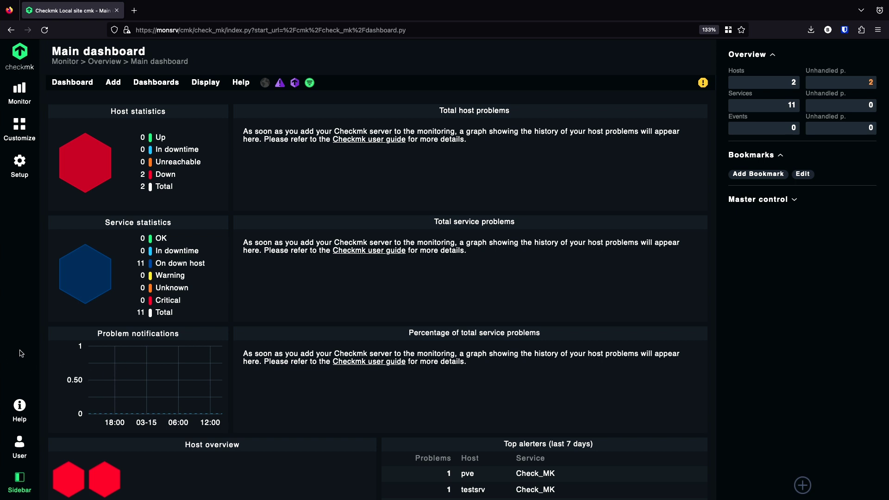
- Open the REST API interactive GUI from the Help menu in a new browser tab and switch to it
{"action": "left_click", "coordinate": [18, 411]}
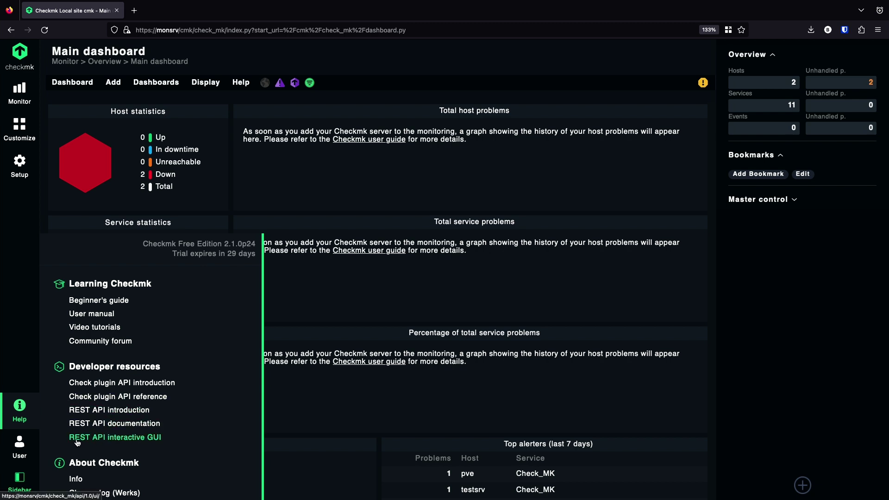
{"action": "right_click", "coordinate": [130, 442]}
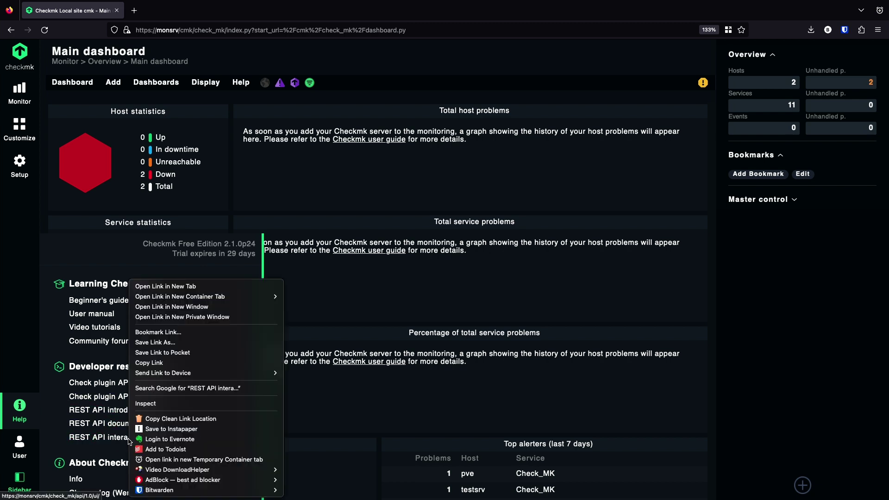
{"action": "left_click", "coordinate": [216, 287]}
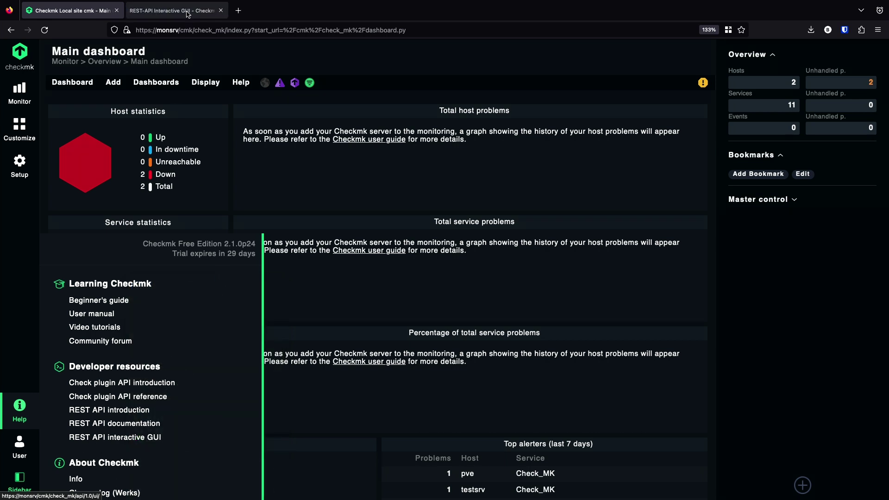
{"action": "left_click", "coordinate": [188, 15]}
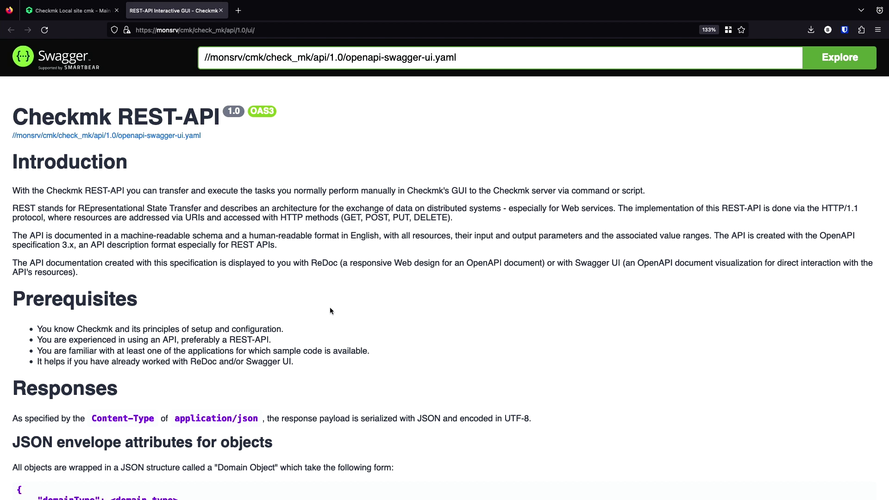
- Scroll past the Swagger introduction and table definitions to the Servers entry for site cmk
{"action": "scroll", "coordinate": [335, 309], "scroll_direction": "down", "scroll_amount": 10}
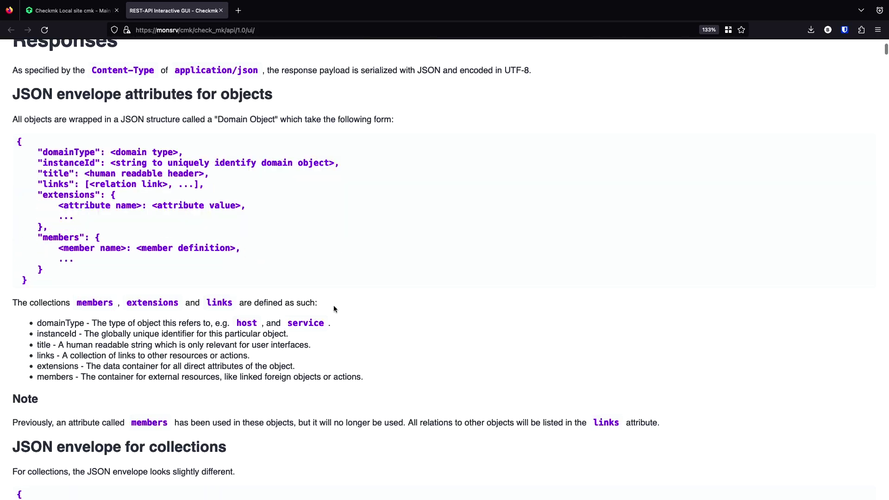
{"action": "scroll", "coordinate": [335, 309], "scroll_direction": "down", "scroll_amount": 20}
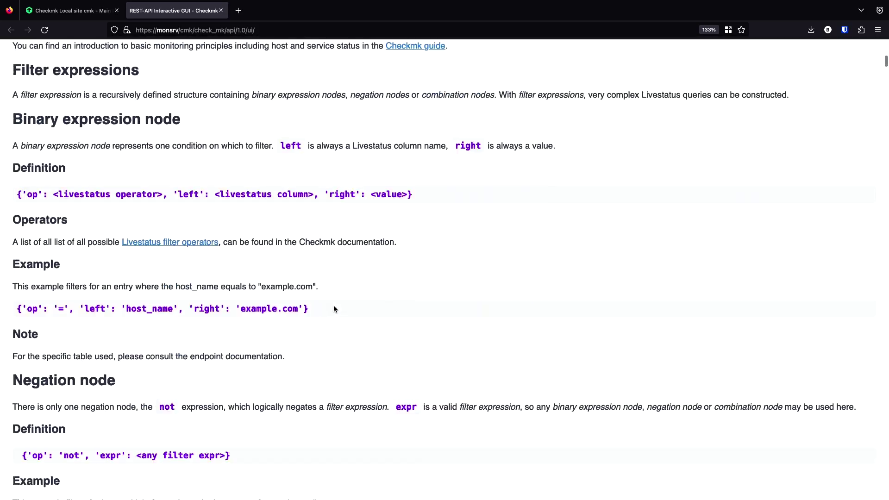
{"action": "scroll", "coordinate": [334, 306], "scroll_direction": "down", "scroll_amount": 20}
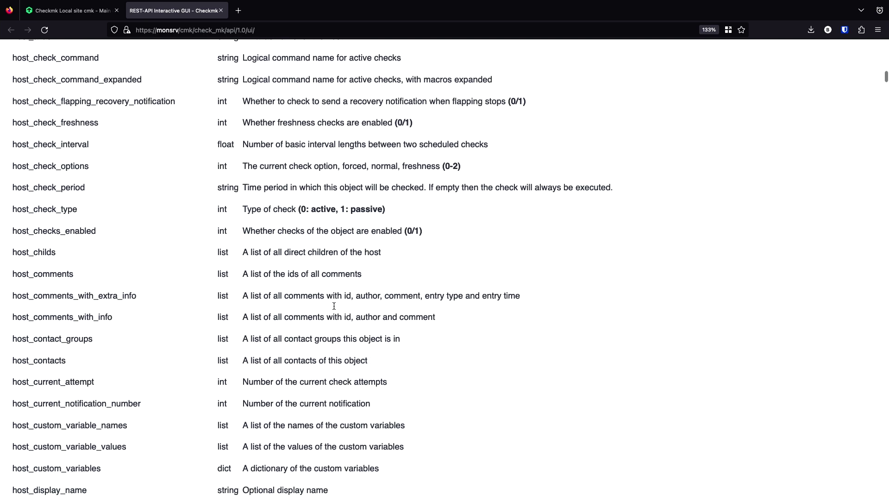
{"action": "scroll", "coordinate": [333, 306], "scroll_direction": "down", "scroll_amount": 16}
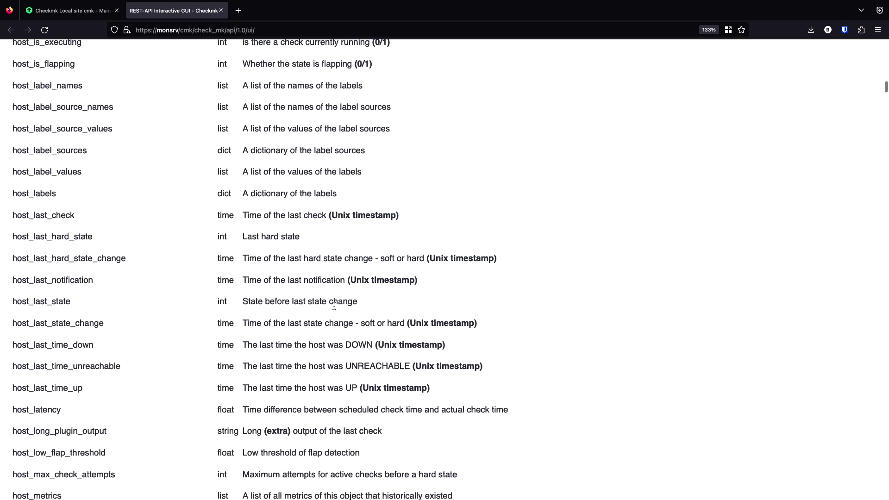
{"action": "scroll", "coordinate": [334, 306], "scroll_direction": "down", "scroll_amount": 13}
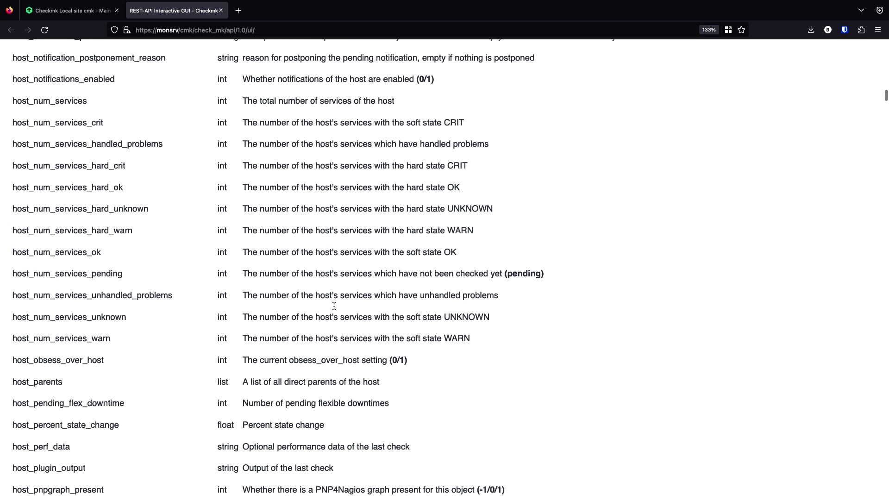
{"action": "scroll", "coordinate": [334, 307], "scroll_direction": "down", "scroll_amount": 13}
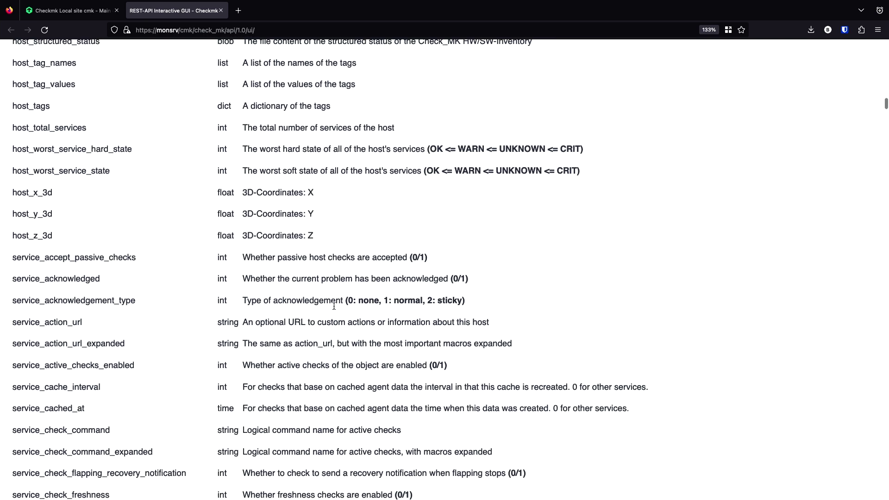
{"action": "scroll", "coordinate": [334, 306], "scroll_direction": "down", "scroll_amount": 13}
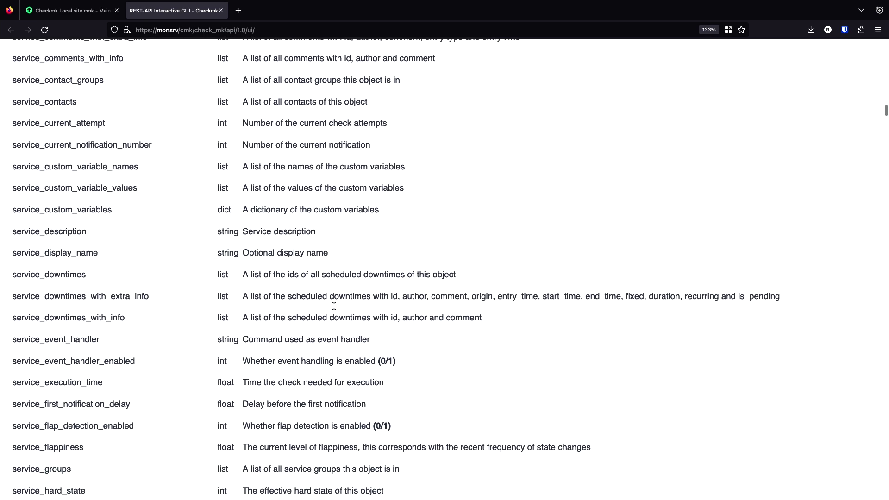
{"action": "scroll", "coordinate": [334, 306], "scroll_direction": "down", "scroll_amount": 16}
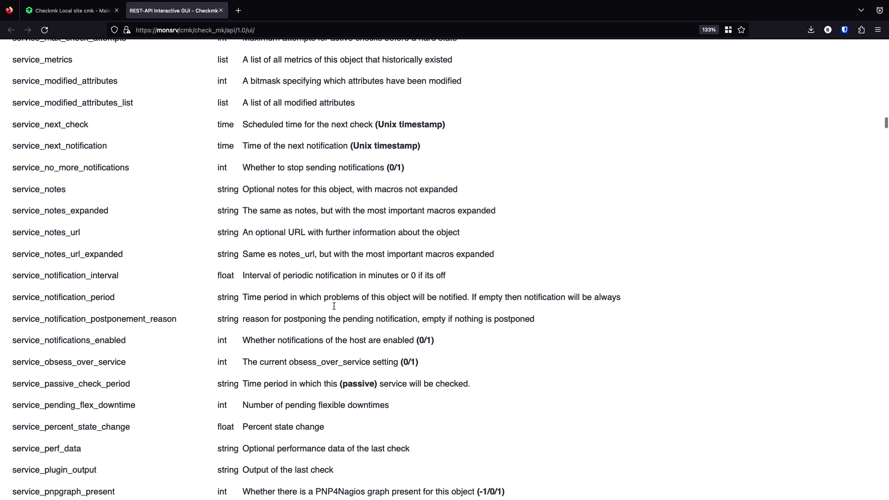
{"action": "scroll", "coordinate": [334, 306], "scroll_direction": "down", "scroll_amount": 10}
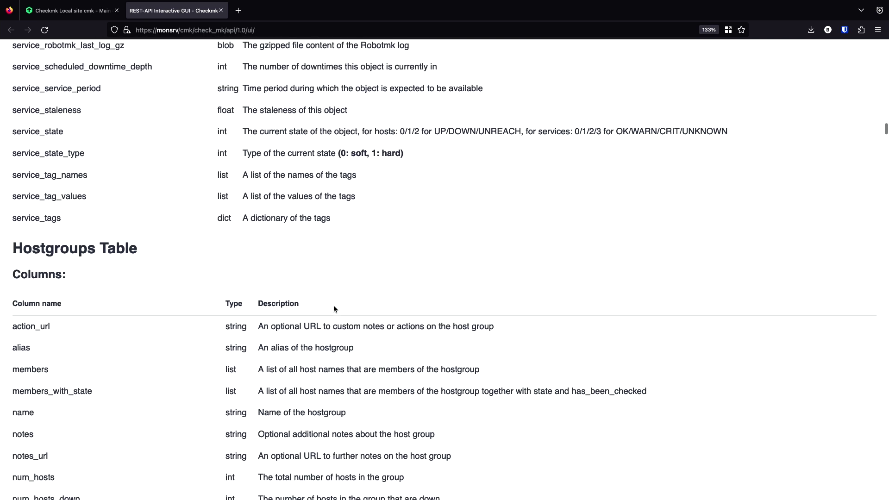
{"action": "scroll", "coordinate": [334, 307], "scroll_direction": "down", "scroll_amount": 20}
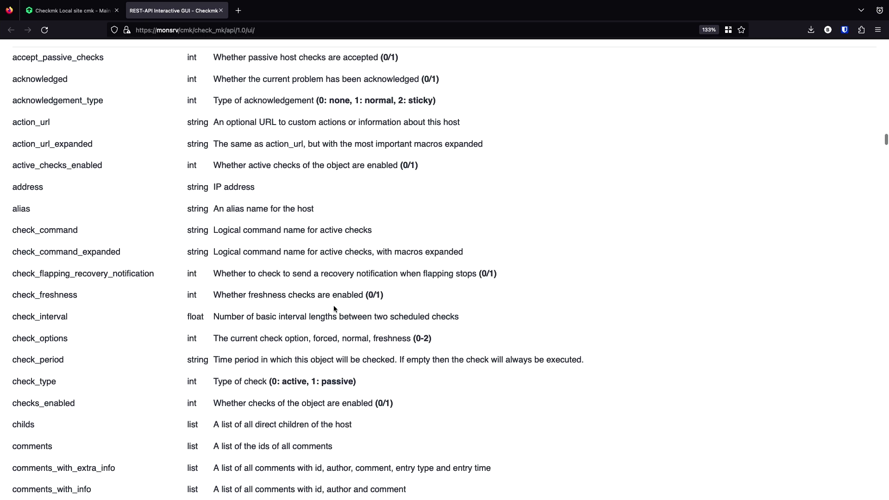
{"action": "scroll", "coordinate": [334, 308], "scroll_direction": "down", "scroll_amount": 16}
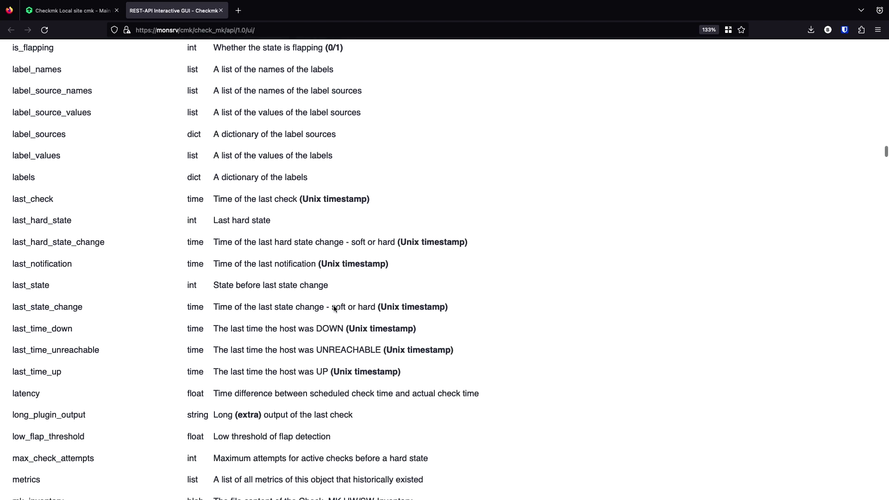
{"action": "scroll", "coordinate": [334, 309], "scroll_direction": "down", "scroll_amount": 20}
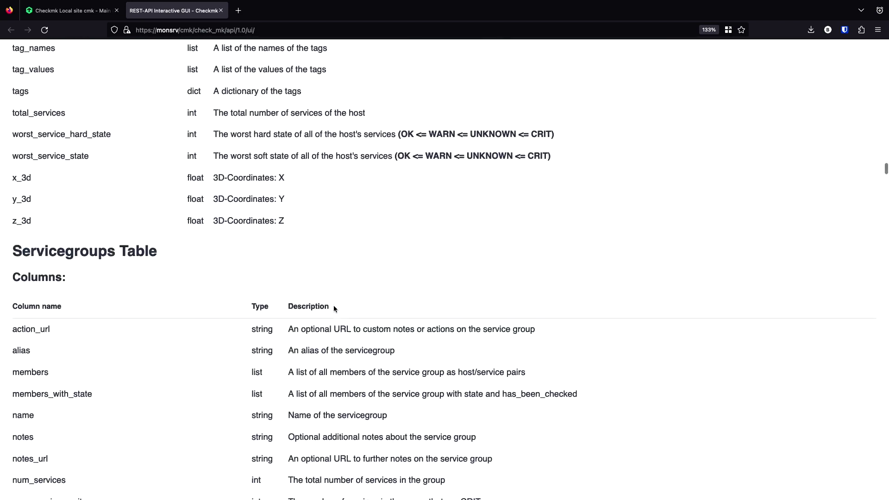
{"action": "scroll", "coordinate": [334, 309], "scroll_direction": "down", "scroll_amount": 20}
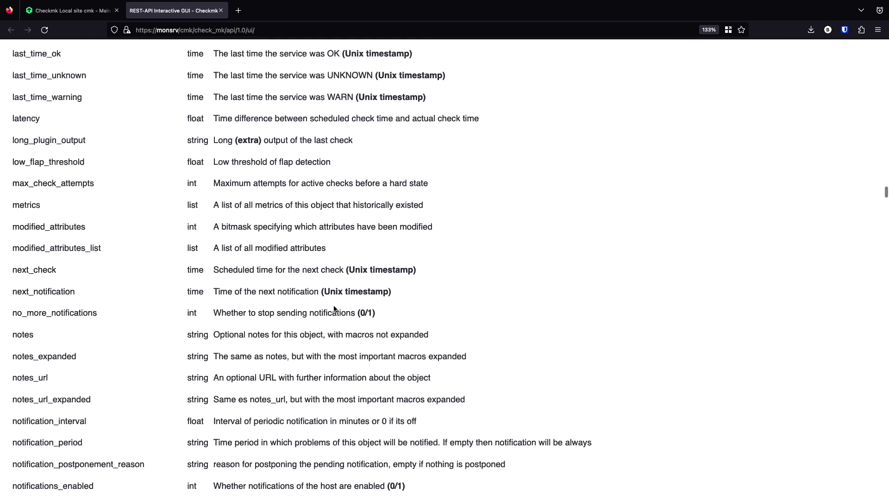
{"action": "scroll", "coordinate": [334, 309], "scroll_direction": "down", "scroll_amount": 20}
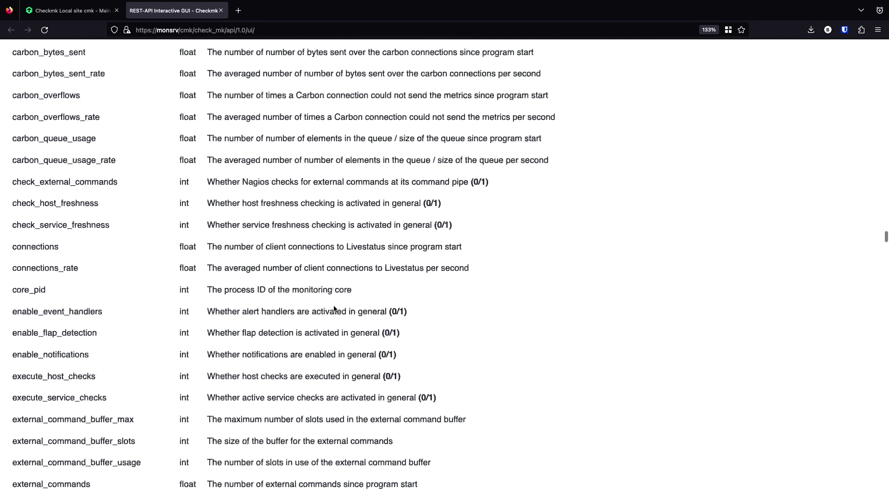
{"action": "scroll", "coordinate": [334, 308], "scroll_direction": "down", "scroll_amount": 20}
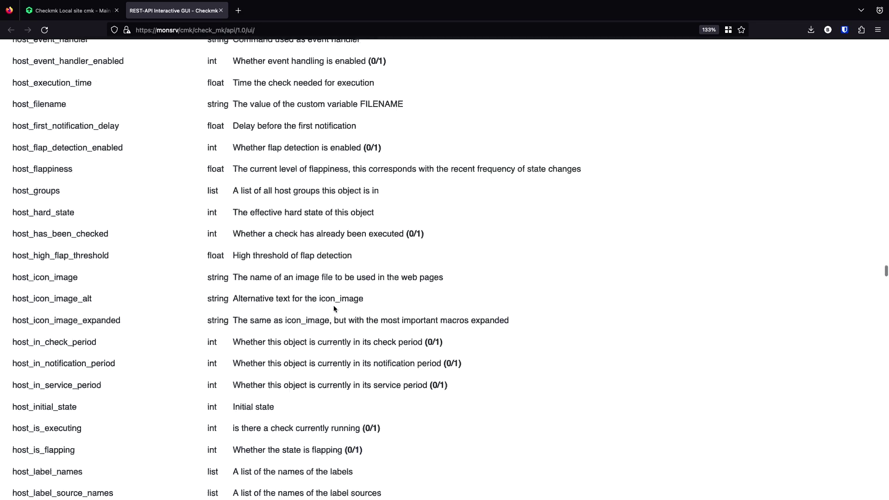
{"action": "scroll", "coordinate": [335, 309], "scroll_direction": "down", "scroll_amount": 20}
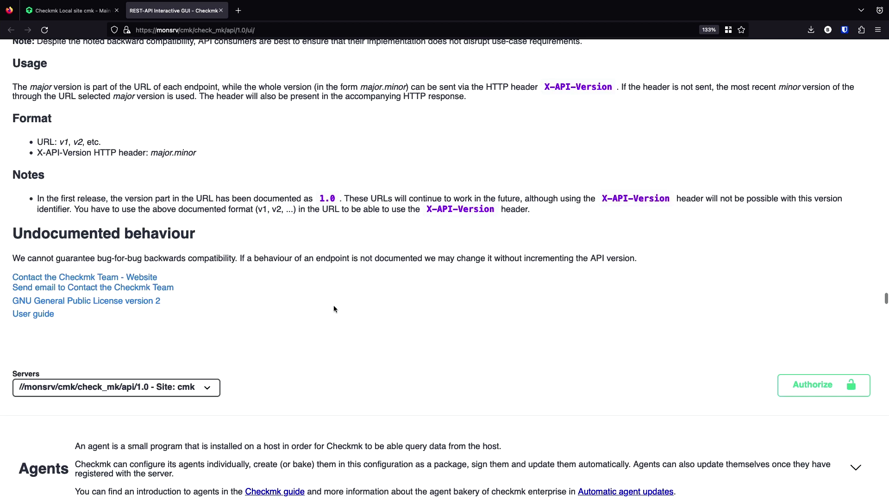
- Browse from the Agents endpoints through Activate changes and Aux Tags to Business intelligence (BI)
{"action": "scroll", "coordinate": [334, 309], "scroll_direction": "down", "scroll_amount": 10}
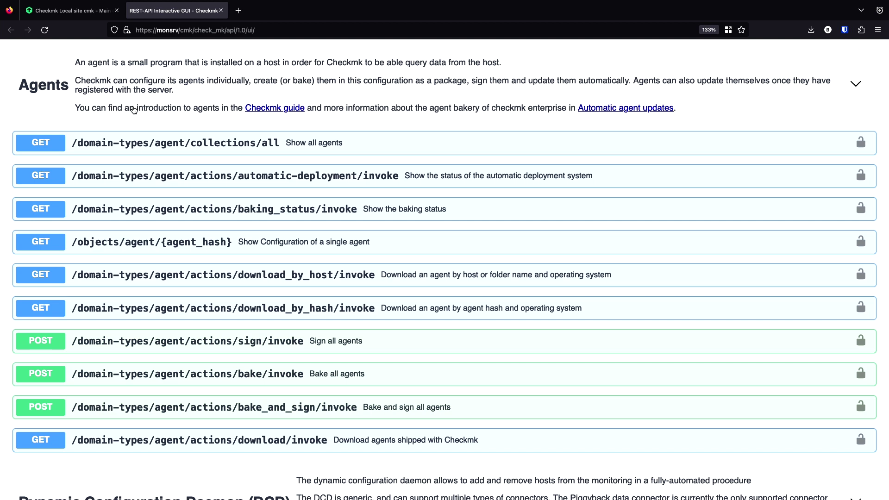
{"action": "mouse_move", "coordinate": [54, 87]}
{"action": "left_mouse_down"}
{"action": "mouse_move", "coordinate": [93, 88]}
{"action": "mouse_move", "coordinate": [65, 90]}
{"action": "left_mouse_up"}
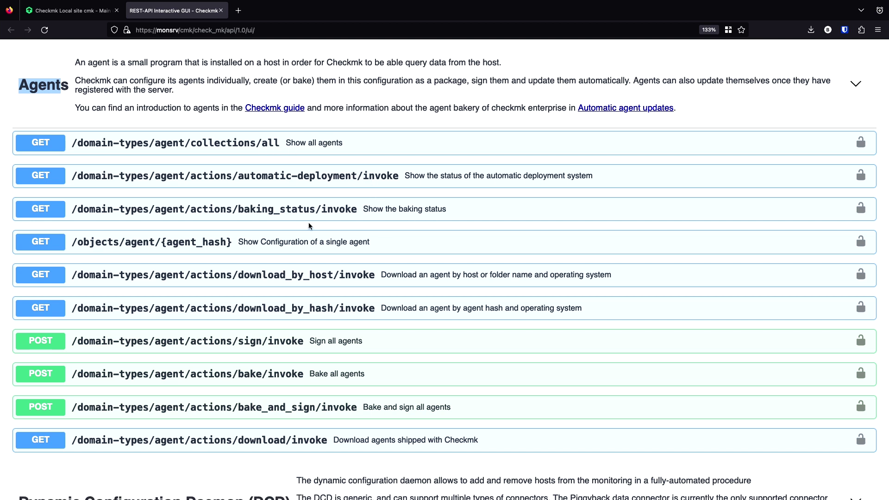
{"action": "scroll", "coordinate": [365, 237], "scroll_direction": "down", "scroll_amount": 8}
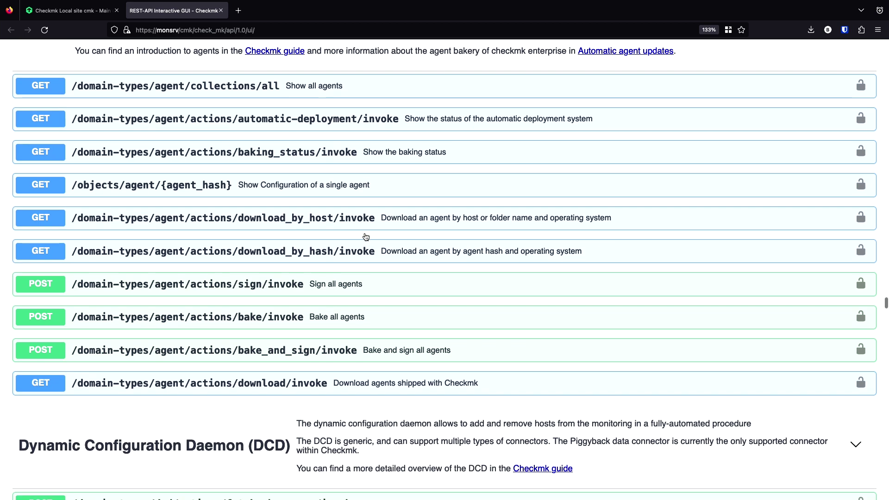
{"action": "scroll", "coordinate": [366, 237], "scroll_direction": "down", "scroll_amount": 1}
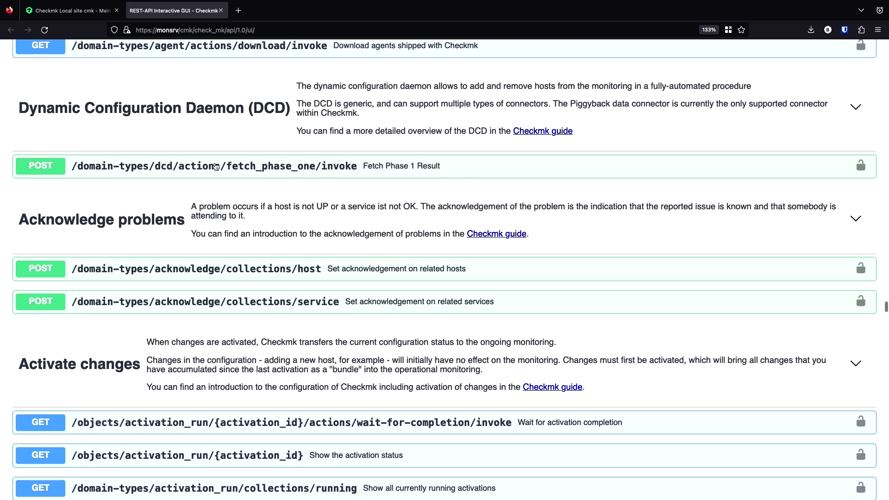
{"action": "scroll", "coordinate": [194, 270], "scroll_direction": "down", "scroll_amount": 3}
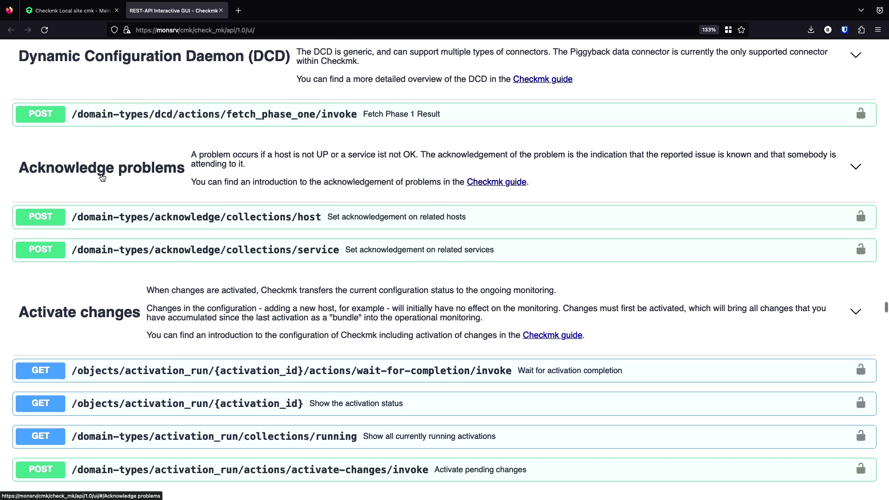
{"action": "scroll", "coordinate": [214, 250], "scroll_direction": "down", "scroll_amount": 5}
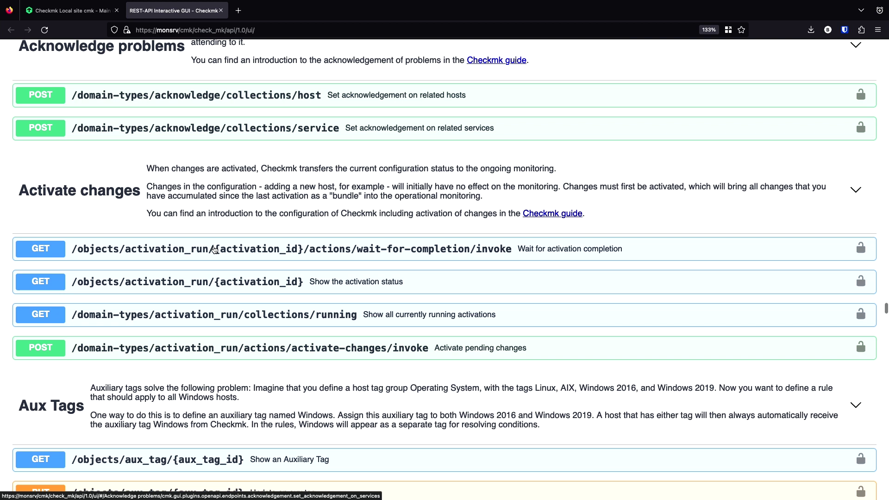
{"action": "scroll", "coordinate": [214, 251], "scroll_direction": "down", "scroll_amount": 4}
{"action": "scroll", "coordinate": [185, 259], "scroll_direction": "down", "scroll_amount": 14}
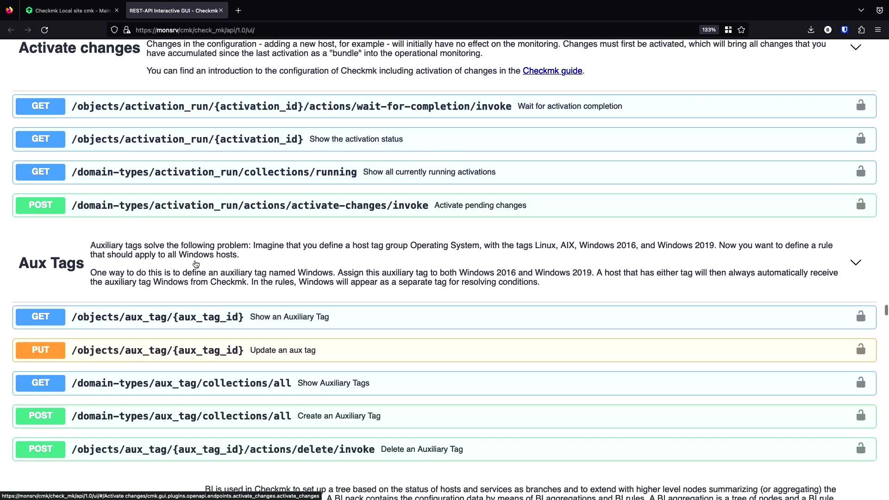
- Scroll through the Certificates, Hosts, Rules and Service groups endpoints down to Users and Miscellaneous
{"action": "scroll", "coordinate": [195, 264], "scroll_direction": "down", "scroll_amount": 5}
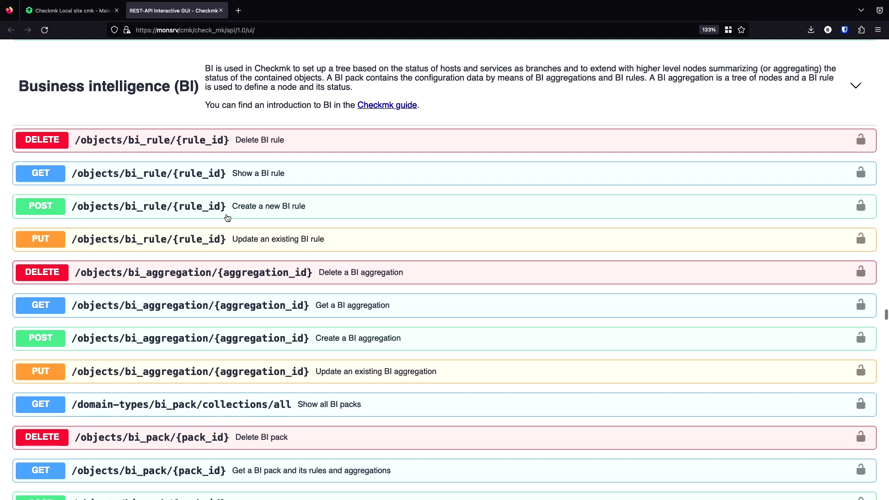
{"action": "scroll", "coordinate": [247, 292], "scroll_direction": "down", "scroll_amount": 19}
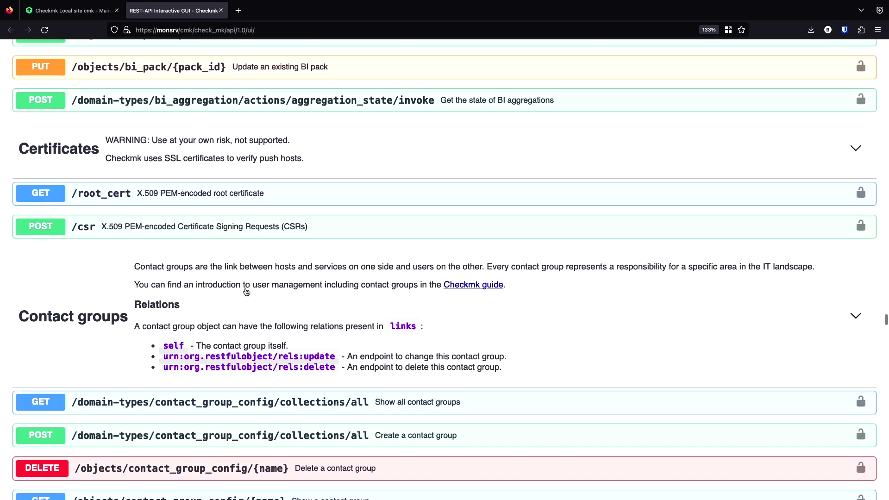
{"action": "scroll", "coordinate": [246, 292], "scroll_direction": "down", "scroll_amount": 13}
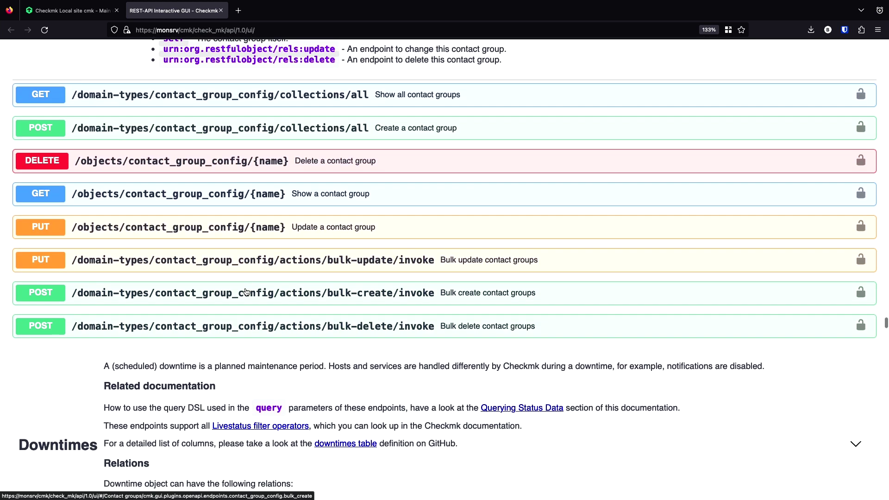
{"action": "scroll", "coordinate": [246, 292], "scroll_direction": "up", "scroll_amount": 2}
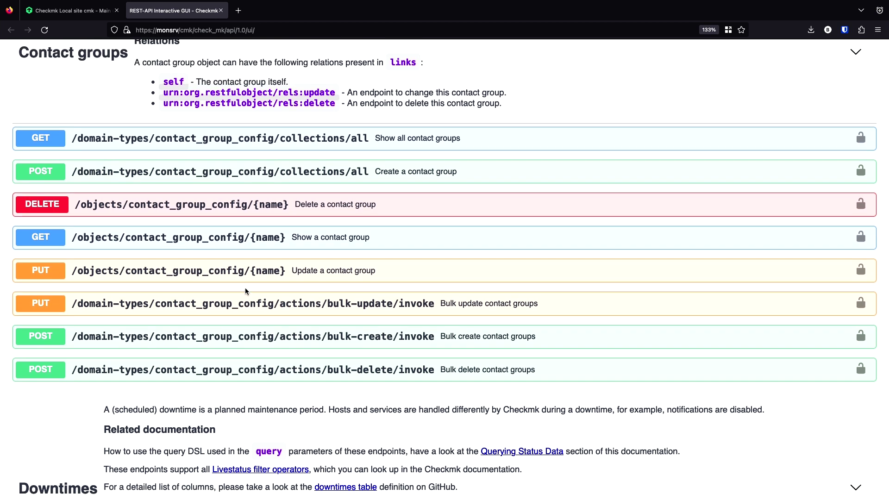
{"action": "scroll", "coordinate": [245, 291], "scroll_direction": "down", "scroll_amount": 16}
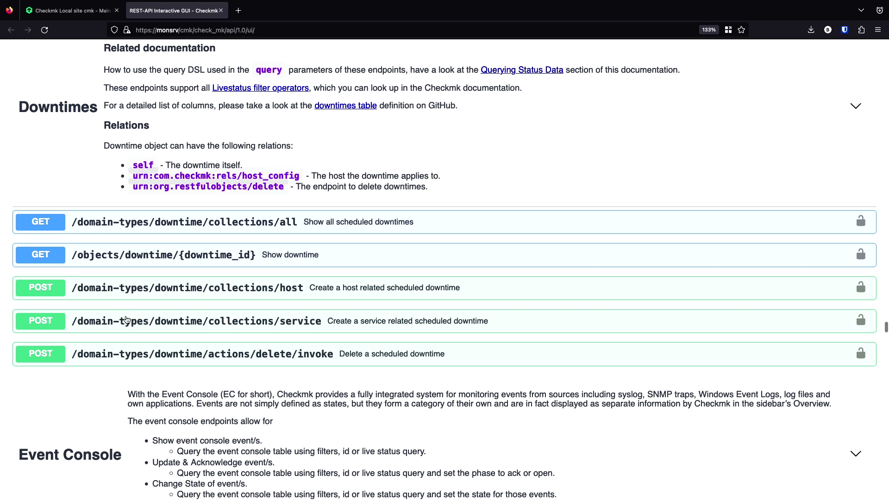
{"action": "scroll", "coordinate": [210, 301], "scroll_direction": "down", "scroll_amount": 17}
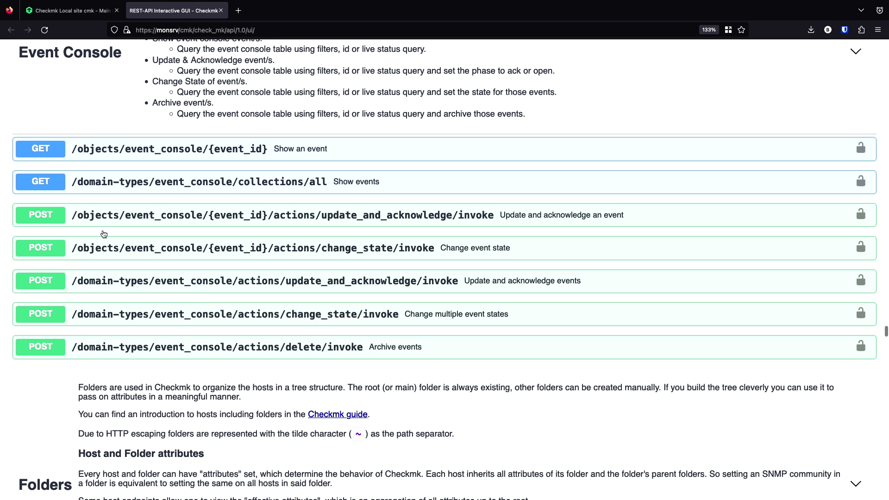
{"action": "scroll", "coordinate": [183, 207], "scroll_direction": "down", "scroll_amount": 16}
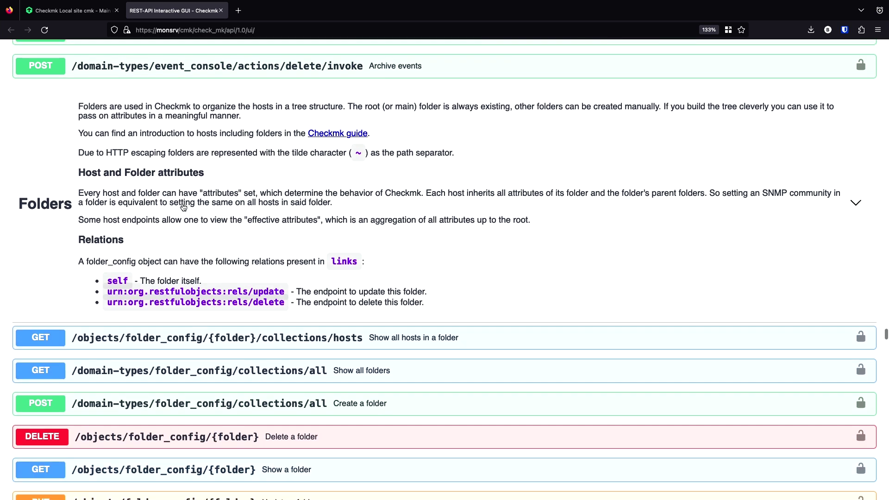
{"action": "scroll", "coordinate": [183, 207], "scroll_direction": "down", "scroll_amount": 2}
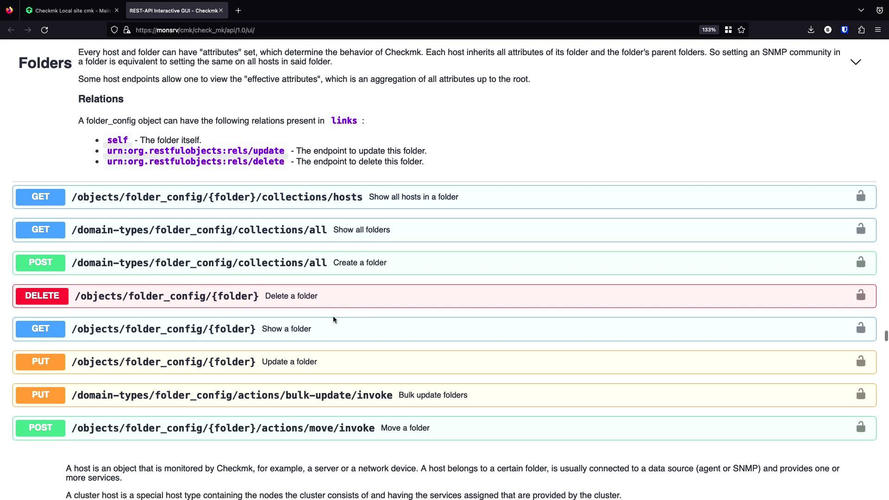
{"action": "scroll", "coordinate": [326, 323], "scroll_direction": "down", "scroll_amount": 2}
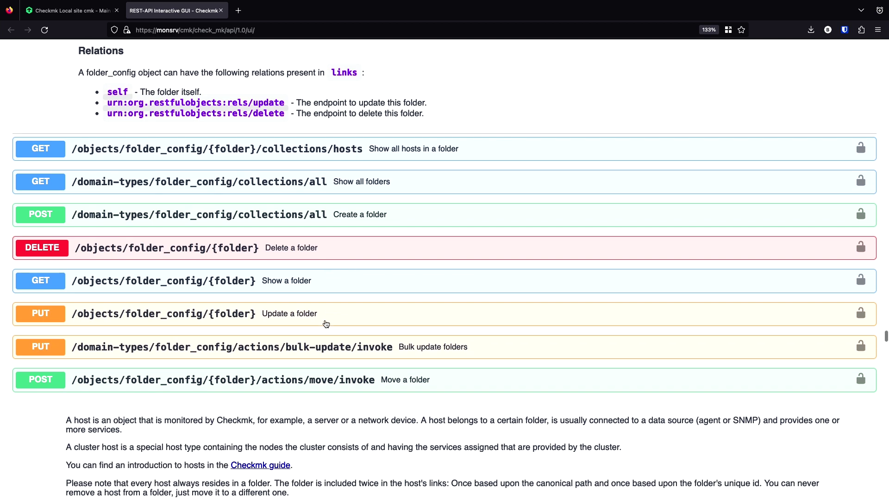
{"action": "scroll", "coordinate": [326, 324], "scroll_direction": "down", "scroll_amount": 11}
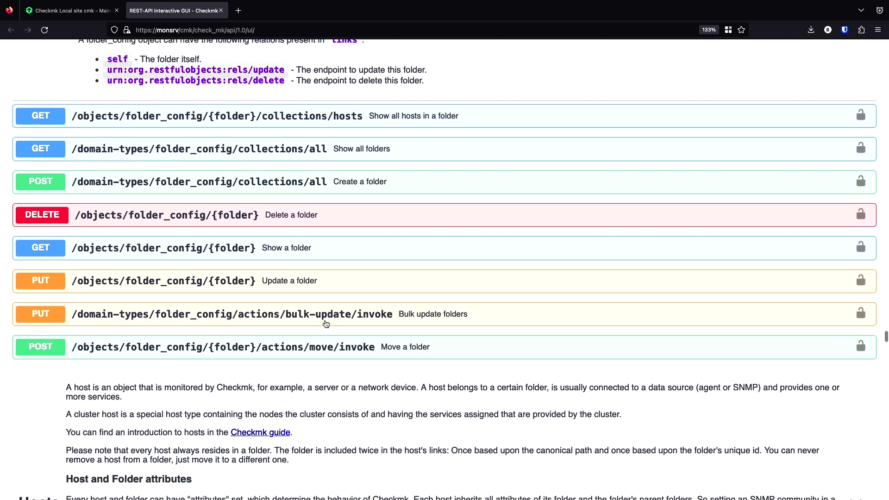
{"action": "scroll", "coordinate": [326, 323], "scroll_direction": "down", "scroll_amount": 11}
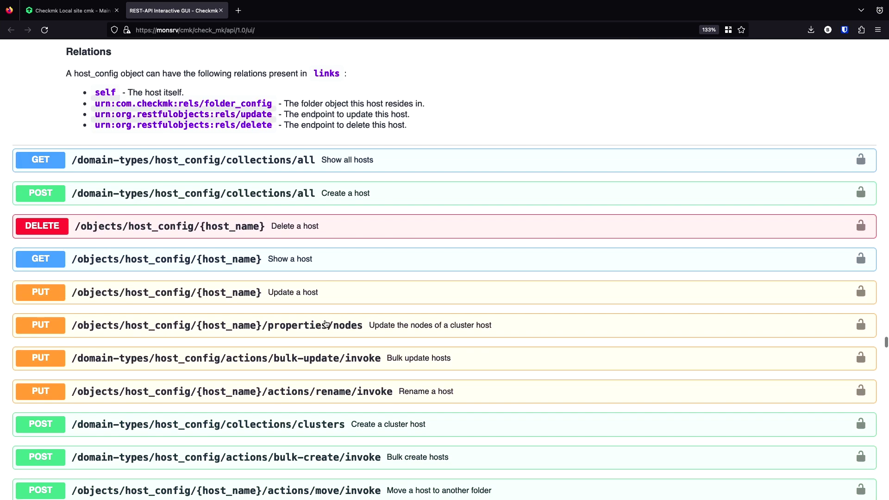
{"action": "scroll", "coordinate": [326, 323], "scroll_direction": "up", "scroll_amount": 2}
{"action": "scroll", "coordinate": [326, 324], "scroll_direction": "up", "scroll_amount": 1}
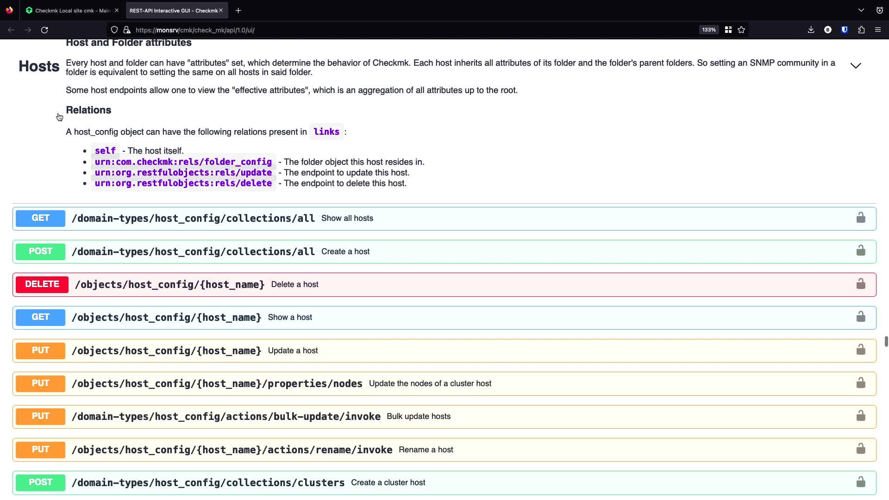
{"action": "scroll", "coordinate": [93, 170], "scroll_direction": "down", "scroll_amount": 3}
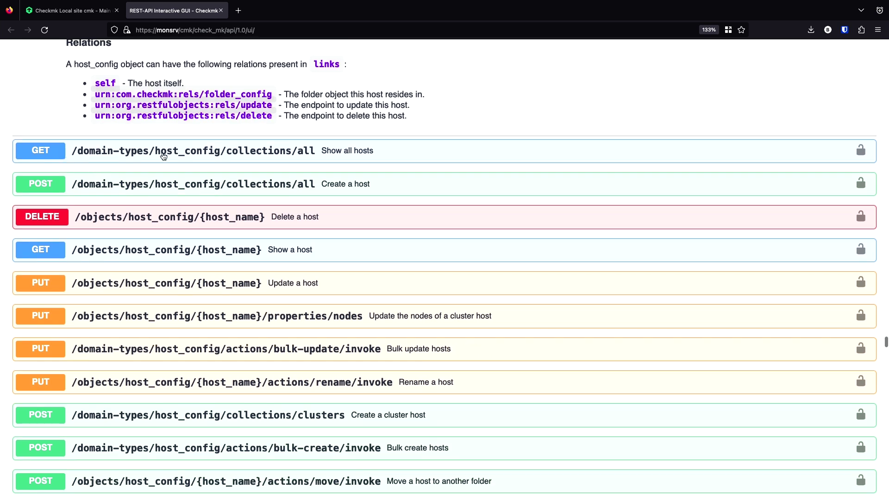
{"action": "scroll", "coordinate": [306, 331], "scroll_direction": "down", "scroll_amount": 2}
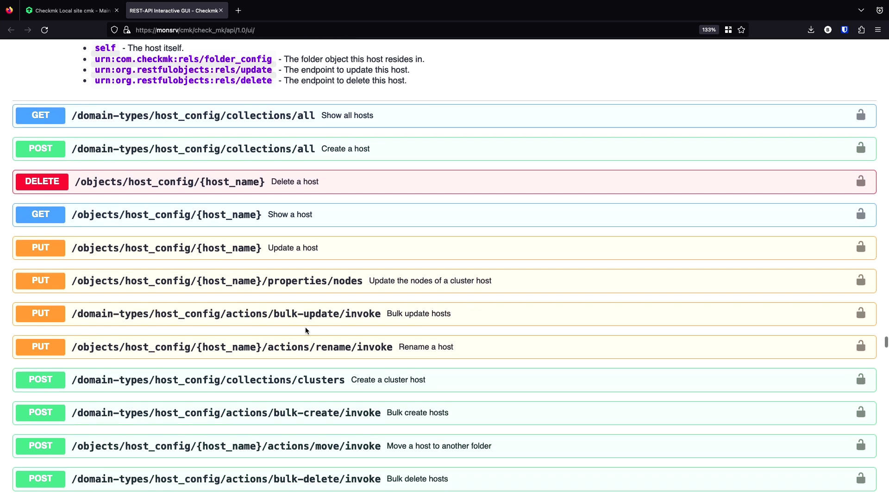
{"action": "scroll", "coordinate": [306, 331], "scroll_direction": "down", "scroll_amount": 2}
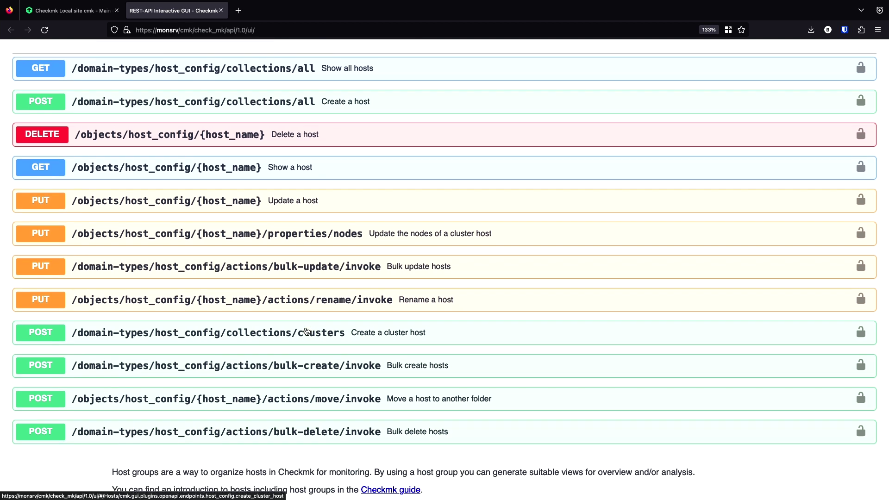
{"action": "scroll", "coordinate": [306, 331], "scroll_direction": "down", "scroll_amount": 18}
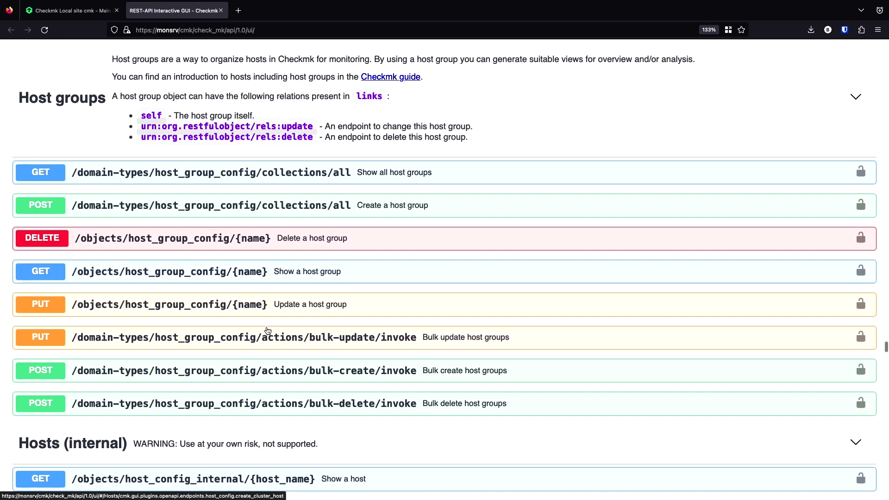
{"action": "scroll", "coordinate": [231, 317], "scroll_direction": "down", "scroll_amount": 16}
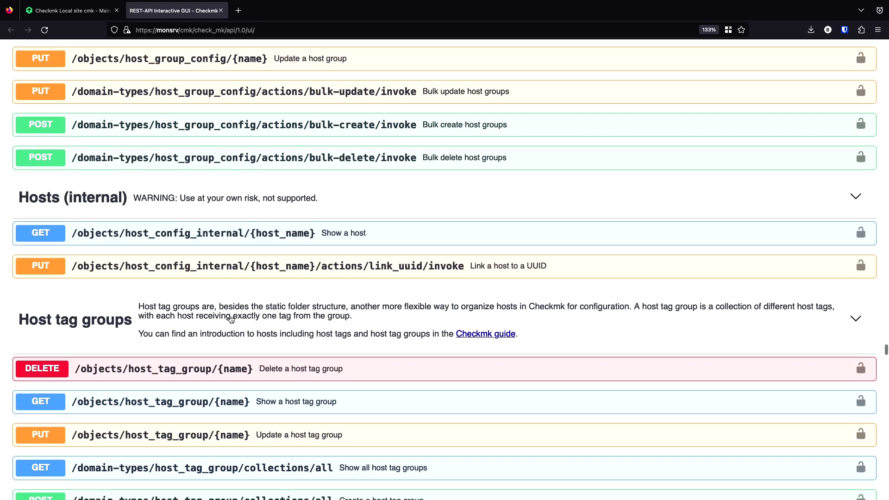
{"action": "scroll", "coordinate": [231, 319], "scroll_direction": "down", "scroll_amount": 10}
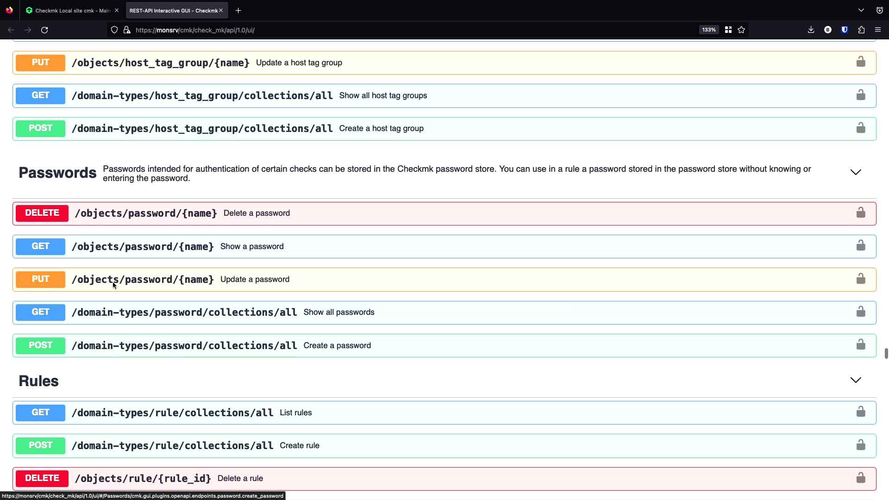
{"action": "scroll", "coordinate": [124, 227], "scroll_direction": "down", "scroll_amount": 8}
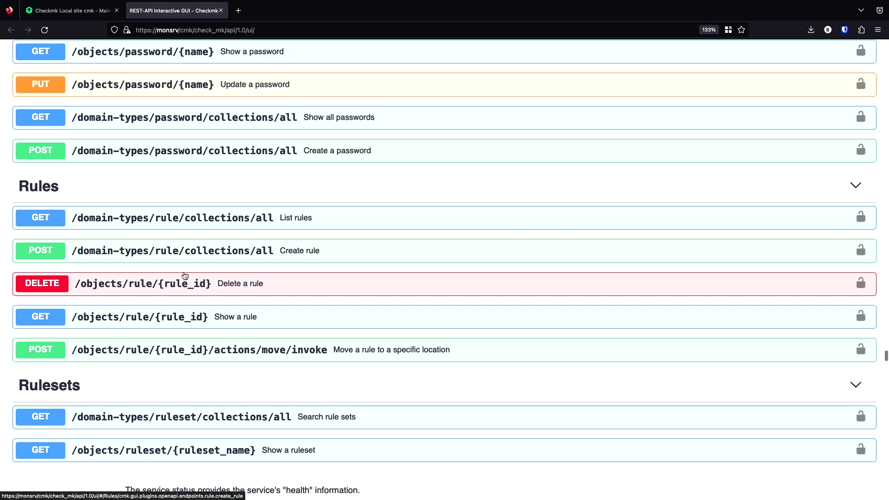
{"action": "scroll", "coordinate": [185, 276], "scroll_direction": "down", "scroll_amount": 7}
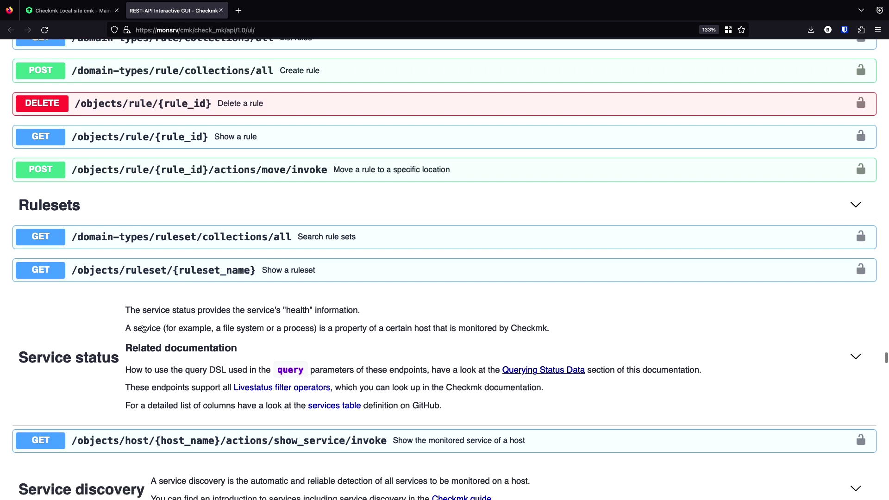
{"action": "scroll", "coordinate": [118, 329], "scroll_direction": "down", "scroll_amount": 6}
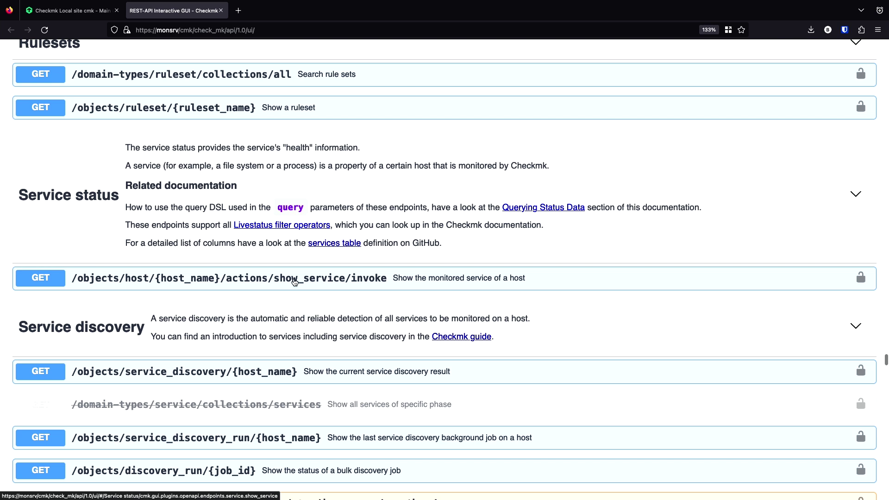
{"action": "scroll", "coordinate": [295, 281], "scroll_direction": "down", "scroll_amount": 8}
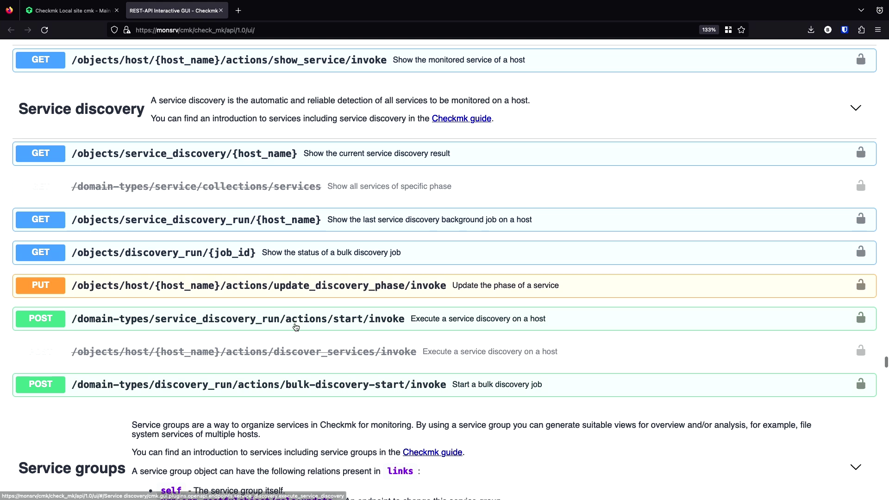
{"action": "scroll", "coordinate": [240, 321], "scroll_direction": "down", "scroll_amount": 3}
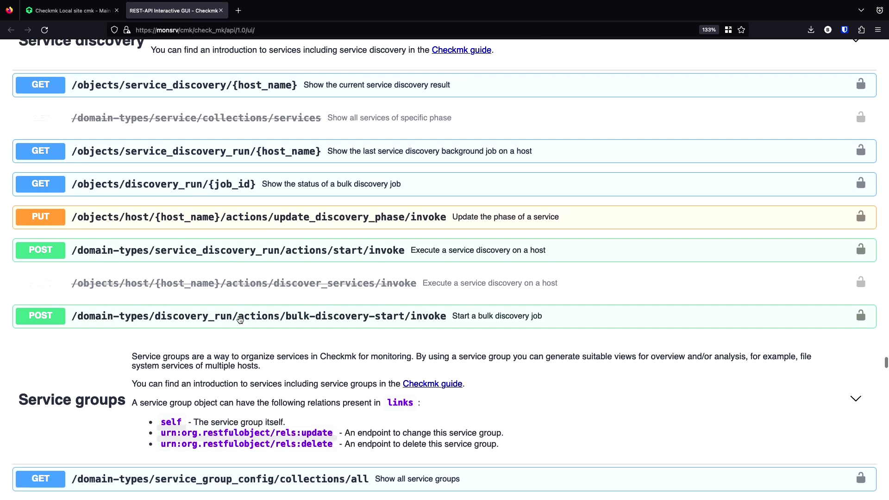
{"action": "scroll", "coordinate": [241, 321], "scroll_direction": "down", "scroll_amount": 12}
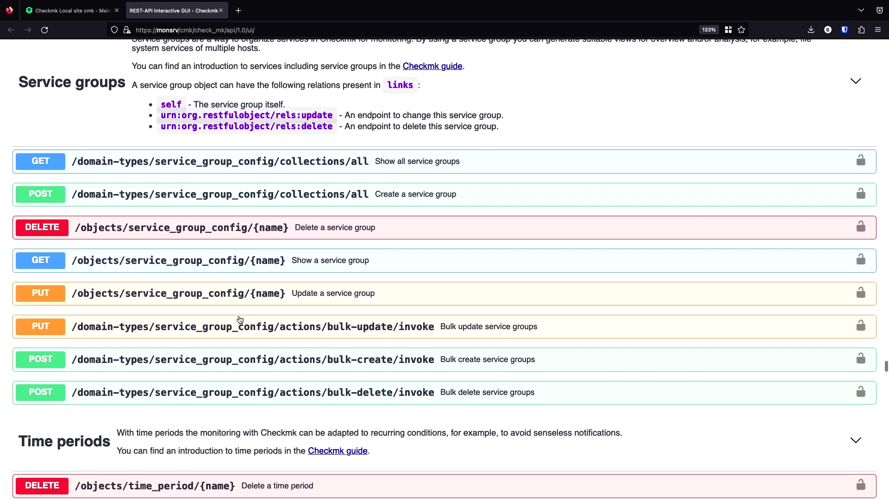
{"action": "scroll", "coordinate": [241, 320], "scroll_direction": "down", "scroll_amount": 1}
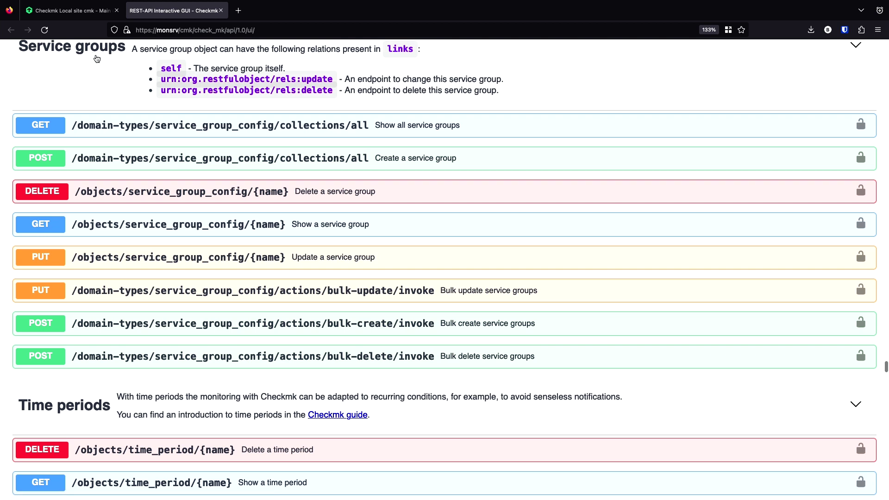
{"action": "scroll", "coordinate": [183, 204], "scroll_direction": "down", "scroll_amount": 13}
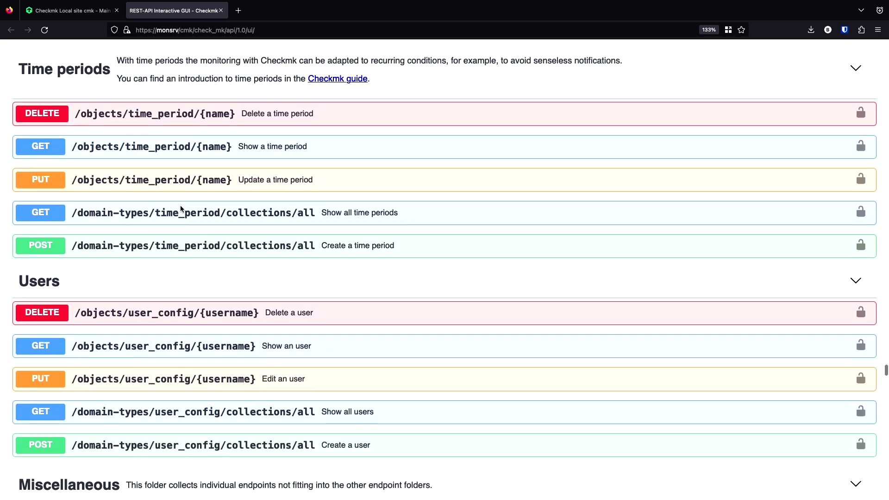
{"action": "scroll", "coordinate": [181, 209], "scroll_direction": "down", "scroll_amount": 8}
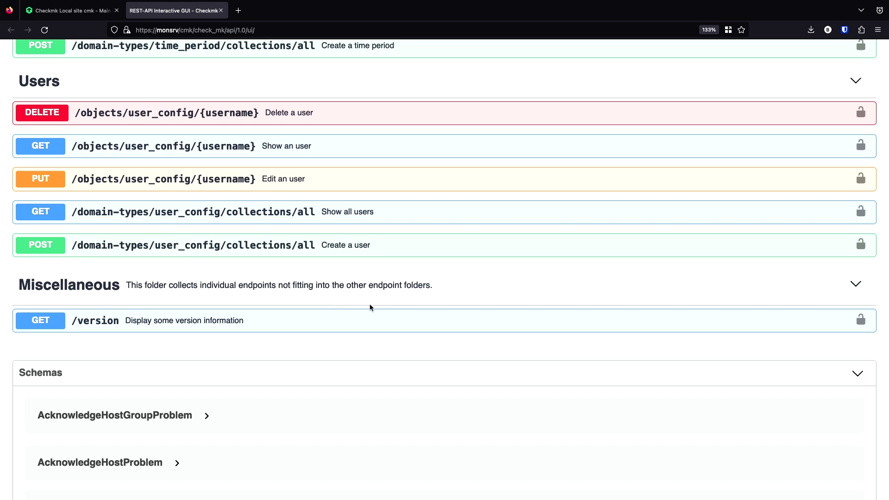
- Expand GET /version and execute it with no parameters
{"action": "left_click", "coordinate": [274, 321]}
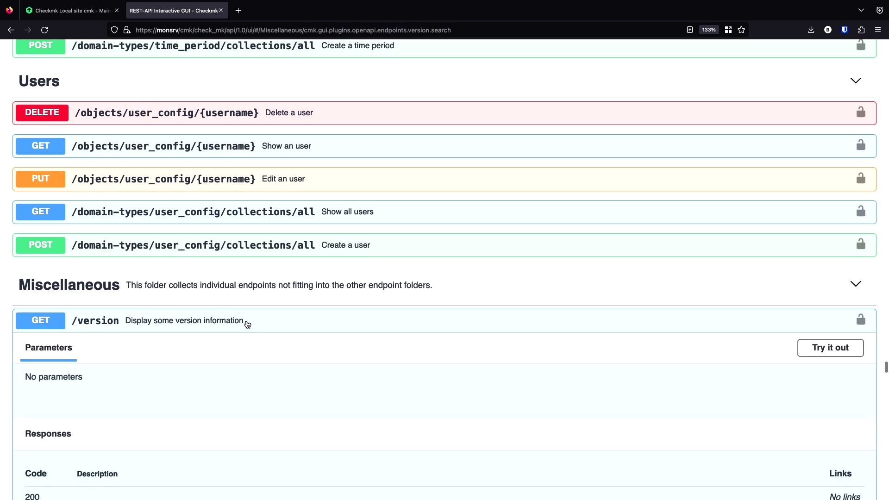
{"action": "scroll", "coordinate": [280, 321], "scroll_direction": "down", "scroll_amount": 1}
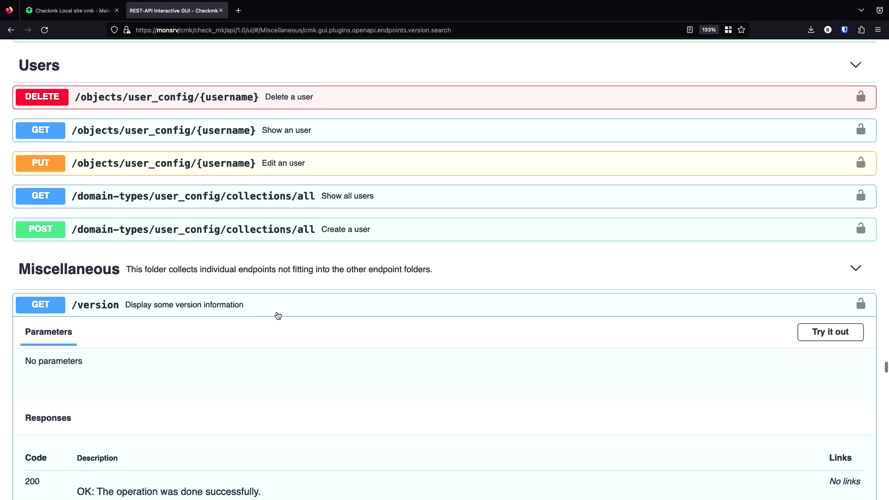
{"action": "scroll", "coordinate": [278, 316], "scroll_direction": "down", "scroll_amount": 2}
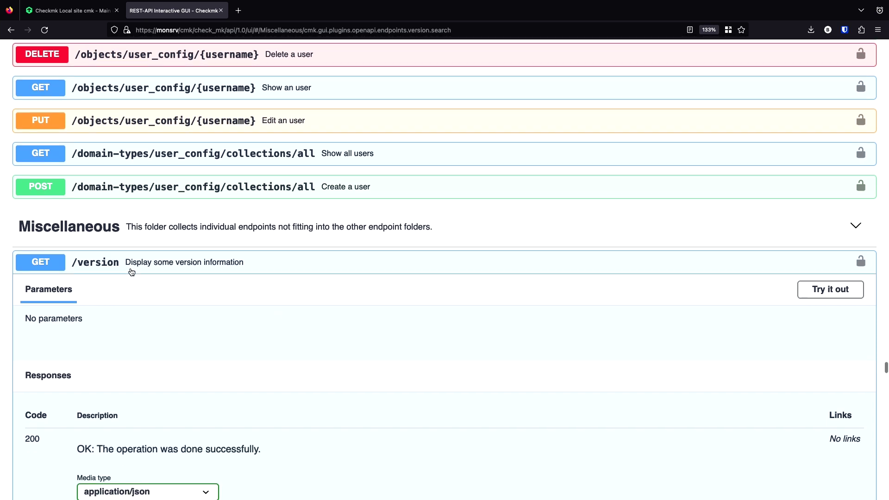
{"action": "scroll", "coordinate": [131, 271], "scroll_direction": "down", "scroll_amount": 5}
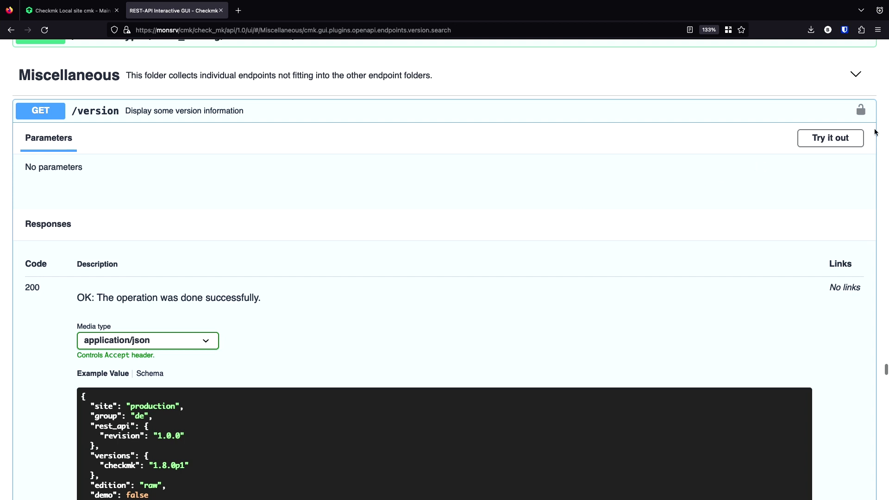
{"action": "left_click", "coordinate": [831, 141]}
{"action": "scroll", "coordinate": [377, 329], "scroll_direction": "down", "scroll_amount": 2}
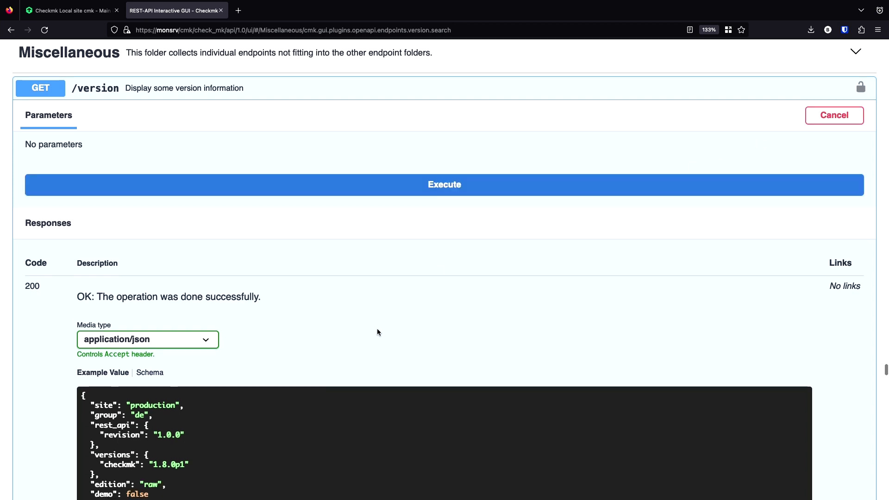
{"action": "left_click_drag", "start_coordinate": [23, 116], "coordinate": [101, 113]}
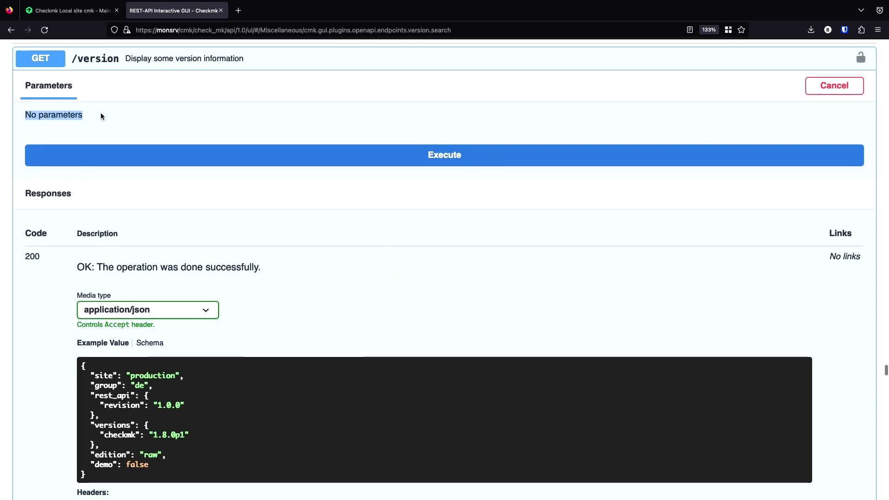
{"action": "left_click", "coordinate": [405, 155]}
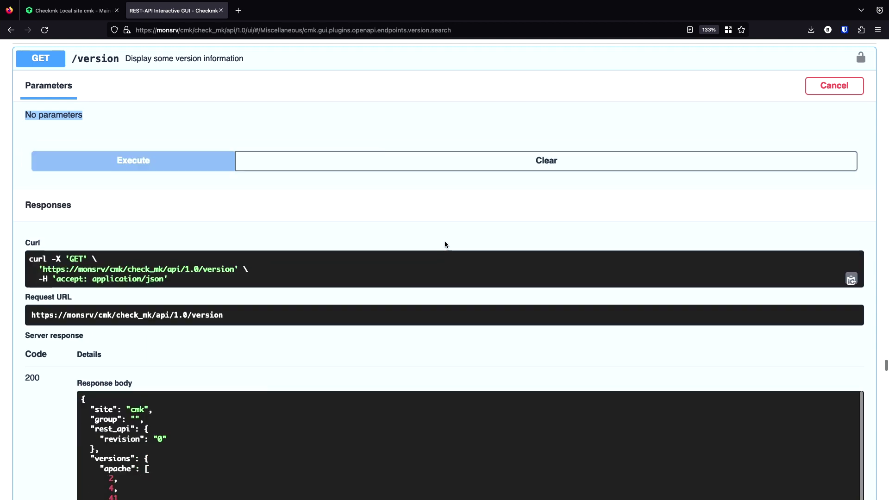
- Review the curl command, request URL and 200 response body showing version 2.1.0p24.cfe
{"action": "scroll", "coordinate": [364, 261], "scroll_direction": "down", "scroll_amount": 2}
{"action": "scroll", "coordinate": [363, 263], "scroll_direction": "down", "scroll_amount": 5}
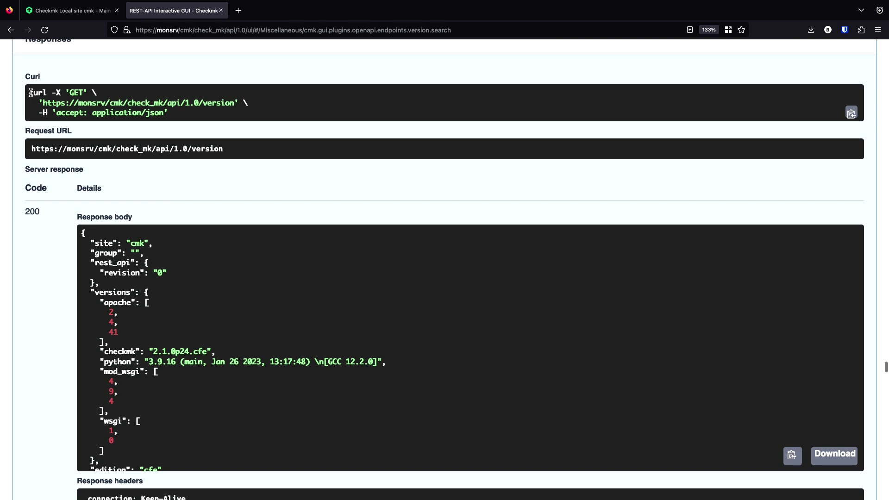
{"action": "left_click_drag", "start_coordinate": [28, 92], "coordinate": [204, 114]}
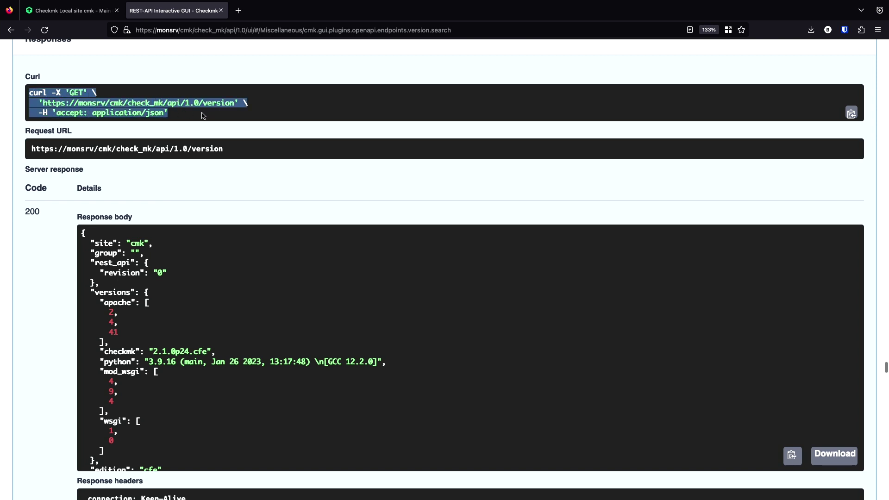
{"action": "left_click_drag", "start_coordinate": [223, 149], "coordinate": [7, 151]}
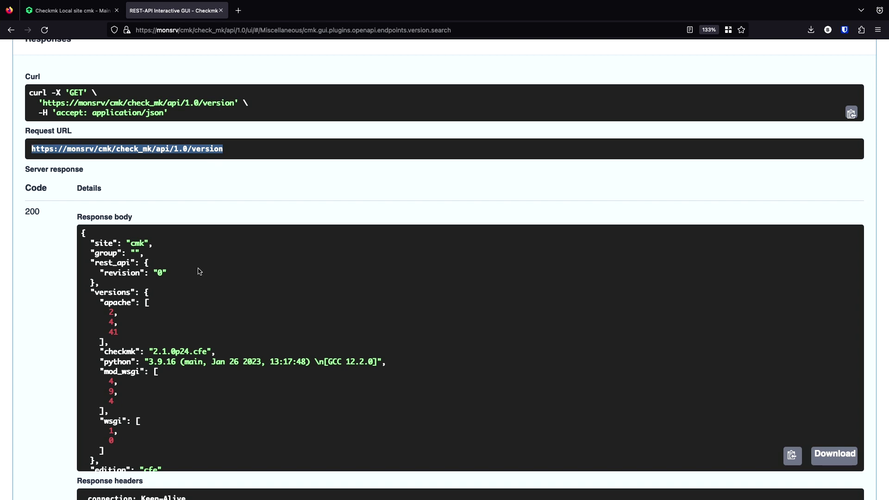
{"action": "scroll", "coordinate": [199, 270], "scroll_direction": "down", "scroll_amount": 1}
{"action": "scroll", "coordinate": [199, 270], "scroll_direction": "up", "scroll_amount": 1}
{"action": "scroll", "coordinate": [42, 315], "scroll_direction": "down", "scroll_amount": 2}
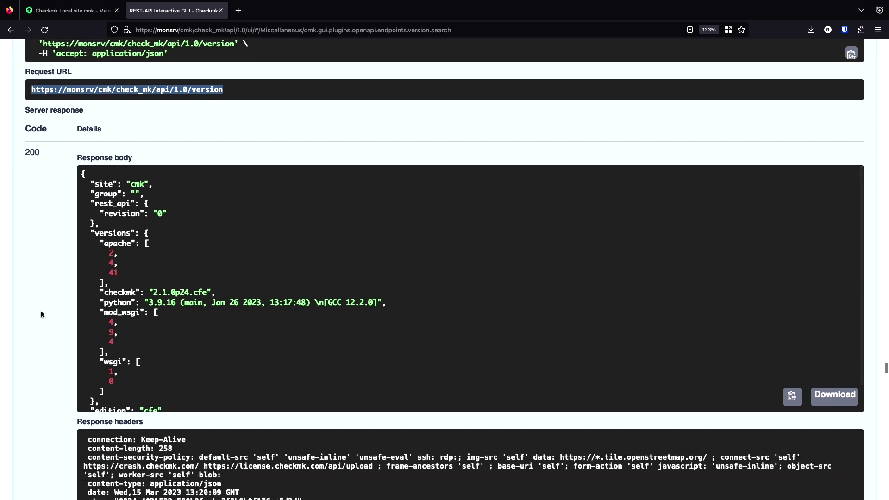
{"action": "scroll", "coordinate": [40, 315], "scroll_direction": "down", "scroll_amount": 1}
{"action": "scroll", "coordinate": [143, 326], "scroll_direction": "down", "scroll_amount": 1}
{"action": "scroll", "coordinate": [143, 326], "scroll_direction": "up", "scroll_amount": 1}
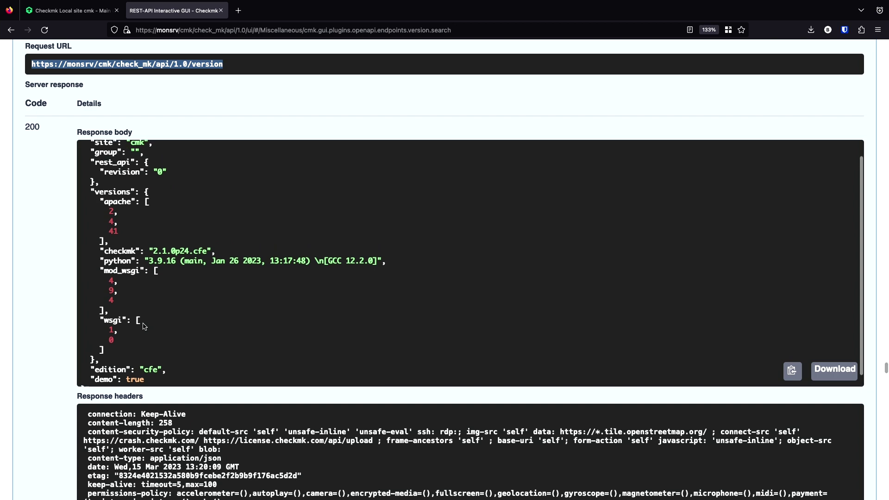
{"action": "scroll", "coordinate": [143, 327], "scroll_direction": "up", "scroll_amount": 1}
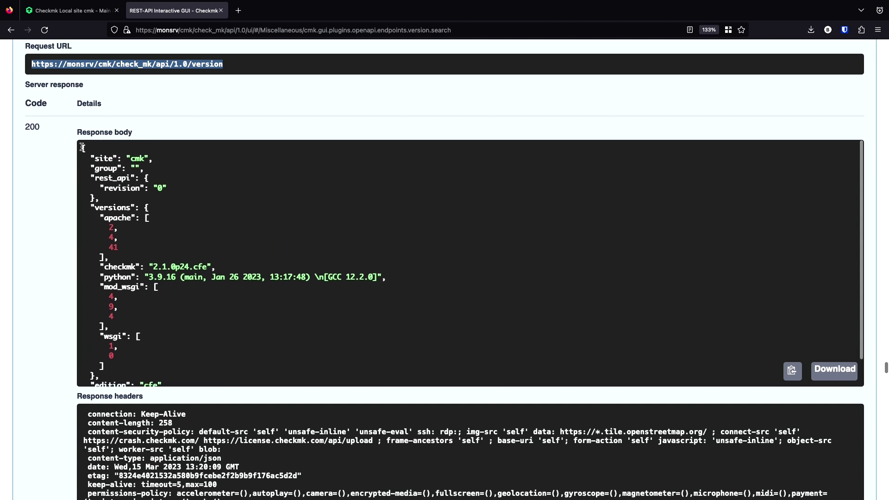
{"action": "left_click_drag", "start_coordinate": [82, 148], "coordinate": [164, 374]}
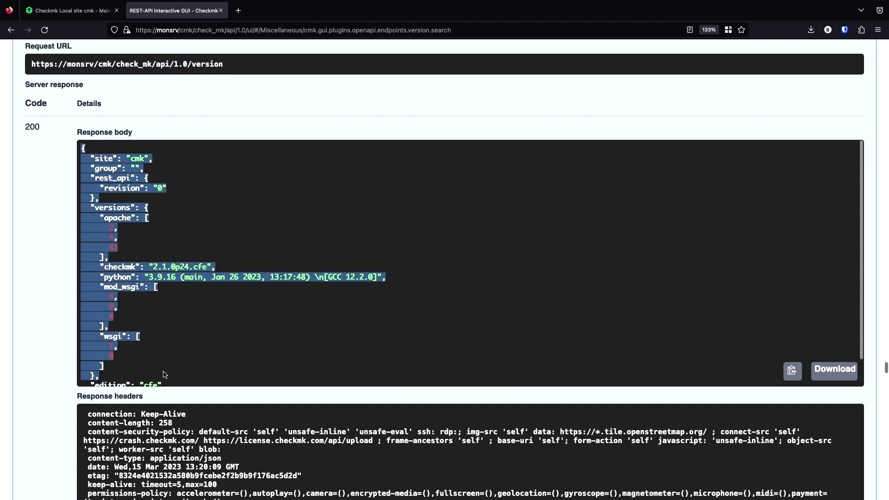
{"action": "left_click", "coordinate": [156, 242]}
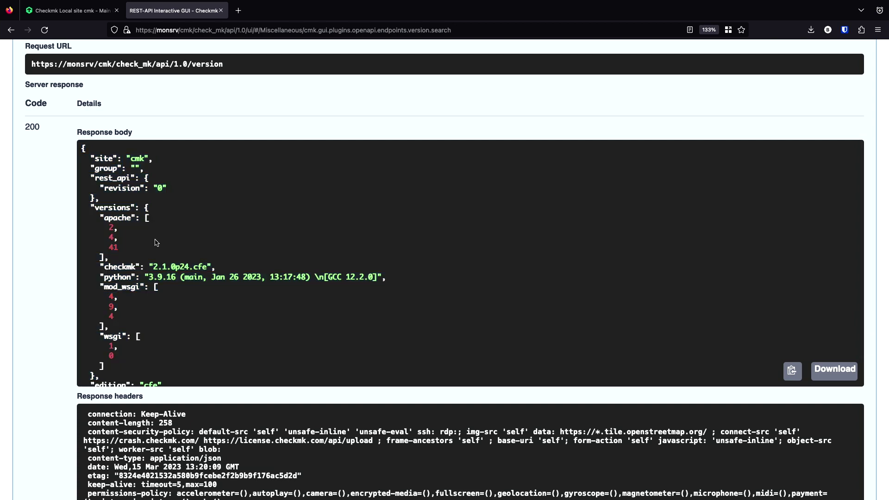
- Scroll back up the endpoint list to the Acknowledge problems section
{"action": "scroll", "coordinate": [154, 110], "scroll_direction": "up", "scroll_amount": 5}
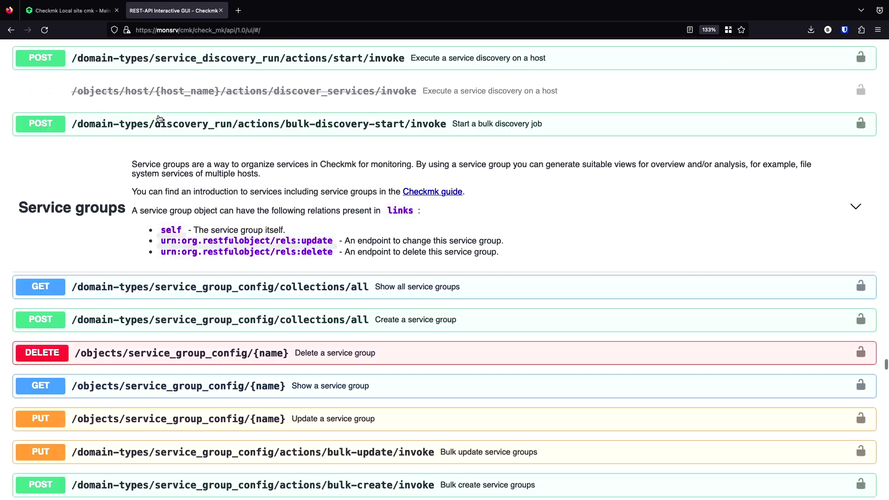
{"action": "scroll", "coordinate": [159, 119], "scroll_direction": "up", "scroll_amount": 20}
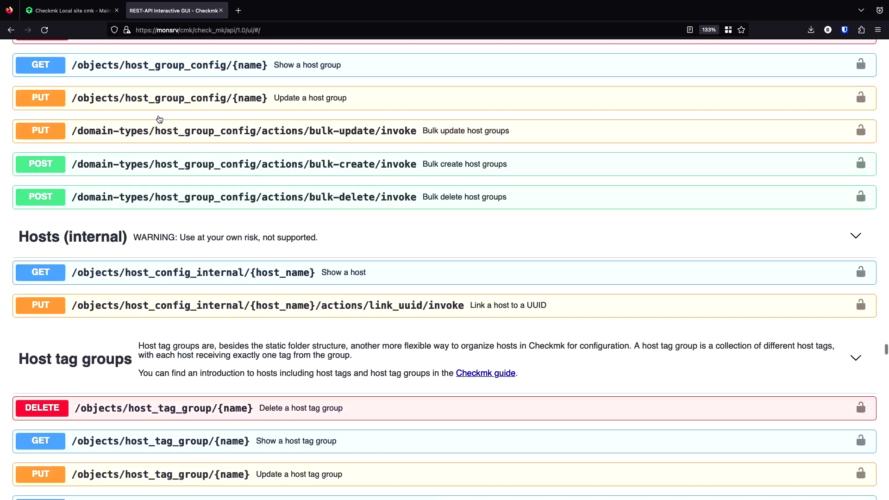
{"action": "scroll", "coordinate": [158, 119], "scroll_direction": "up", "scroll_amount": 20}
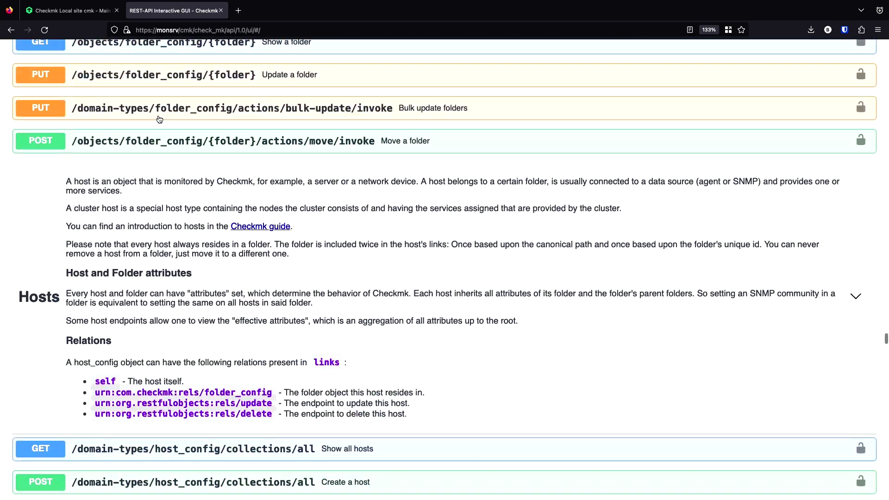
{"action": "scroll", "coordinate": [159, 119], "scroll_direction": "up", "scroll_amount": 20}
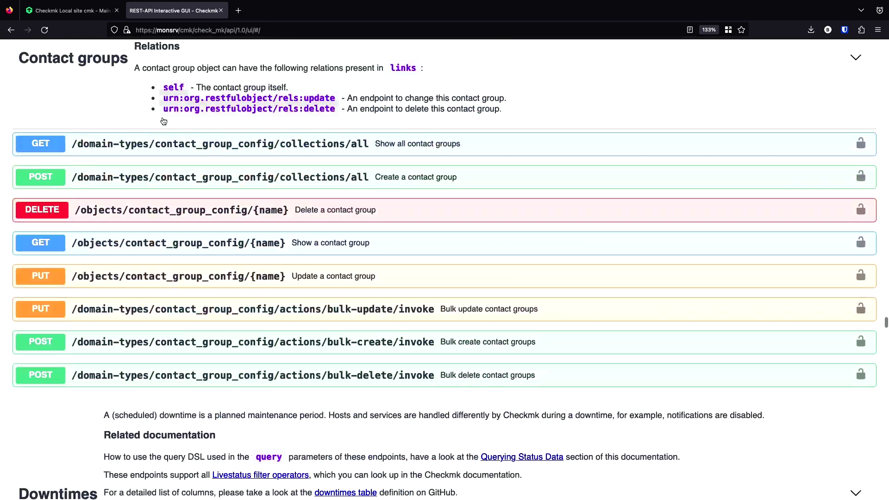
{"action": "scroll", "coordinate": [159, 119], "scroll_direction": "up", "scroll_amount": 8}
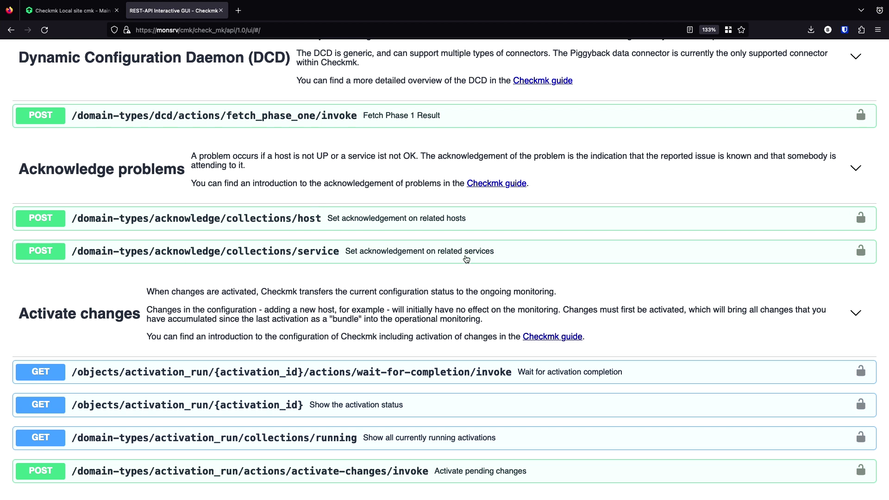
- Expand POST /domain-types/acknowledge/collections/service and make its request body editable
{"action": "left_click", "coordinate": [468, 258]}
{"action": "scroll", "coordinate": [468, 257], "scroll_direction": "down", "scroll_amount": 3}
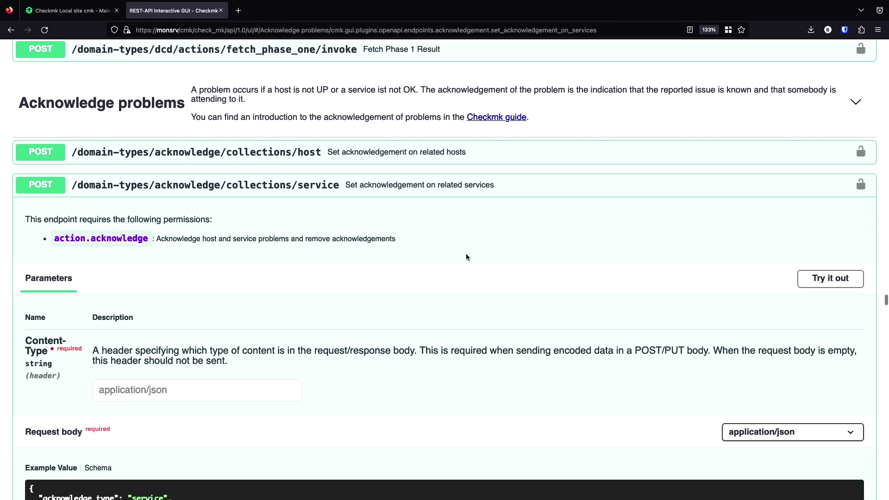
{"action": "scroll", "coordinate": [575, 274], "scroll_direction": "down", "scroll_amount": 3}
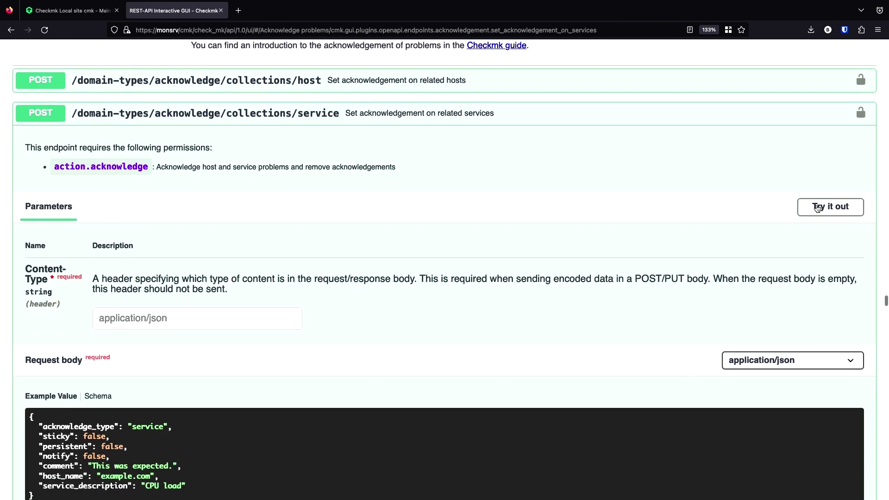
{"action": "left_click", "coordinate": [816, 207]}
{"action": "scroll", "coordinate": [467, 239], "scroll_direction": "down", "scroll_amount": 8}
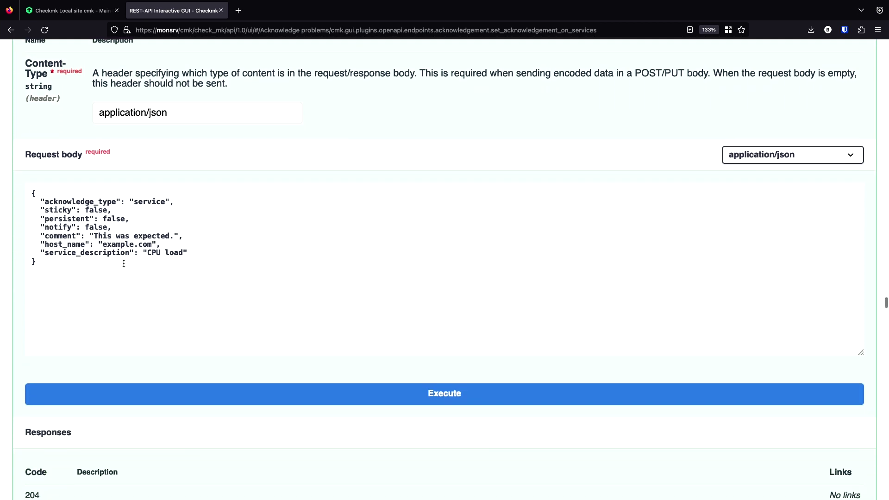
{"action": "left_click", "coordinate": [56, 267]}
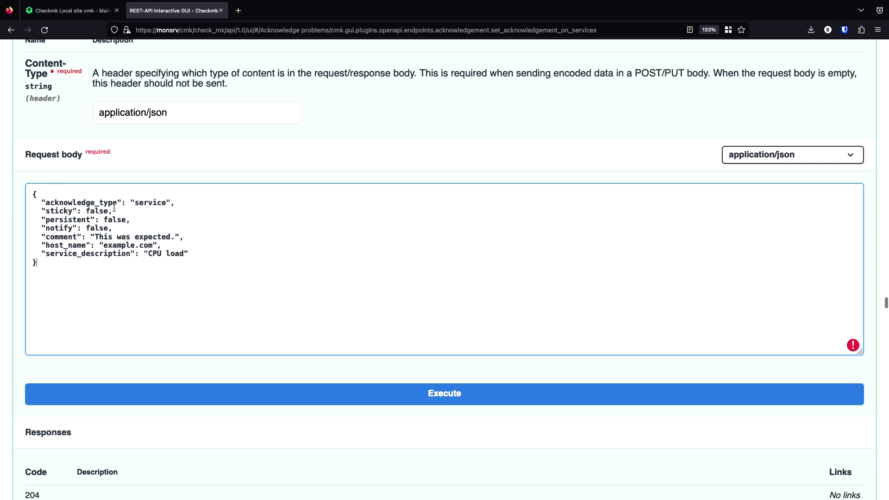
- Inspect the body fields: acknowledge_type, sticky, persistent, notify, comment, host example.com, service CPU load
{"action": "double_click", "coordinate": [75, 203]}
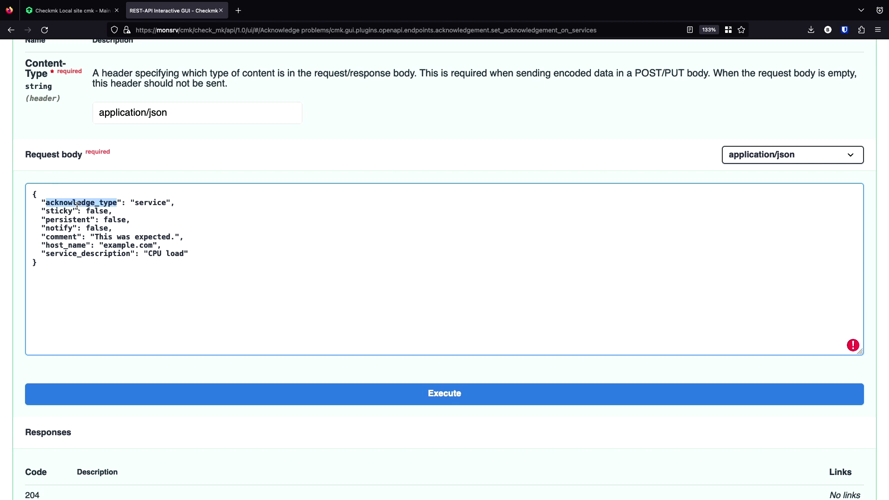
{"action": "double_click", "coordinate": [151, 203]}
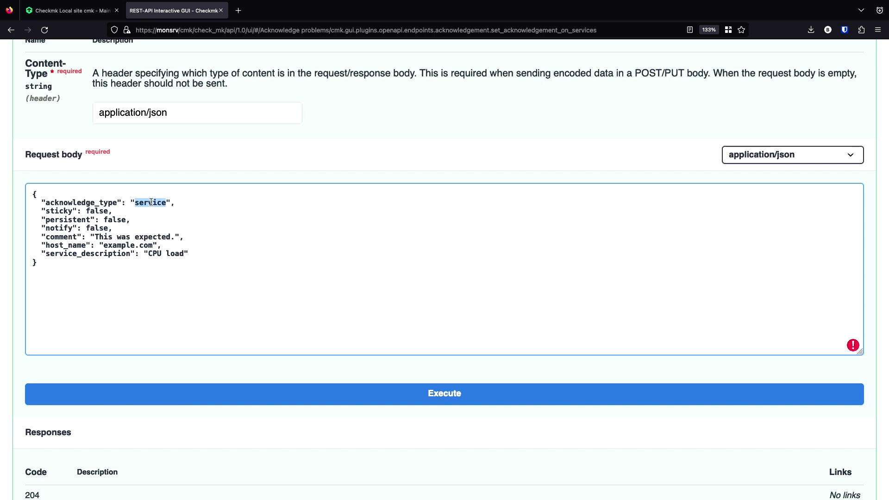
{"action": "double_click", "coordinate": [96, 212]}
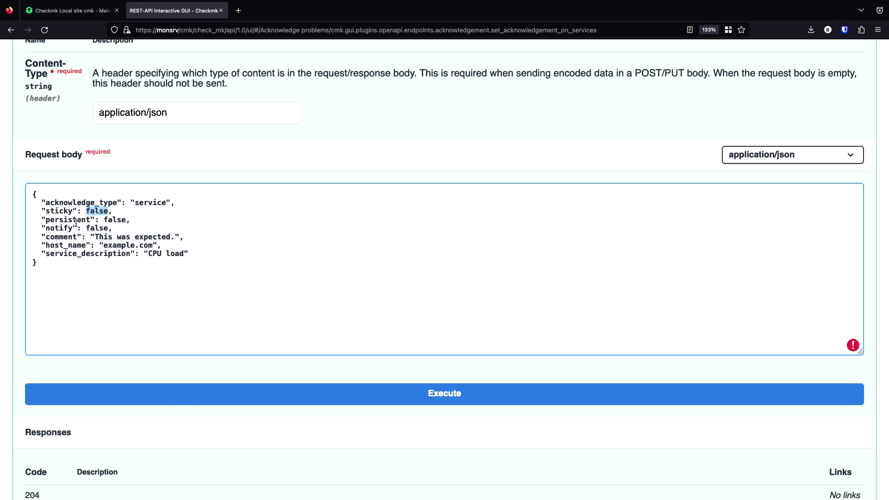
{"action": "double_click", "coordinate": [66, 220]}
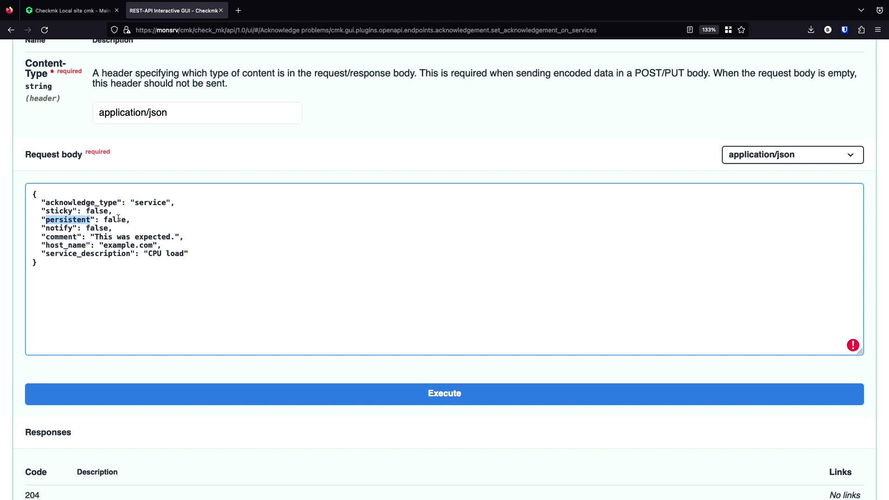
{"action": "double_click", "coordinate": [93, 228]}
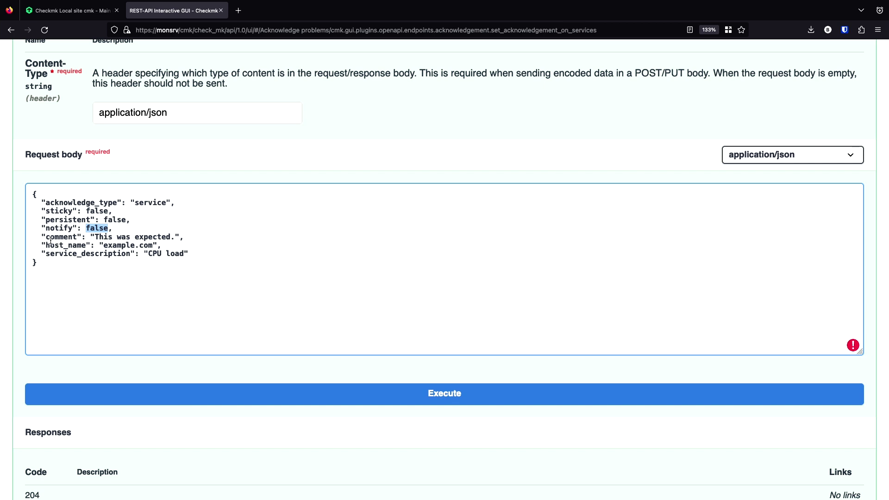
{"action": "left_click_drag", "start_coordinate": [95, 237], "coordinate": [174, 235]}
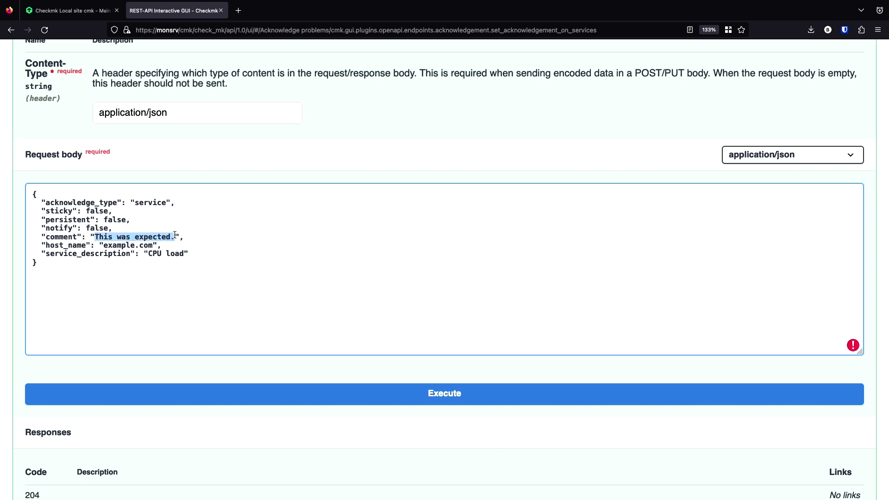
{"action": "double_click", "coordinate": [123, 246]}
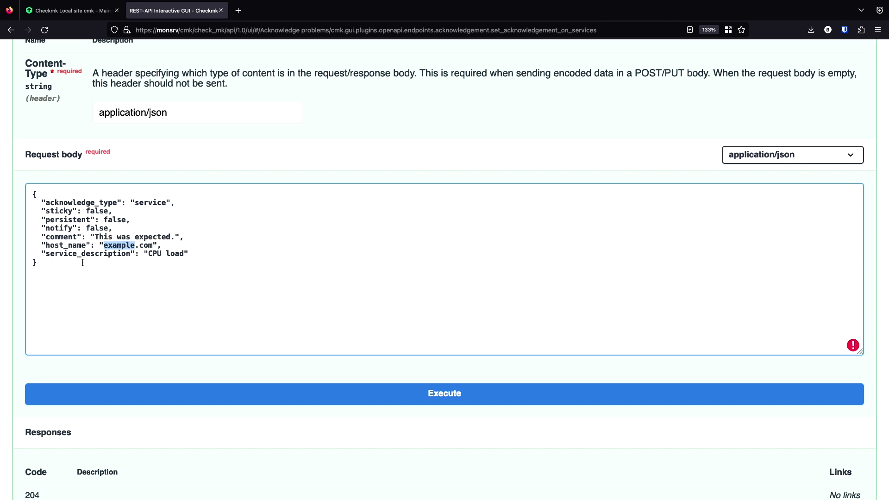
{"action": "double_click", "coordinate": [66, 238]}
{"action": "double_click", "coordinate": [78, 254]}
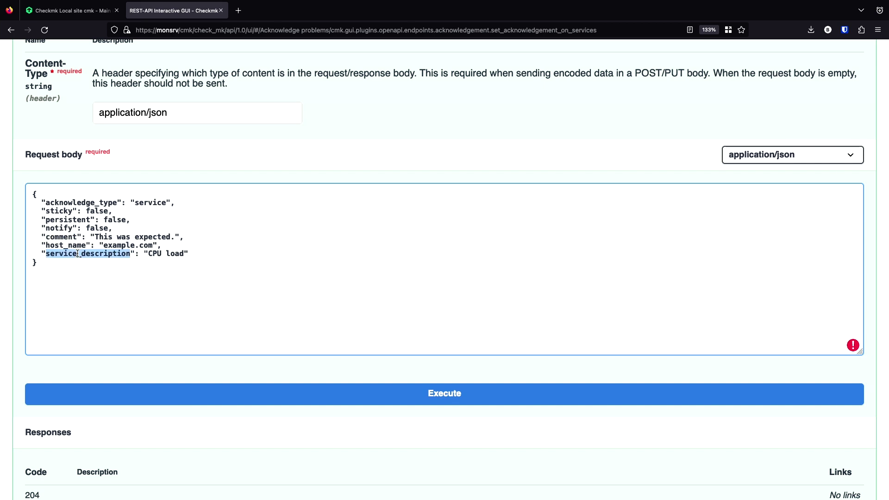
- From the unhandled host problems, open host pve's services and locate the critical Check_MK service
{"action": "left_click", "coordinate": [90, 14]}
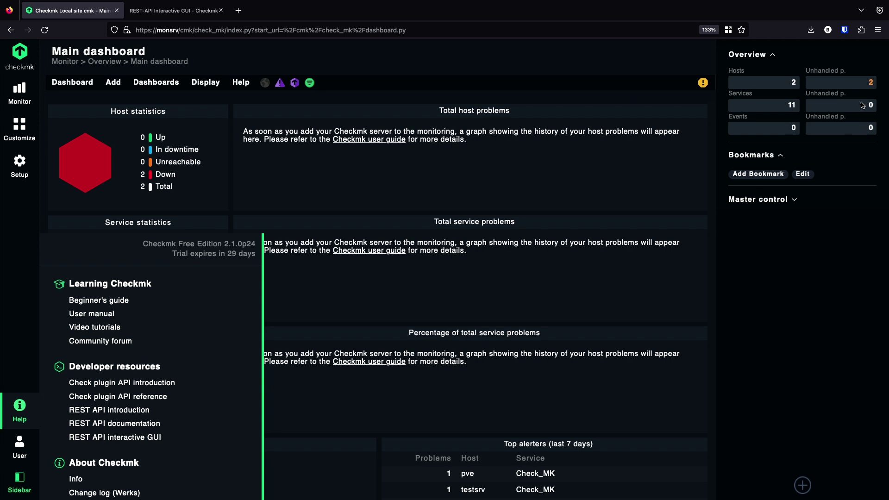
{"action": "left_click", "coordinate": [871, 83]}
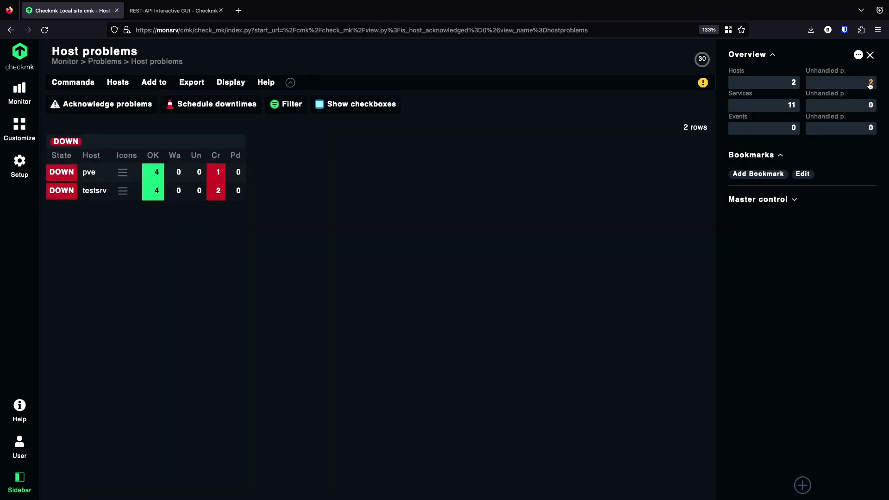
{"action": "left_click", "coordinate": [92, 173]}
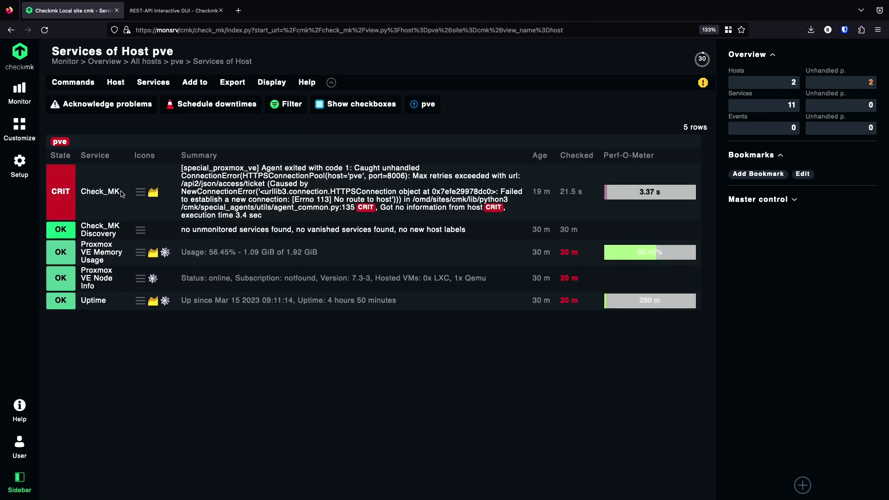
{"action": "left_click_drag", "start_coordinate": [122, 193], "coordinate": [80, 194]}
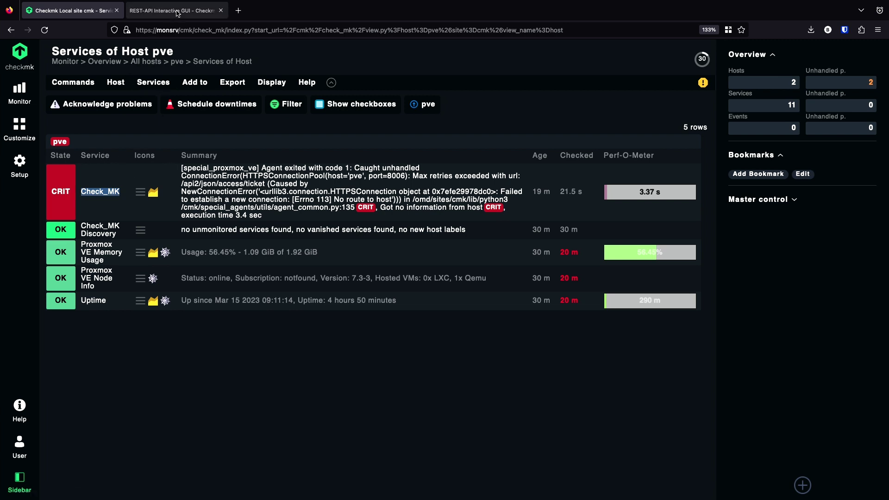
- In the request body, replace host_name example.com with pve and service_description CPU load with Check_MK
{"action": "left_click", "coordinate": [177, 11]}
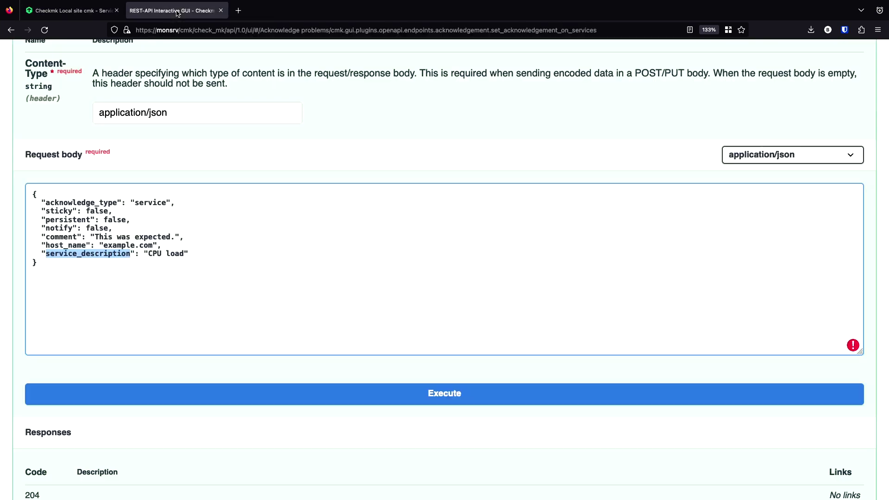
{"action": "left_click", "coordinate": [152, 245]}
{"action": "left_click_drag", "start_coordinate": [153, 245], "coordinate": [111, 245]}
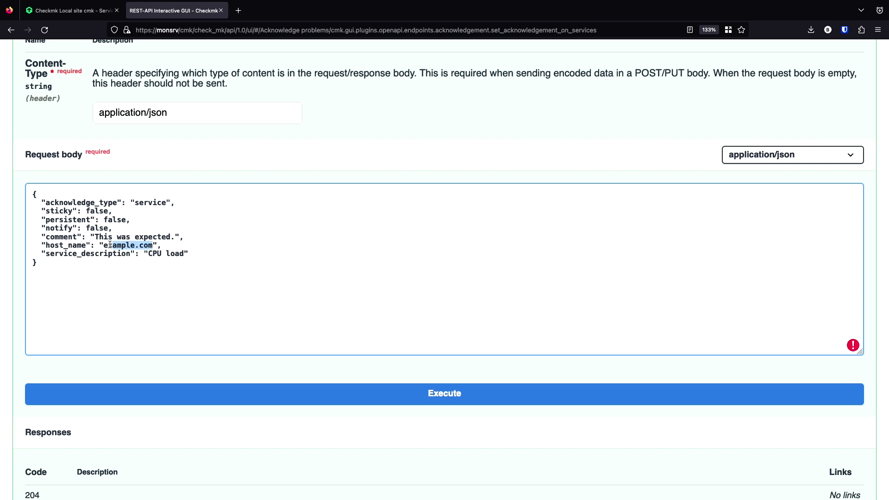
{"action": "type", "text": "pv"}
{"action": "left_click_drag", "start_coordinate": [148, 255], "coordinate": [183, 254]}
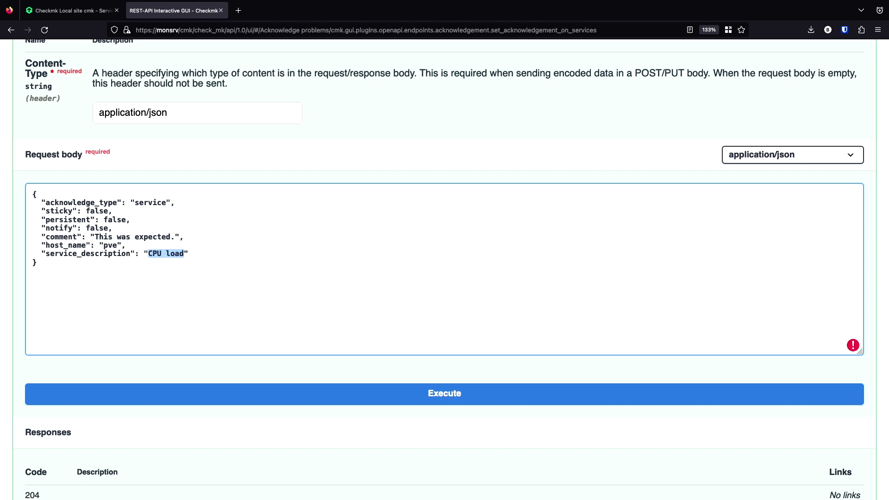
{"action": "type", "text": "Check_"}
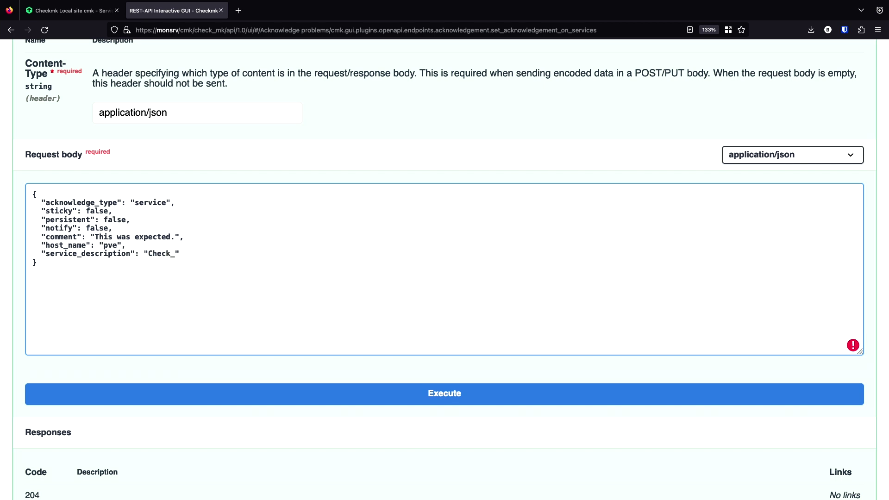
{"action": "type", "text": "MK"}
{"action": "scroll", "coordinate": [254, 273], "scroll_direction": "down", "scroll_amount": 2}
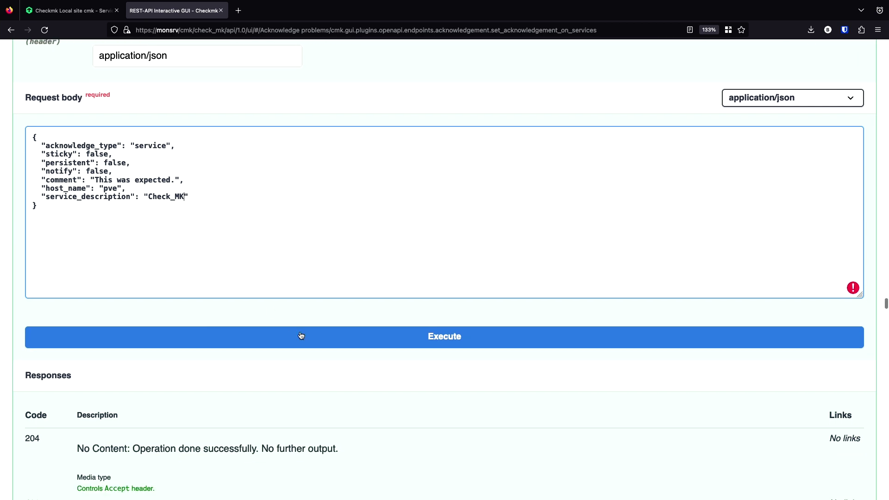
- Execute the acknowledgement request and review the generated curl command
{"action": "left_click", "coordinate": [301, 335]}
{"action": "scroll", "coordinate": [285, 375], "scroll_direction": "down", "scroll_amount": 2}
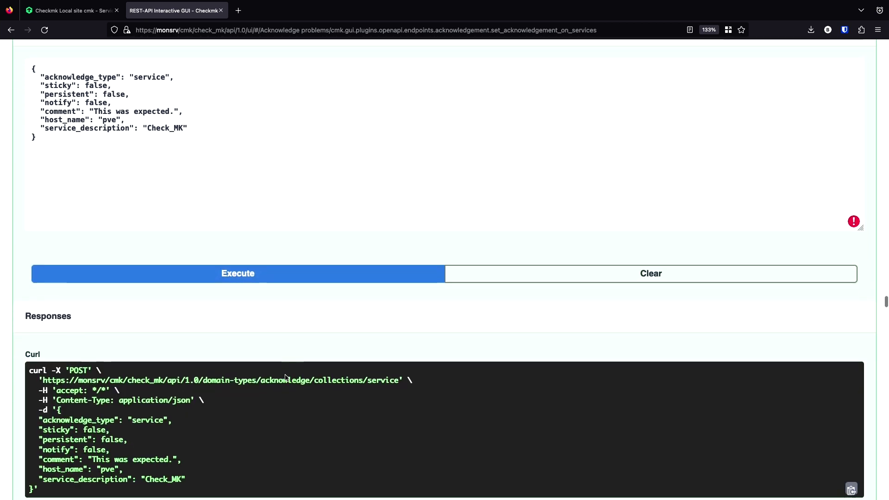
{"action": "scroll", "coordinate": [285, 377], "scroll_direction": "down", "scroll_amount": 3}
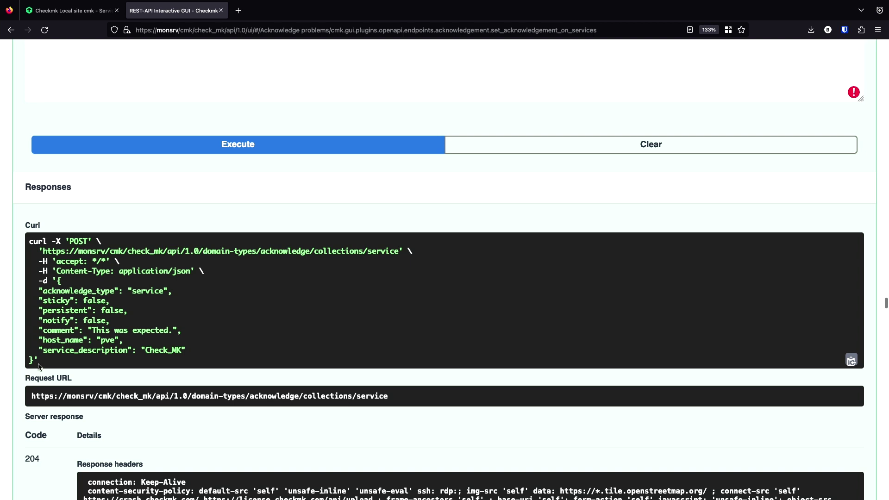
{"action": "left_click_drag", "start_coordinate": [39, 366], "coordinate": [31, 242]}
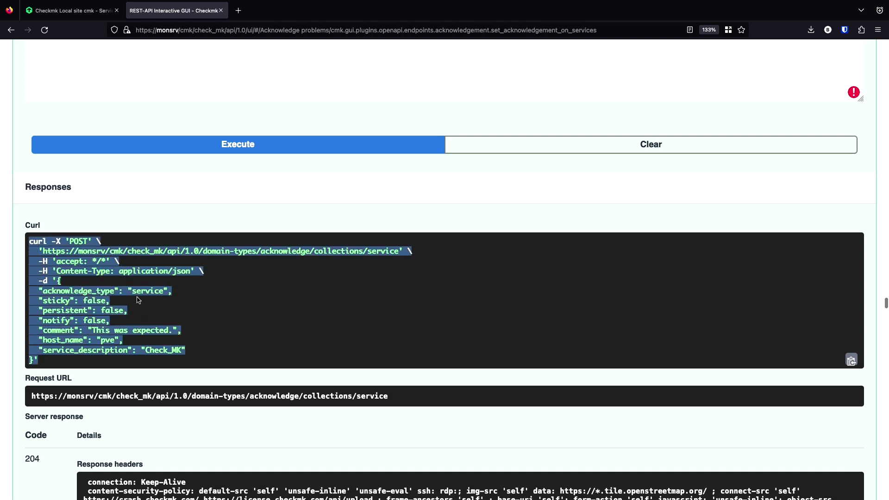
{"action": "left_click", "coordinate": [74, 280]}
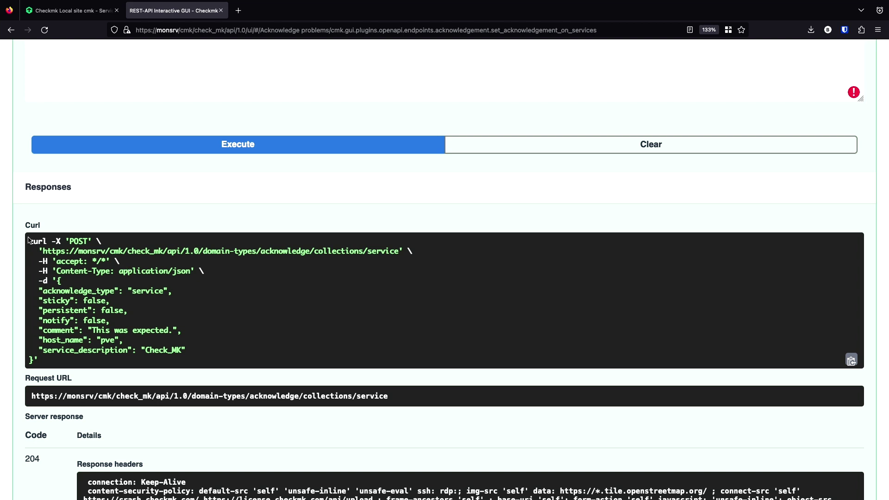
{"action": "left_click_drag", "start_coordinate": [28, 240], "coordinate": [92, 248]}
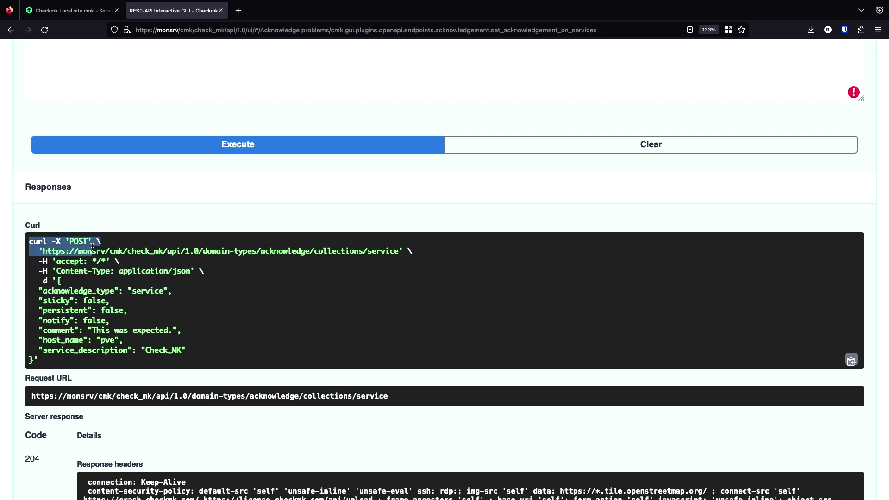
{"action": "left_click", "coordinate": [146, 247]}
- Check the server response for code 204 with no content
{"action": "scroll", "coordinate": [147, 248], "scroll_direction": "down", "scroll_amount": 3}
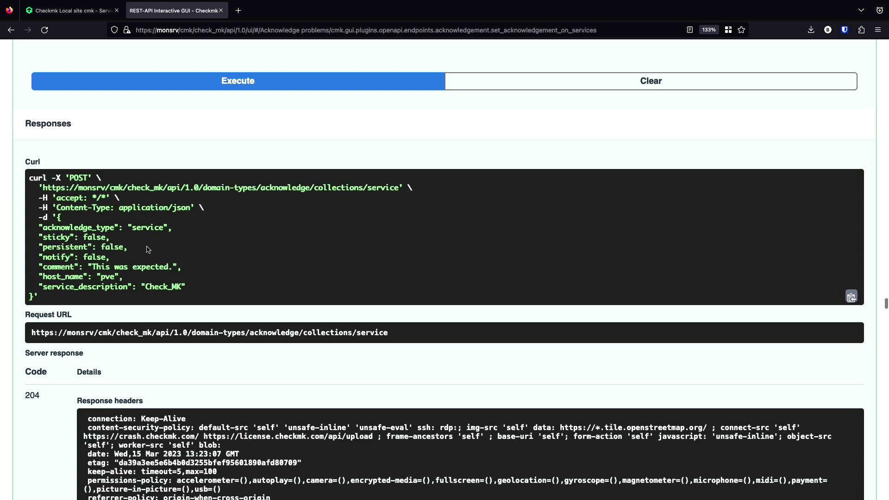
{"action": "scroll", "coordinate": [146, 250], "scroll_direction": "down", "scroll_amount": 2}
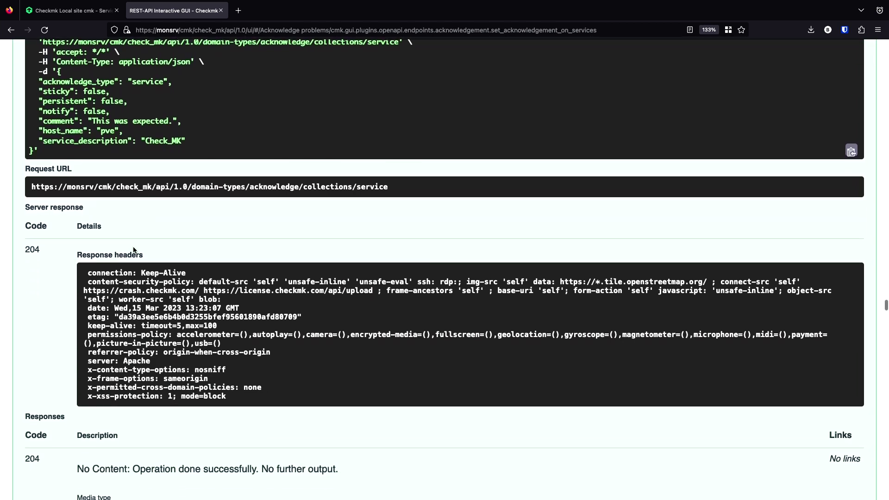
{"action": "scroll", "coordinate": [134, 250], "scroll_direction": "down", "scroll_amount": 1}
{"action": "scroll", "coordinate": [133, 251], "scroll_direction": "up", "scroll_amount": 2}
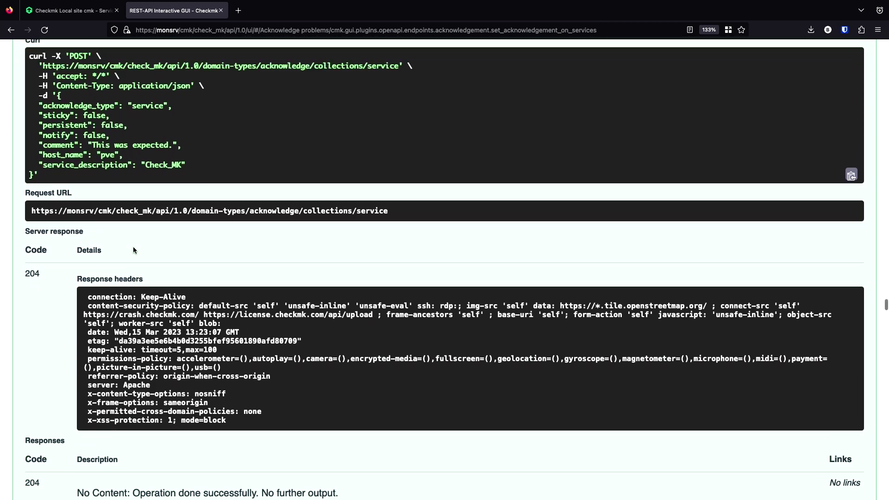
{"action": "scroll", "coordinate": [133, 250], "scroll_direction": "down", "scroll_amount": 1}
{"action": "scroll", "coordinate": [133, 250], "scroll_direction": "down", "scroll_amount": 6}
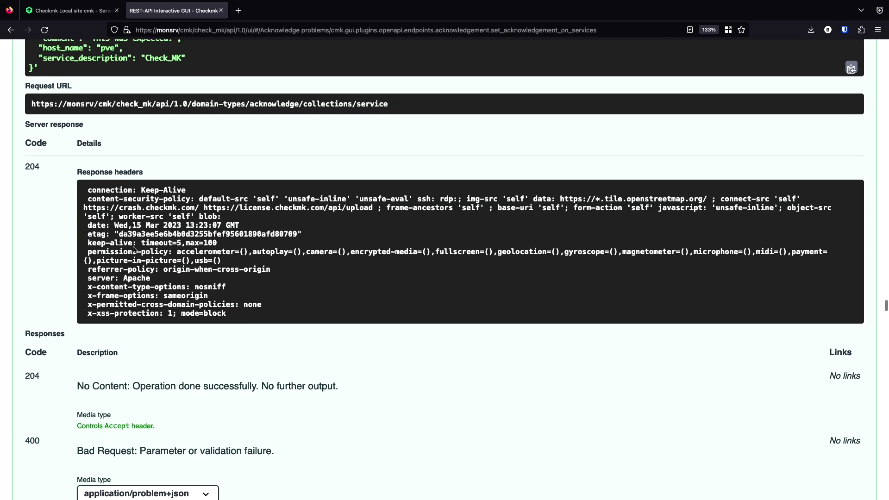
{"action": "scroll", "coordinate": [133, 248], "scroll_direction": "down", "scroll_amount": 2}
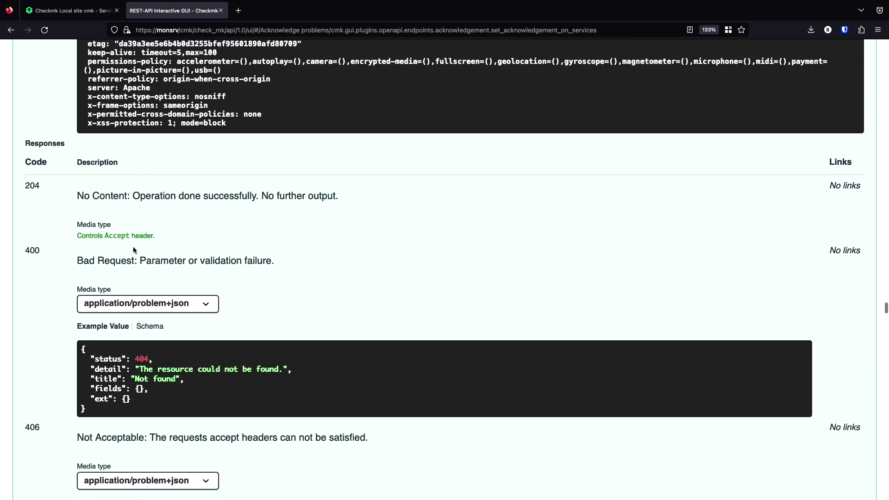
{"action": "left_click", "coordinate": [92, 11]}
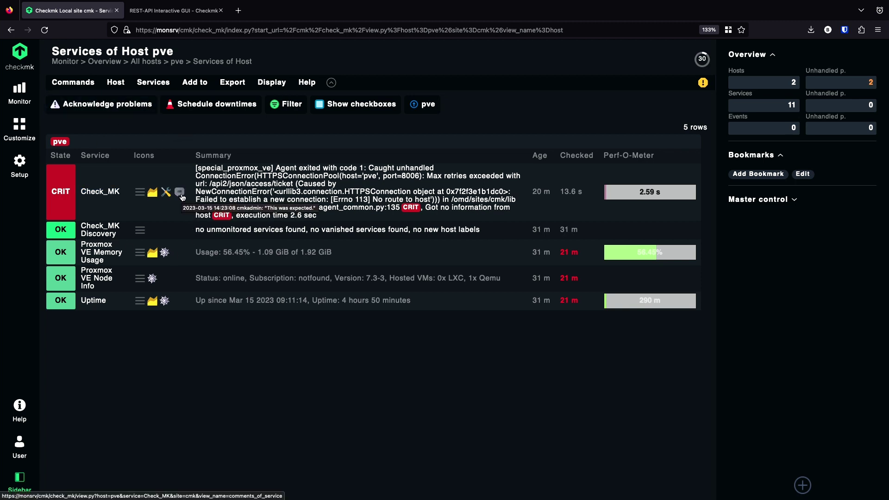
{"action": "left_click", "coordinate": [181, 194]}
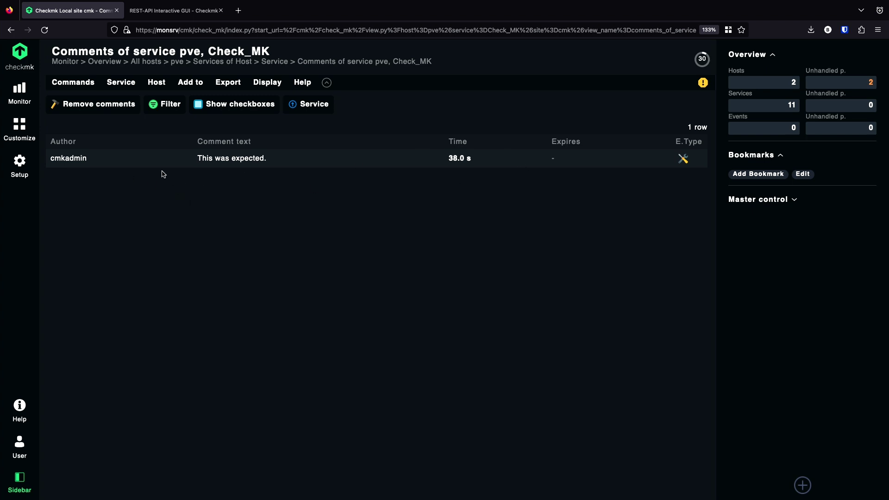
{"action": "left_click", "coordinate": [181, 16]}
- Collapse the service acknowledgement endpoint and scroll down to the Downtimes section
{"action": "scroll", "coordinate": [190, 195], "scroll_direction": "up", "scroll_amount": 10}
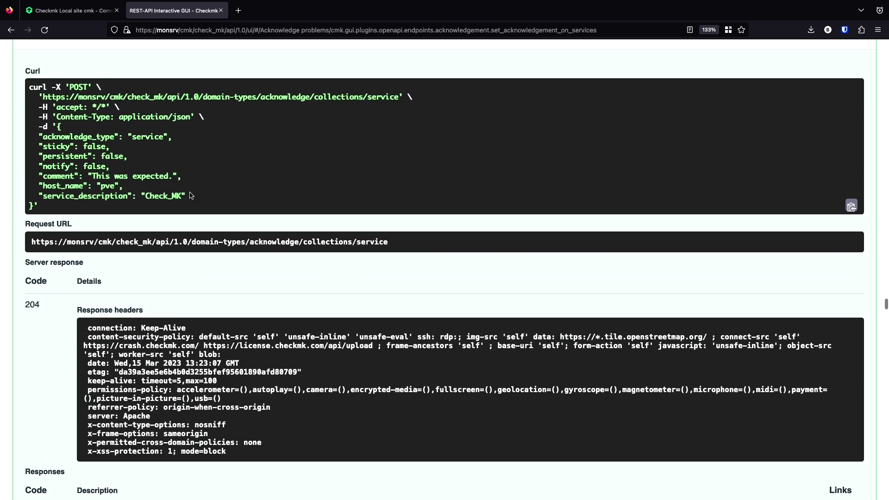
{"action": "scroll", "coordinate": [190, 195], "scroll_direction": "up", "scroll_amount": 10}
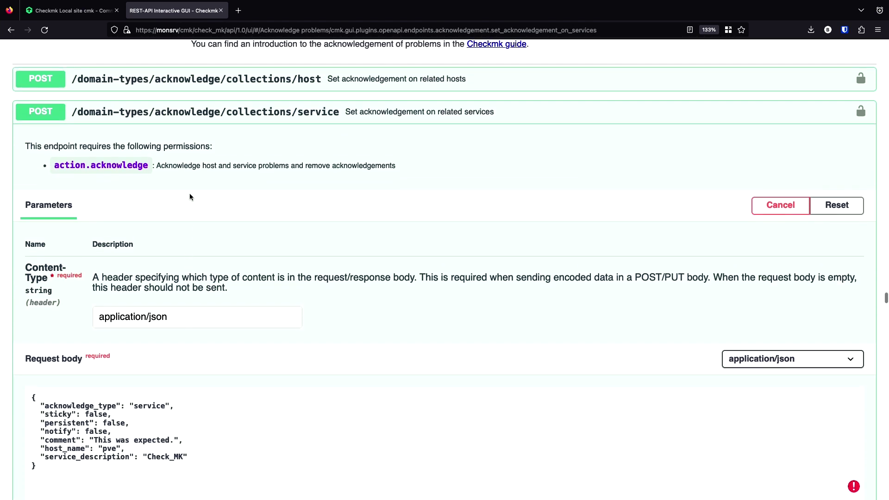
{"action": "left_click", "coordinate": [190, 195]}
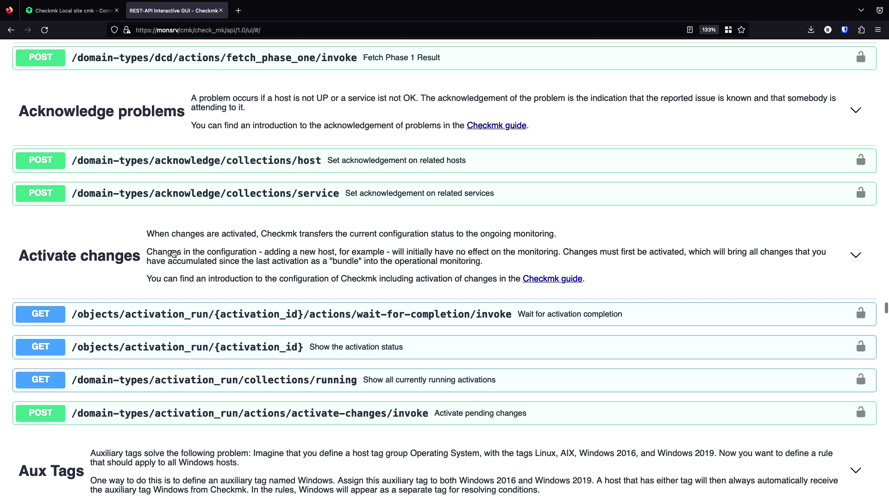
{"action": "scroll", "coordinate": [173, 253], "scroll_direction": "down", "scroll_amount": 8}
{"action": "scroll", "coordinate": [174, 254], "scroll_direction": "down", "scroll_amount": 14}
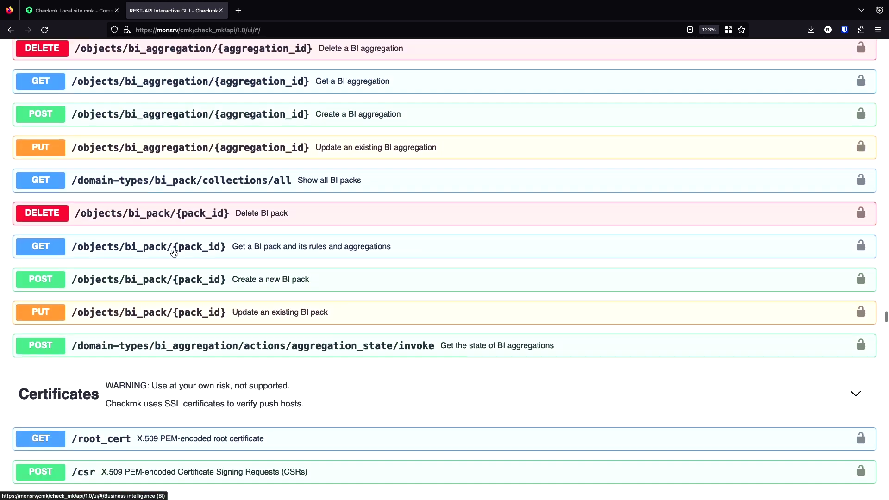
{"action": "scroll", "coordinate": [174, 254], "scroll_direction": "down", "scroll_amount": 15}
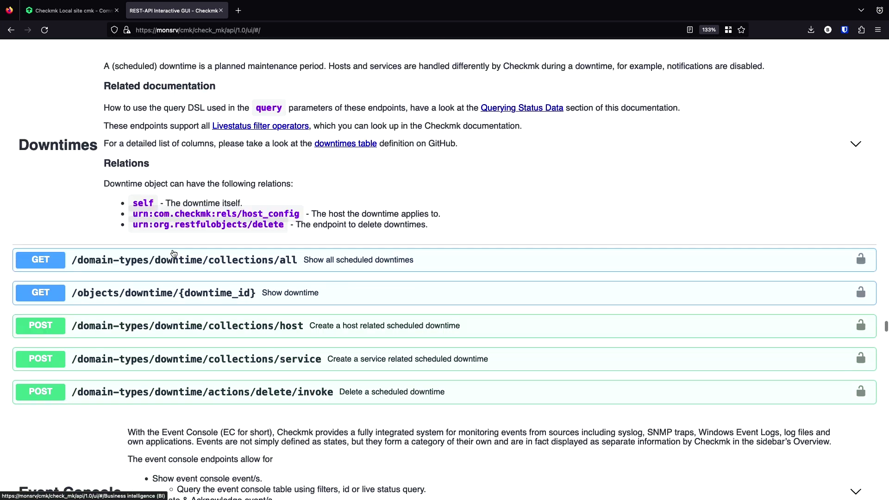
{"action": "scroll", "coordinate": [174, 253], "scroll_direction": "down", "scroll_amount": 2}
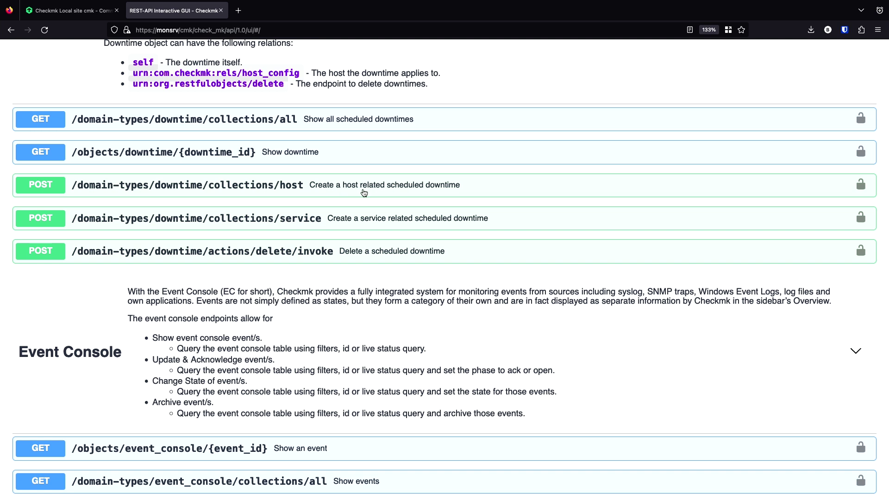
- Expand POST /domain-types/downtime/collections/host and enable Try it out so its example body is editable
{"action": "left_click", "coordinate": [296, 185]}
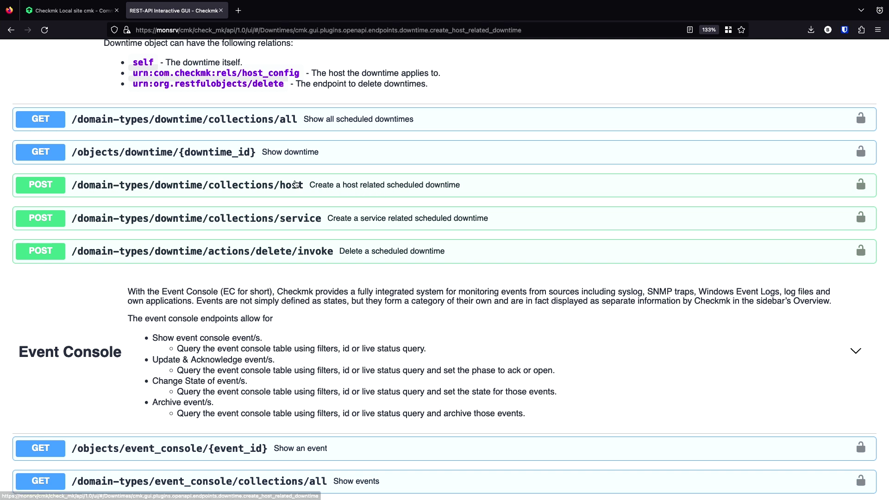
{"action": "scroll", "coordinate": [250, 266], "scroll_direction": "down", "scroll_amount": 2}
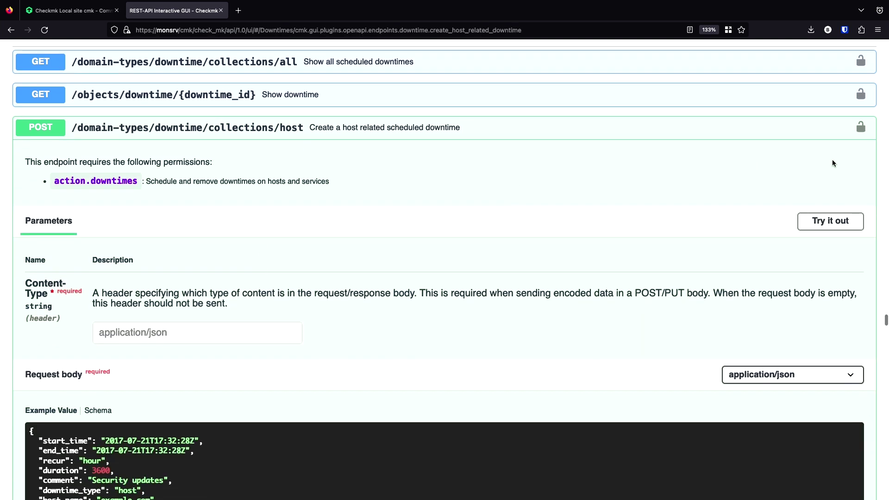
{"action": "left_click", "coordinate": [834, 222]}
{"action": "scroll", "coordinate": [496, 264], "scroll_direction": "down", "scroll_amount": 6}
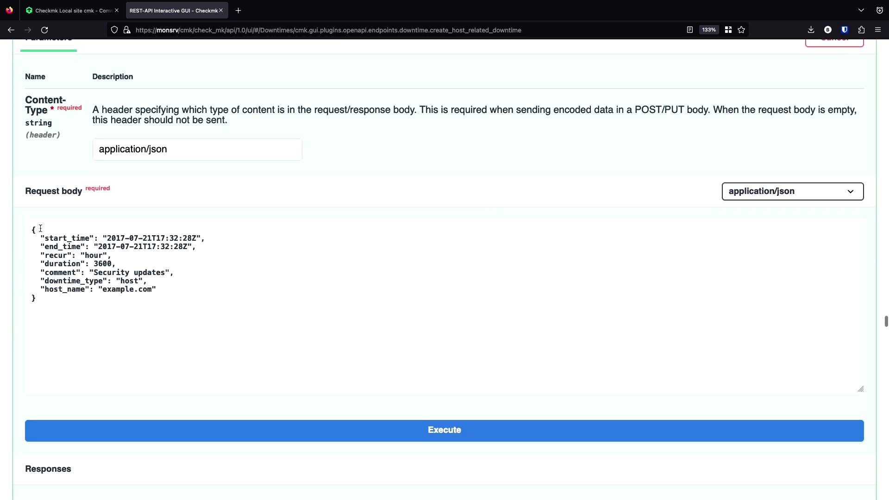
- Change the start_time and end_time years to 23 and the start day to 10
{"action": "left_click", "coordinate": [125, 236]}
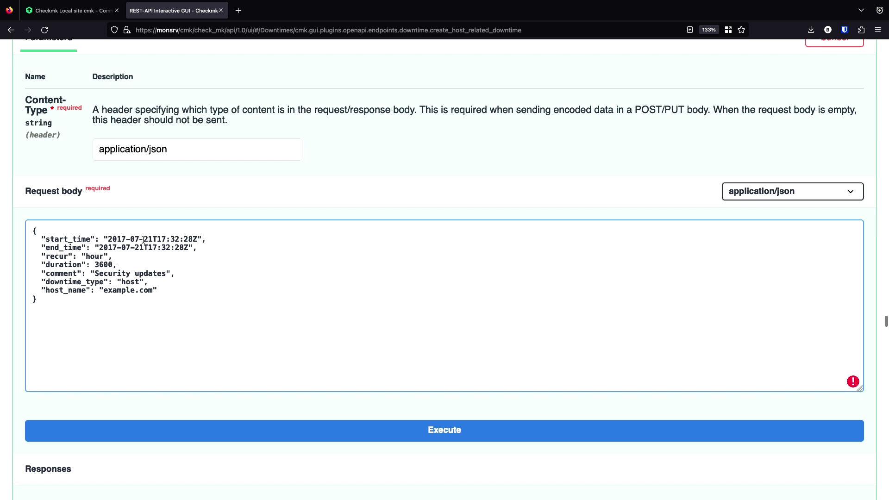
{"action": "key", "text": "BackSpace"}
{"action": "key", "text": "BackSpace"}
{"action": "type", "text": "23"}
{"action": "key", "text": "BackSpace"}
{"action": "key", "text": "BackSpace"}
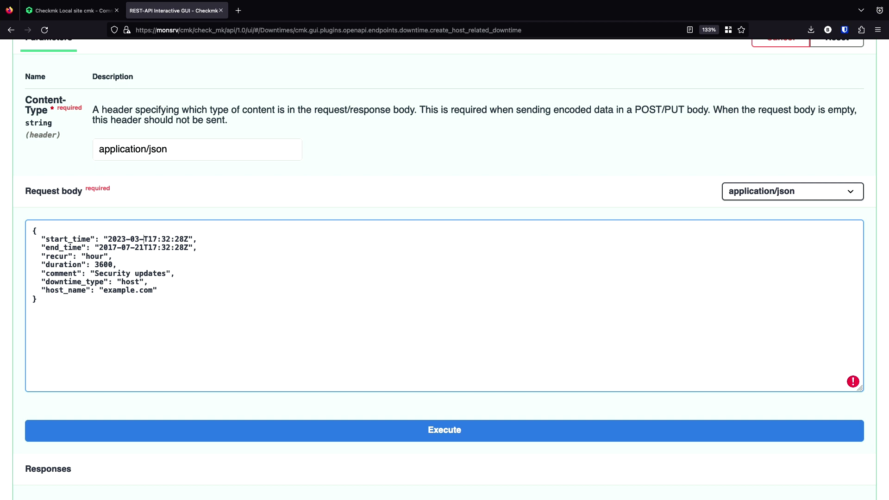
{"action": "type", "text": "10"}
{"action": "key", "text": "BackSpace"}
{"action": "key", "text": "BackSpace"}
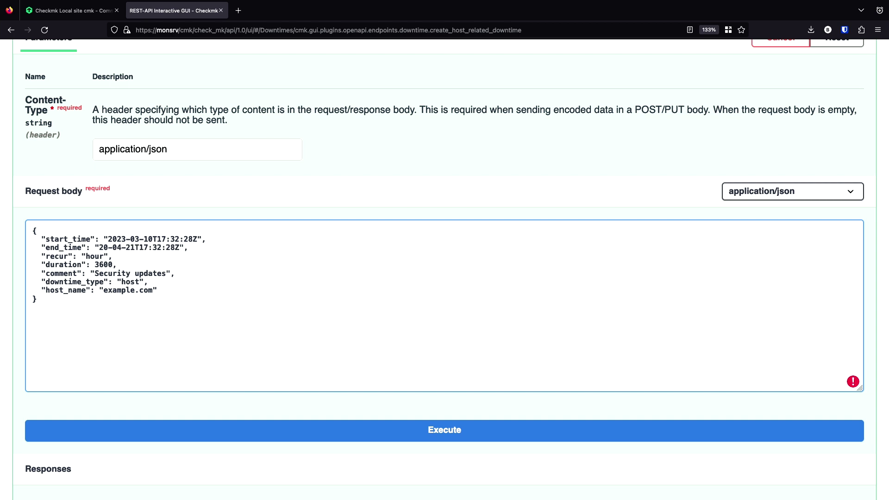
{"action": "type", "text": "23"}
- Remove the duration line, set host_name to pve, execute, and return to the monitoring tab
{"action": "left_click_drag", "start_coordinate": [126, 265], "coordinate": [15, 265]}
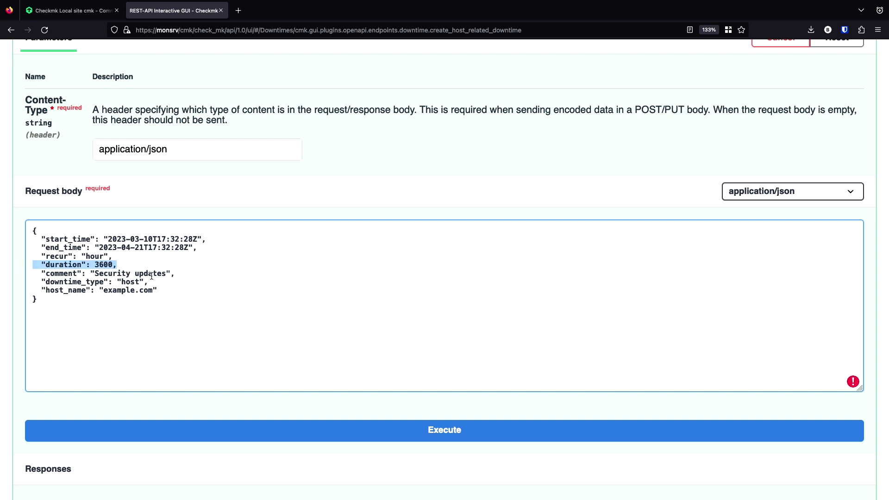
{"action": "key", "text": "BackSpace"}
{"action": "key", "text": "BackSpace"}
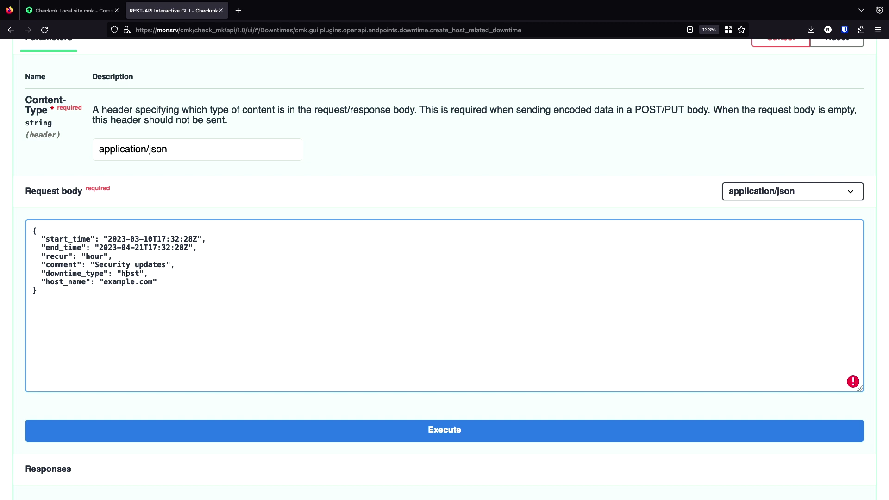
{"action": "left_click_drag", "start_coordinate": [104, 282], "coordinate": [149, 283]}
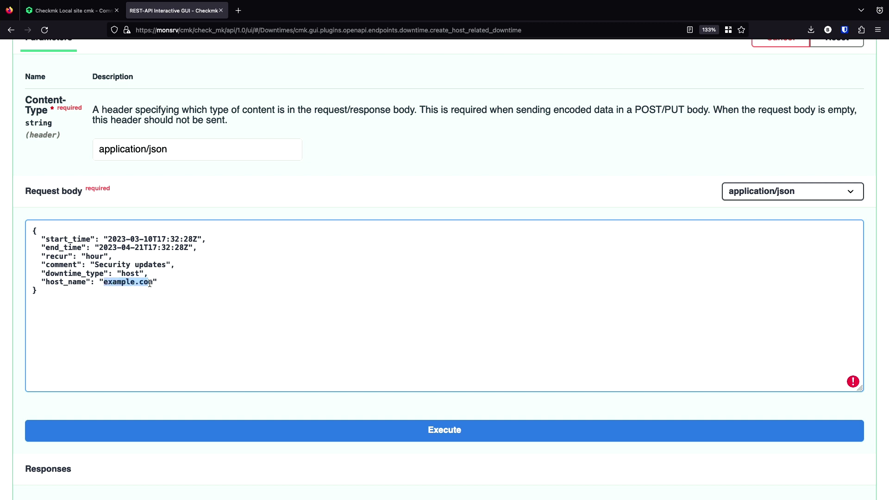
{"action": "type", "text": "pve"}
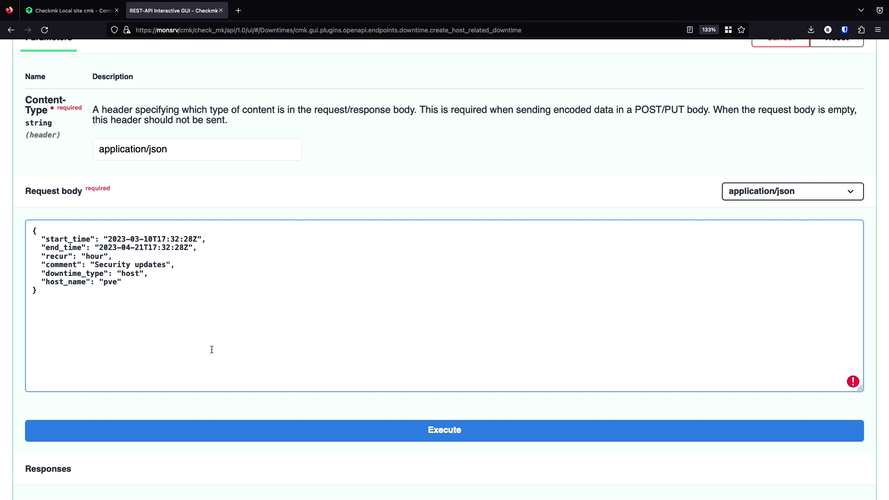
{"action": "left_click", "coordinate": [333, 426]}
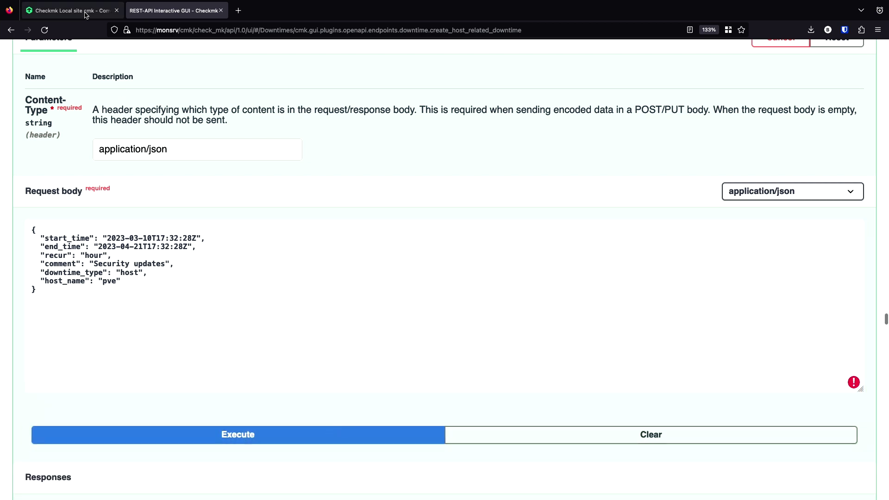
{"action": "left_click", "coordinate": [70, 11]}
- Go back to the Services of Host pve page and reload it
{"action": "left_click", "coordinate": [11, 29]}
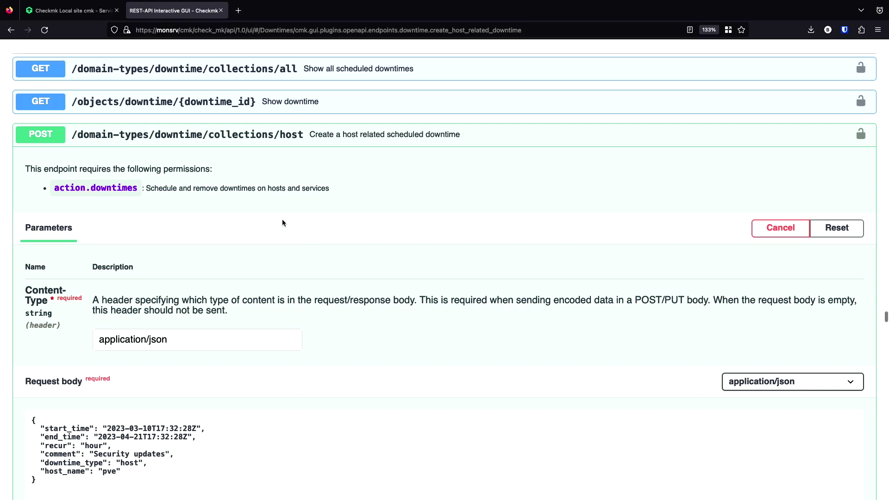
- Collapse the downtime endpoint and execute GET /domain-types/host_config/collections/all to list all hosts
{"action": "left_click", "coordinate": [267, 144]}
{"action": "scroll", "coordinate": [280, 176], "scroll_direction": "down", "scroll_amount": 10}
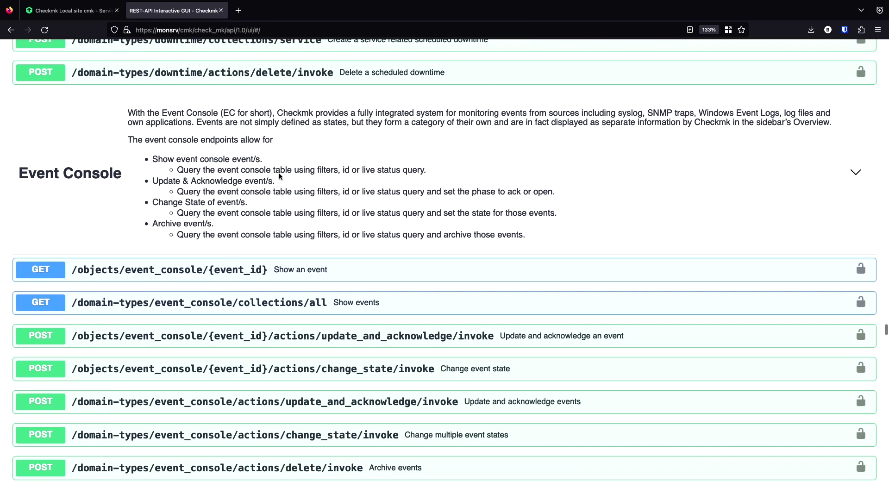
{"action": "scroll", "coordinate": [279, 176], "scroll_direction": "down", "scroll_amount": 15}
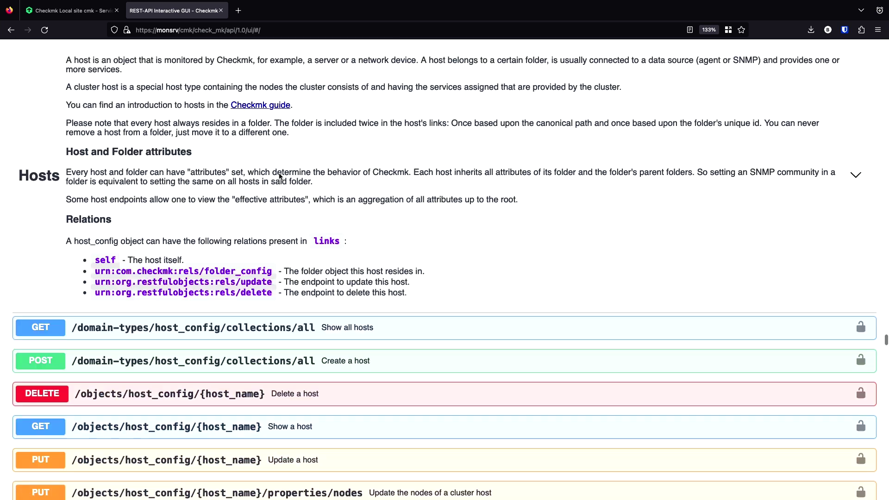
{"action": "scroll", "coordinate": [280, 176], "scroll_direction": "down", "scroll_amount": 1}
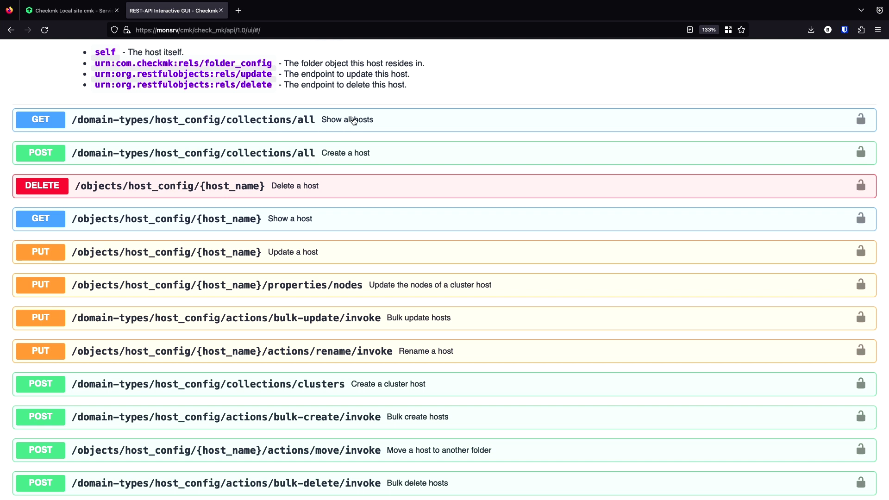
{"action": "left_click", "coordinate": [344, 122]}
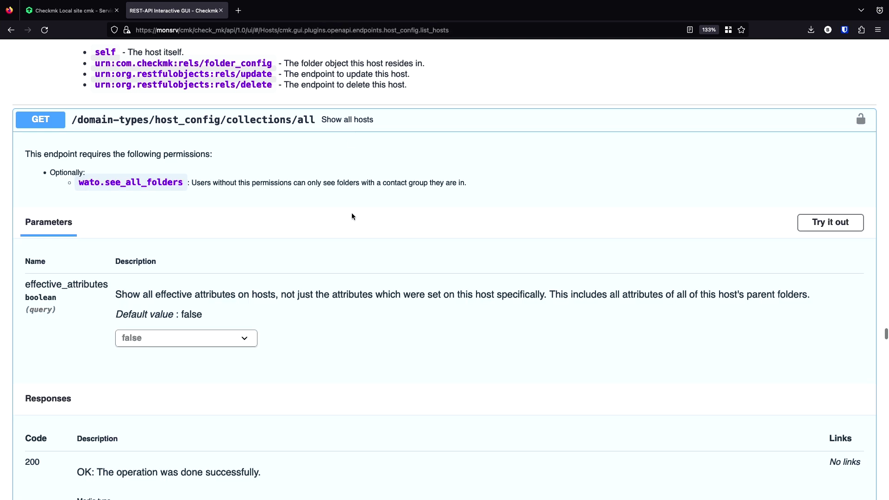
{"action": "scroll", "coordinate": [356, 238], "scroll_direction": "down", "scroll_amount": 3}
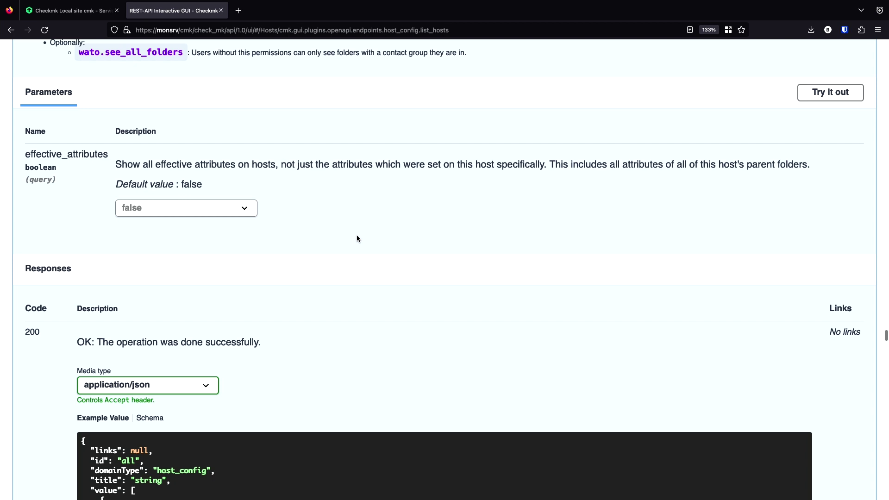
{"action": "scroll", "coordinate": [357, 239], "scroll_direction": "up", "scroll_amount": 1}
{"action": "left_click", "coordinate": [830, 104]}
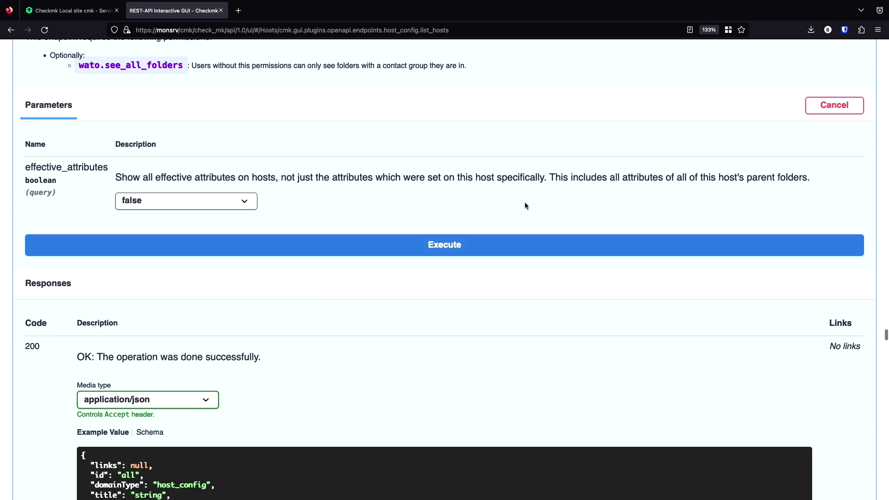
{"action": "left_click", "coordinate": [426, 249]}
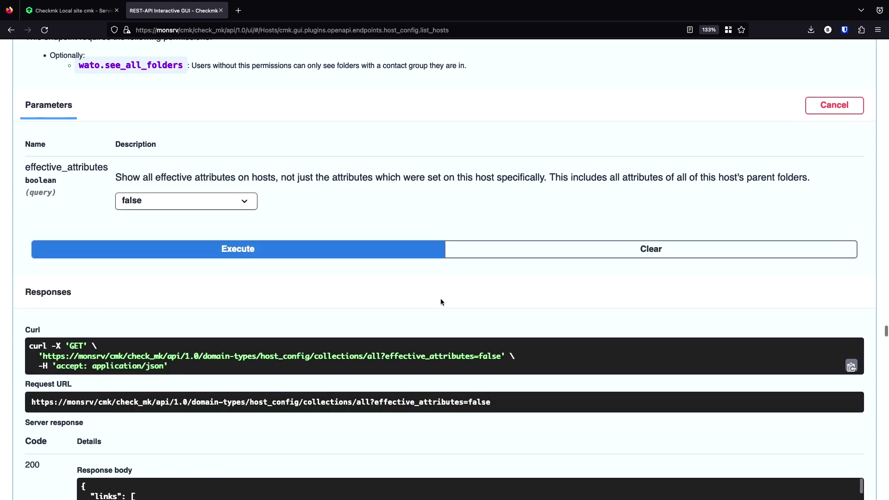
- Scroll through the response body, highlighting the pve-cluster and testsrv host entries
{"action": "scroll", "coordinate": [441, 299], "scroll_direction": "down", "scroll_amount": 2}
{"action": "scroll", "coordinate": [440, 302], "scroll_direction": "down", "scroll_amount": 5}
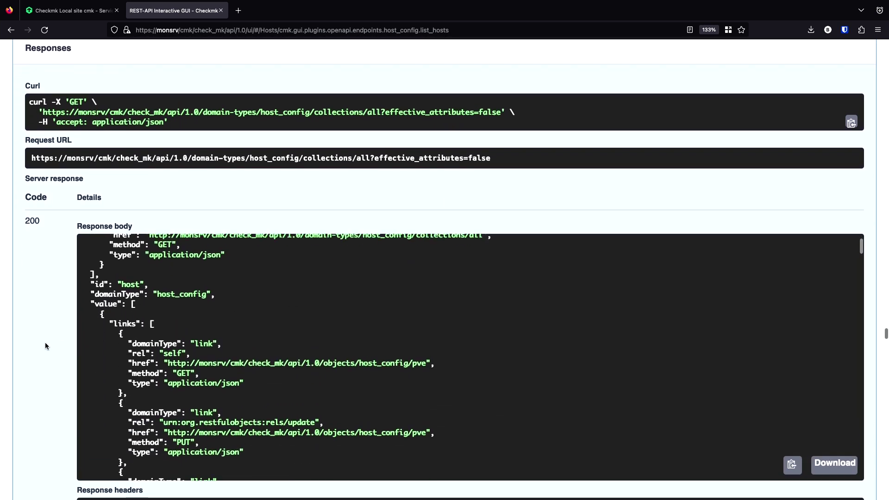
{"action": "scroll", "coordinate": [44, 342], "scroll_direction": "down", "scroll_amount": 2}
{"action": "scroll", "coordinate": [230, 281], "scroll_direction": "down", "scroll_amount": 3}
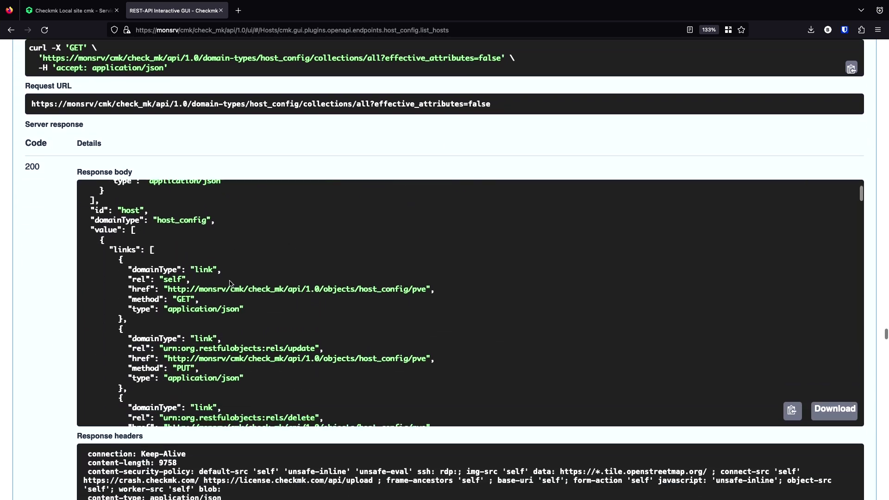
{"action": "scroll", "coordinate": [229, 282], "scroll_direction": "down", "scroll_amount": 12}
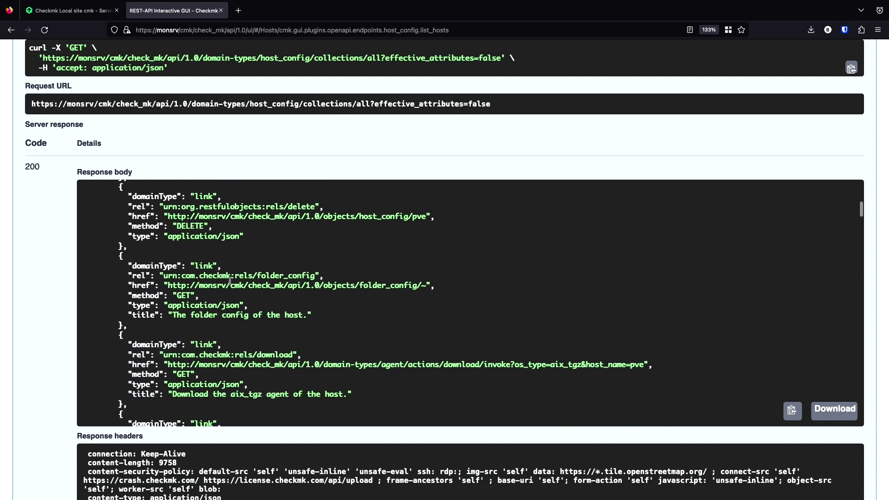
{"action": "scroll", "coordinate": [230, 282], "scroll_direction": "down", "scroll_amount": 12}
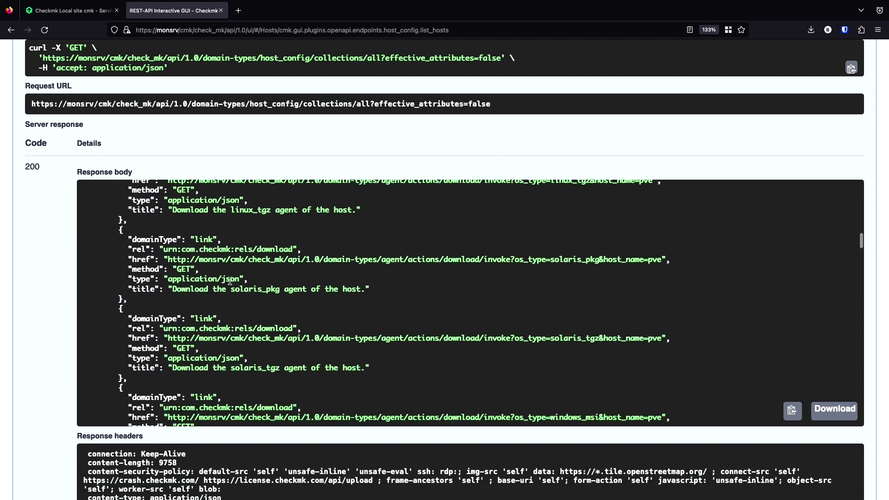
{"action": "scroll", "coordinate": [230, 282], "scroll_direction": "down", "scroll_amount": 2}
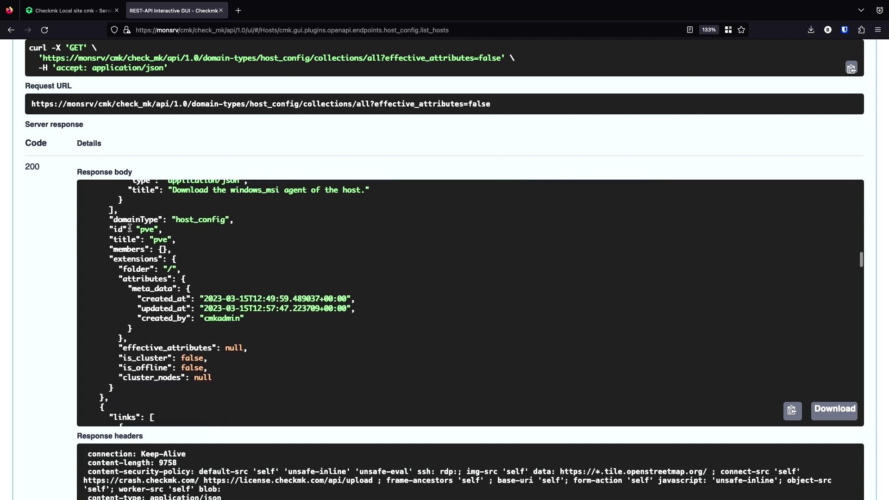
{"action": "scroll", "coordinate": [130, 228], "scroll_direction": "up", "scroll_amount": 1}
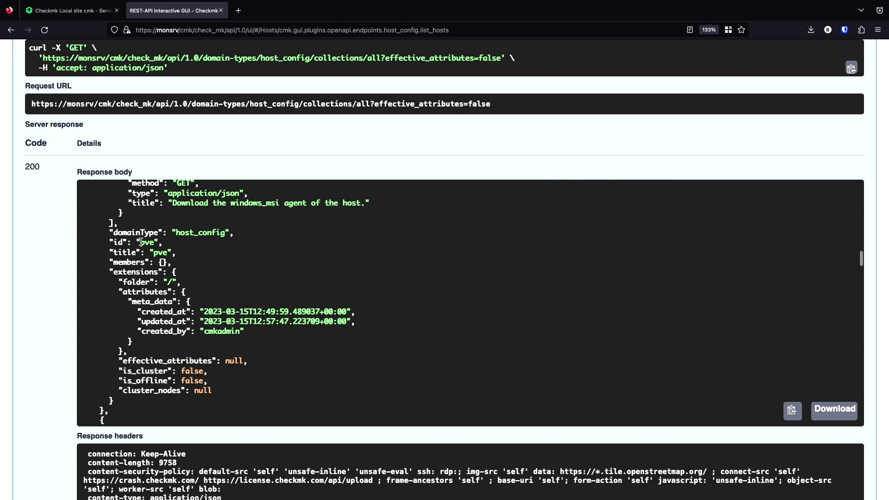
{"action": "scroll", "coordinate": [154, 242], "scroll_direction": "down", "scroll_amount": 4}
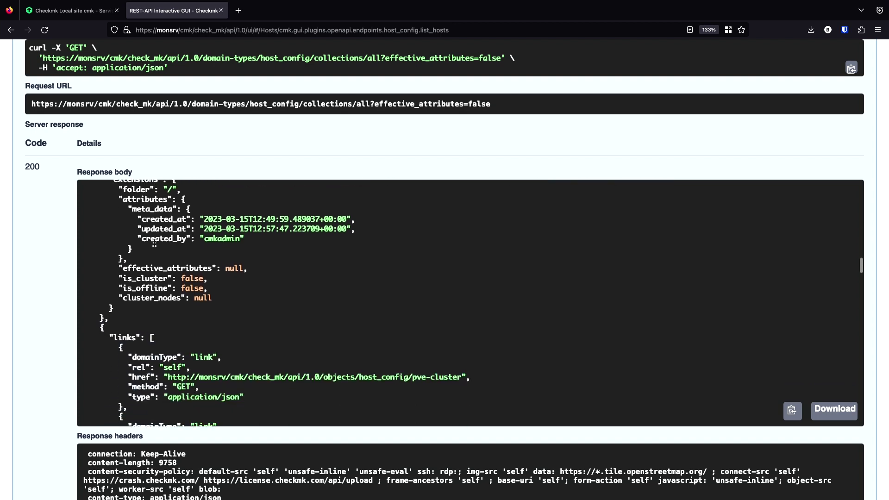
{"action": "scroll", "coordinate": [154, 243], "scroll_direction": "down", "scroll_amount": 16}
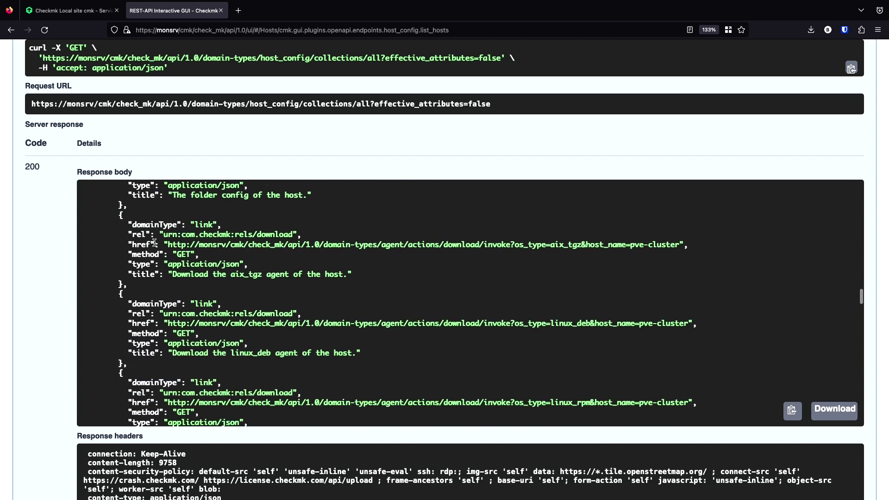
{"action": "scroll", "coordinate": [154, 242], "scroll_direction": "down", "scroll_amount": 10}
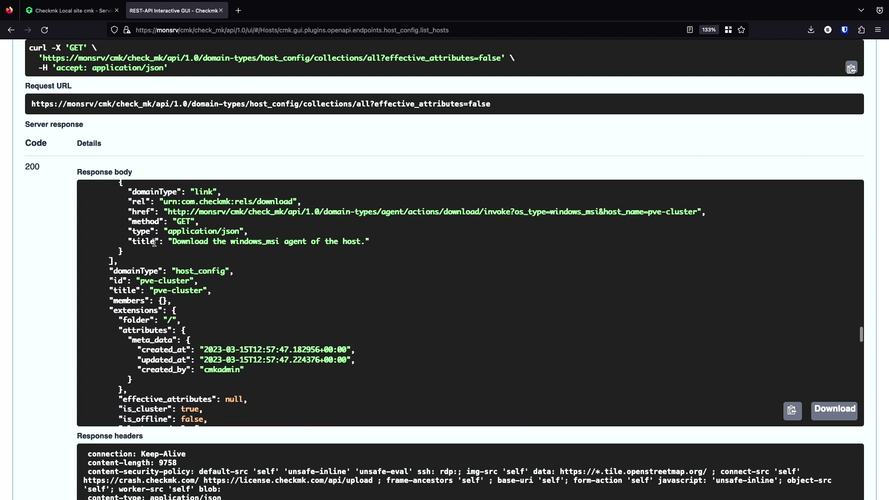
{"action": "left_click_drag", "start_coordinate": [140, 281], "coordinate": [189, 282]}
{"action": "scroll", "coordinate": [188, 282], "scroll_direction": "down", "scroll_amount": 18}
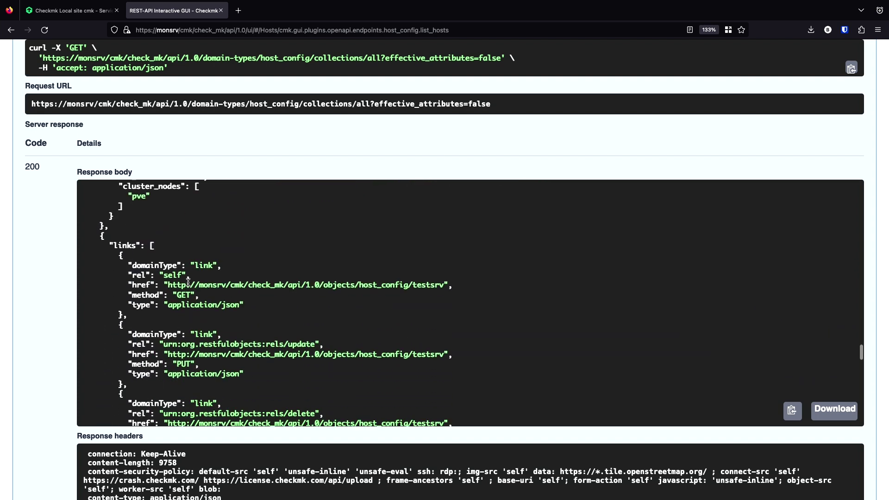
{"action": "scroll", "coordinate": [189, 285], "scroll_direction": "down", "scroll_amount": 13}
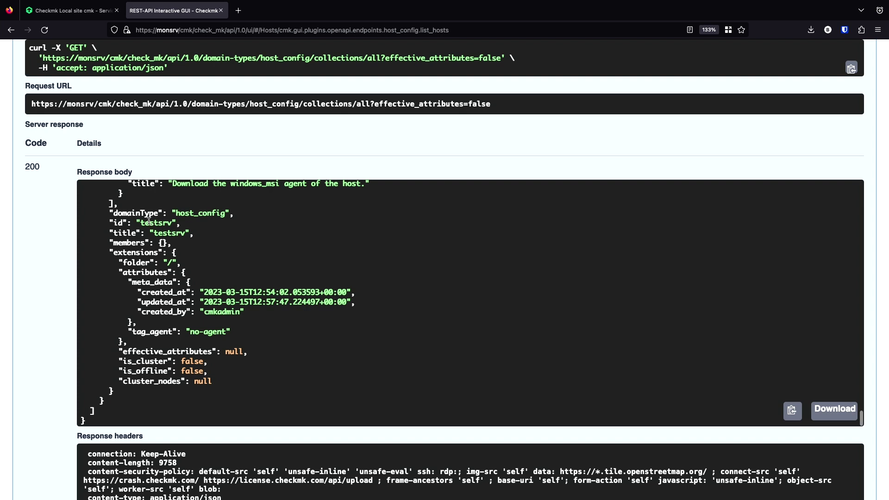
{"action": "double_click", "coordinate": [152, 224]}
- Execute GET /objects/host_config/{host_name} Show a host with host_name testsrv instead of example.com
{"action": "scroll", "coordinate": [186, 175], "scroll_direction": "up", "scroll_amount": 10}
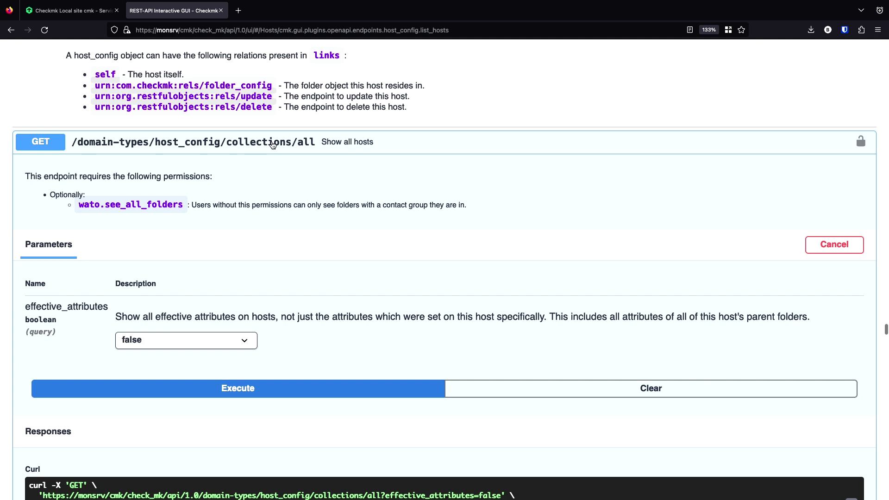
{"action": "left_click", "coordinate": [273, 145]}
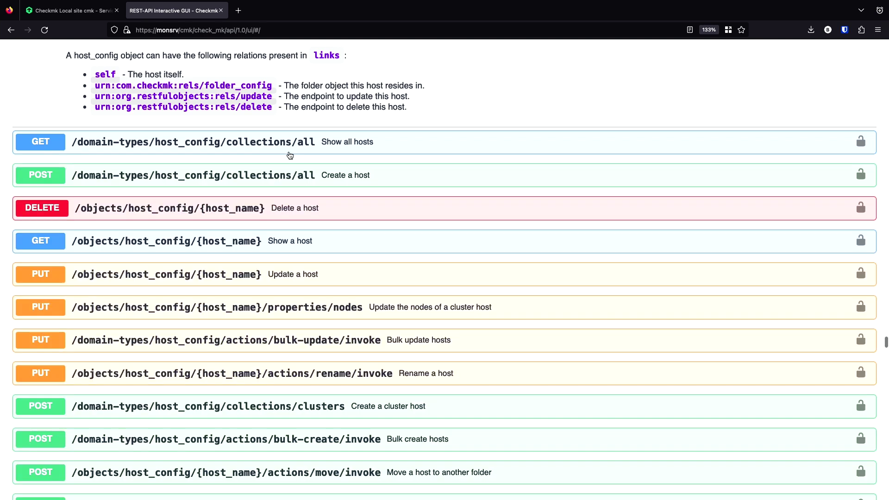
{"action": "scroll", "coordinate": [293, 199], "scroll_direction": "down", "scroll_amount": 2}
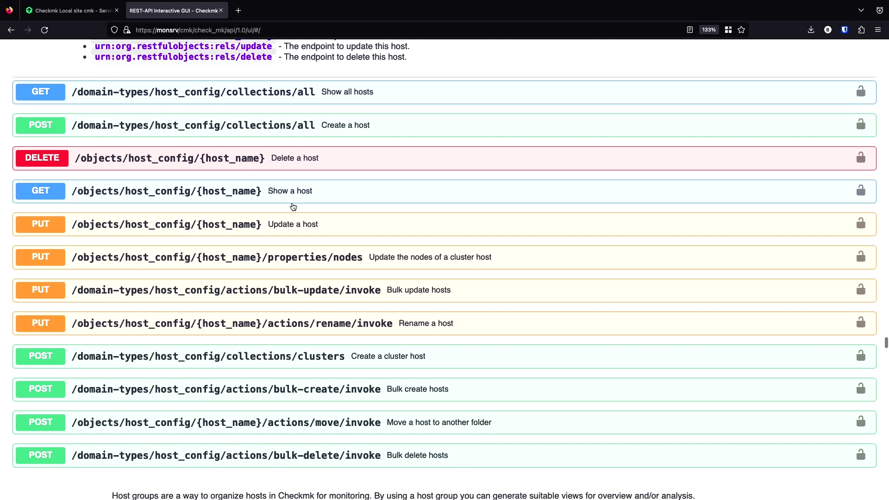
{"action": "left_click", "coordinate": [317, 184]}
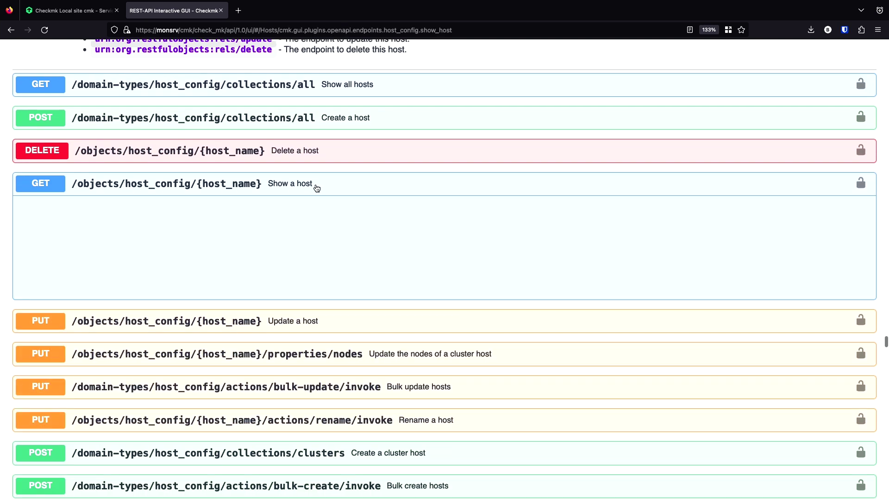
{"action": "scroll", "coordinate": [313, 186], "scroll_direction": "down", "scroll_amount": 6}
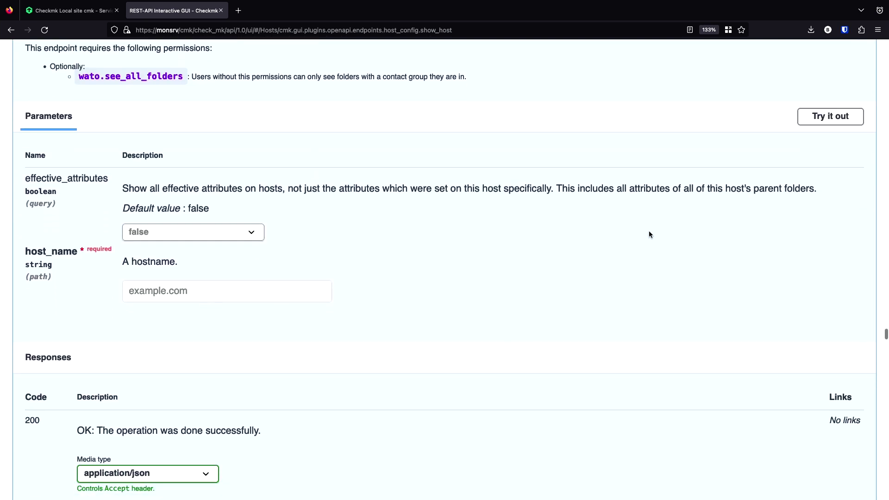
{"action": "left_click", "coordinate": [816, 124]}
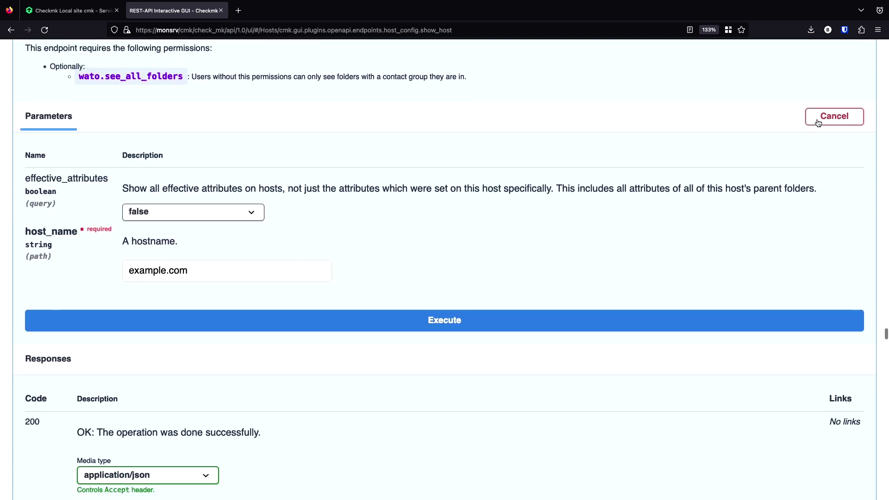
{"action": "left_click", "coordinate": [226, 265]}
{"action": "left_click_drag", "start_coordinate": [209, 271], "coordinate": [82, 264]}
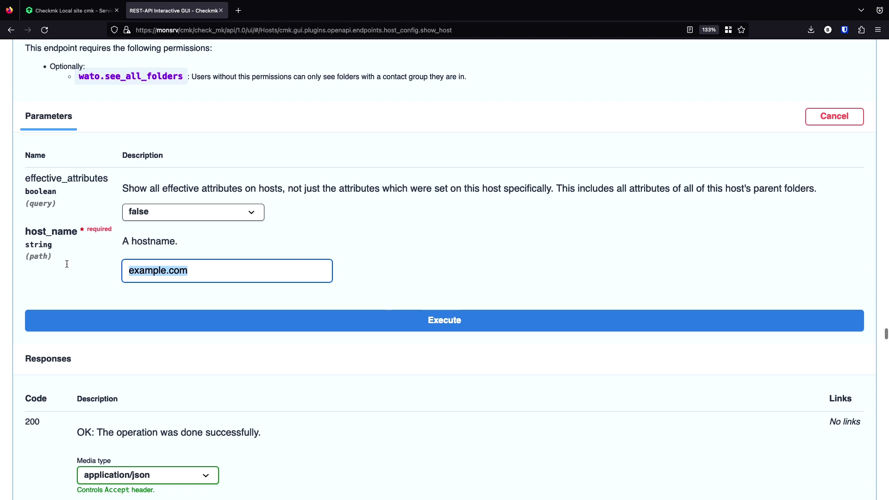
{"action": "type", "text": "testsrv"}
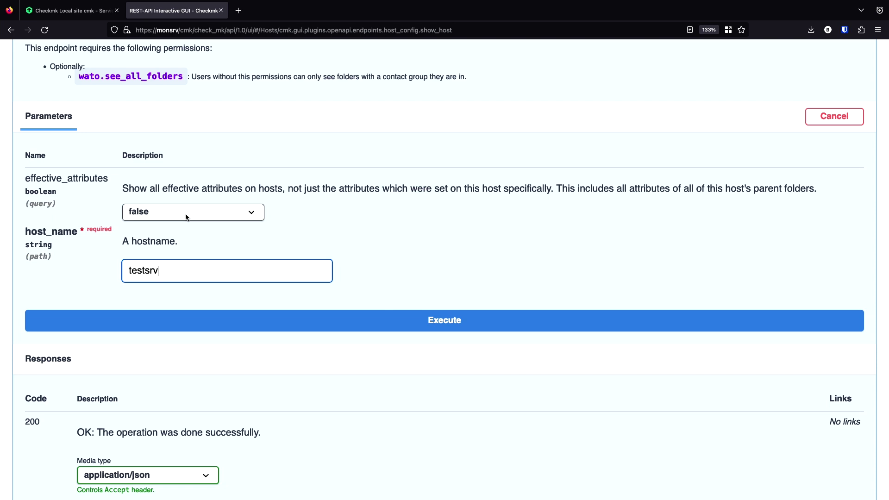
{"action": "scroll", "coordinate": [344, 234], "scroll_direction": "down", "scroll_amount": 1}
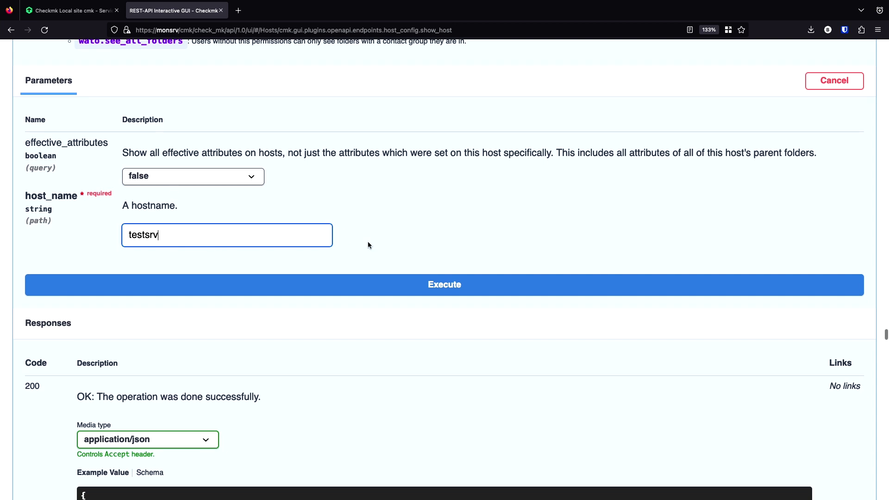
{"action": "left_click", "coordinate": [457, 289]}
{"action": "scroll", "coordinate": [440, 290], "scroll_direction": "down", "scroll_amount": 6}
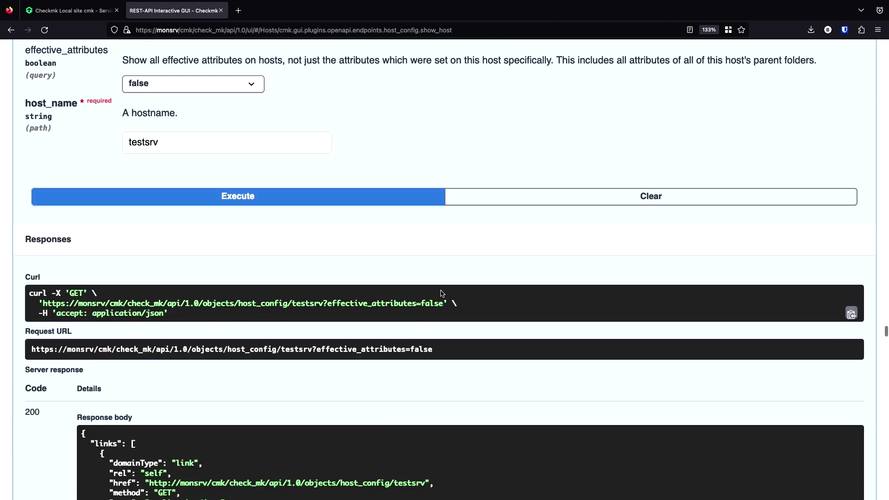
{"action": "scroll", "coordinate": [441, 293], "scroll_direction": "down", "scroll_amount": 3}
{"action": "scroll", "coordinate": [440, 293], "scroll_direction": "up", "scroll_amount": 2}
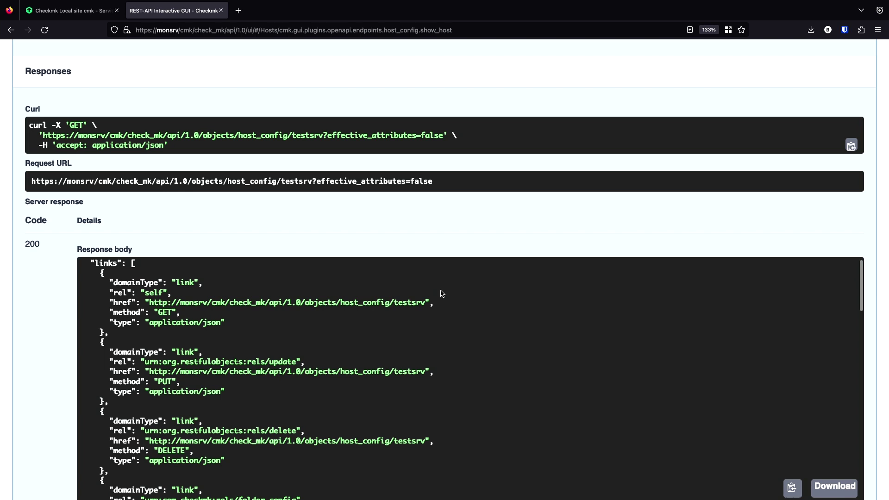
{"action": "scroll", "coordinate": [34, 373], "scroll_direction": "down", "scroll_amount": 3}
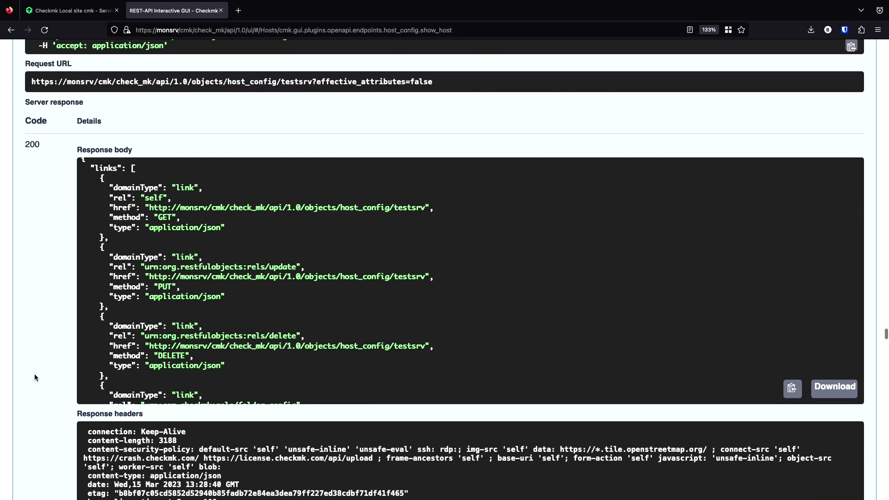
{"action": "scroll", "coordinate": [266, 308], "scroll_direction": "down", "scroll_amount": 6}
{"action": "scroll", "coordinate": [267, 308], "scroll_direction": "down", "scroll_amount": 10}
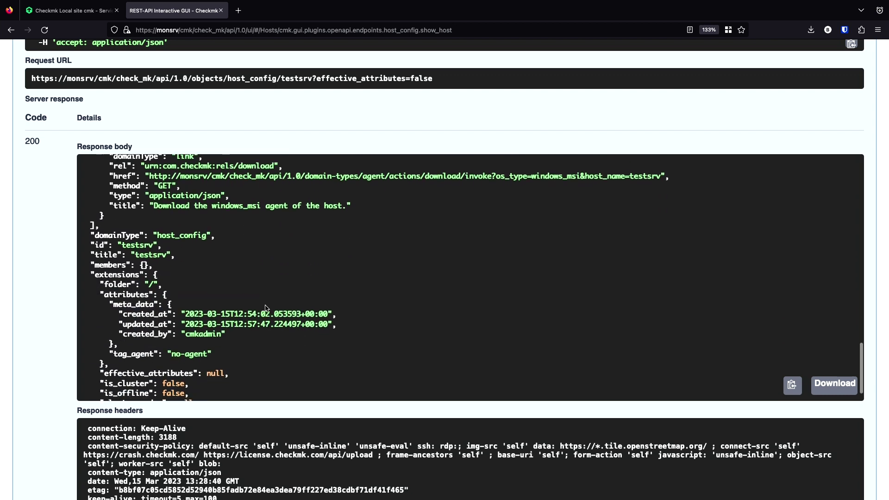
{"action": "scroll", "coordinate": [266, 308], "scroll_direction": "down", "scroll_amount": 3}
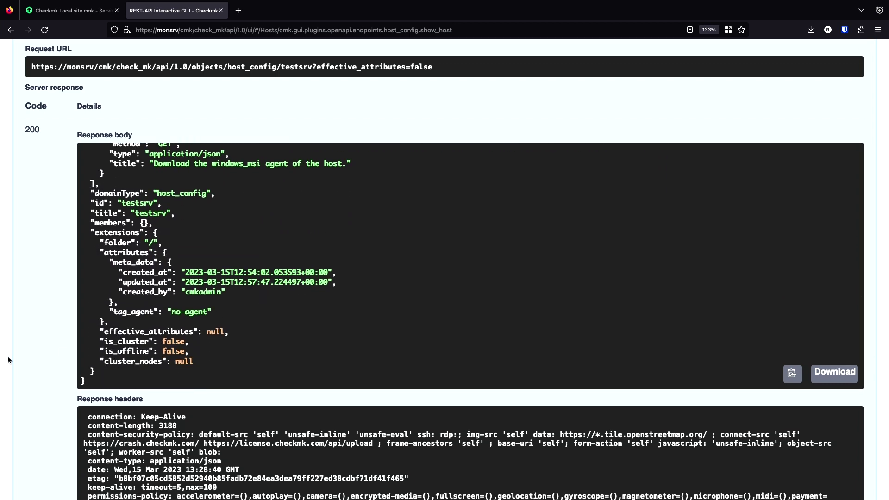
{"action": "scroll", "coordinate": [43, 377], "scroll_direction": "down", "scroll_amount": 3}
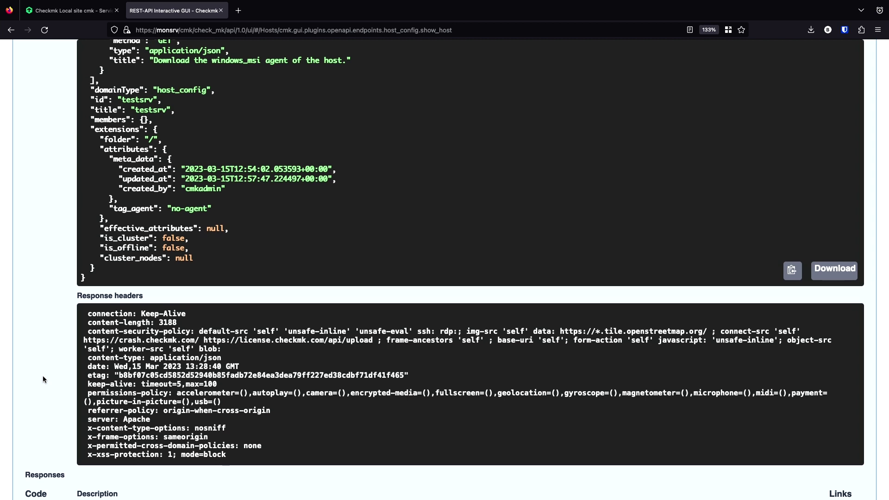
- Select the etag hash in testsrv's response headers and copy it via the context menu
{"action": "left_click_drag", "start_coordinate": [65, 298], "coordinate": [128, 297]}
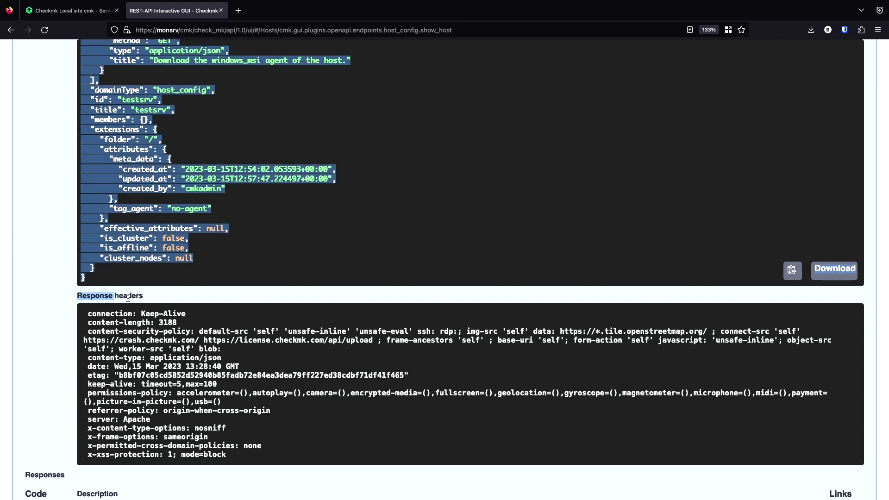
{"action": "left_click", "coordinate": [154, 301]}
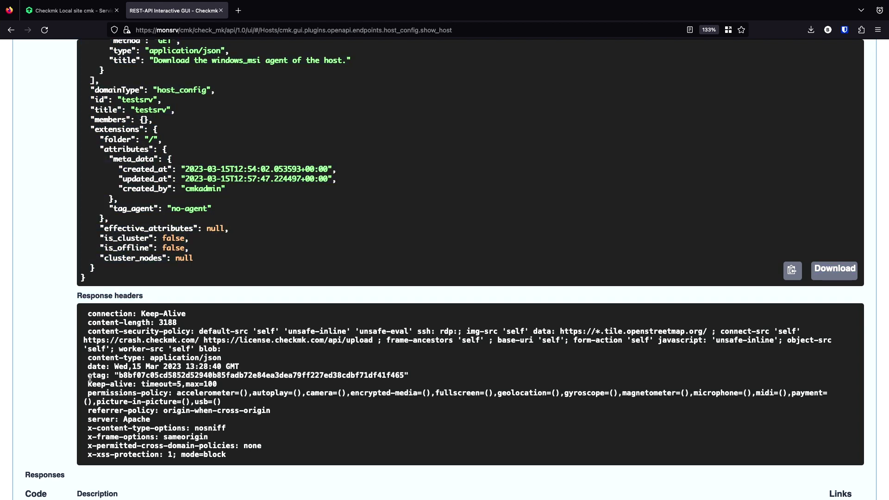
{"action": "left_click_drag", "start_coordinate": [87, 376], "coordinate": [106, 378]}
{"action": "left_click_drag", "start_coordinate": [119, 376], "coordinate": [407, 377]}
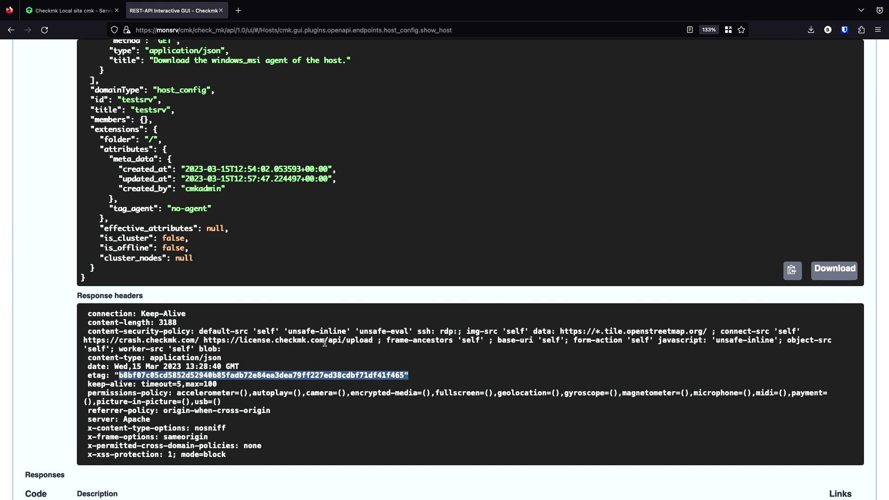
{"action": "right_click", "coordinate": [249, 376]}
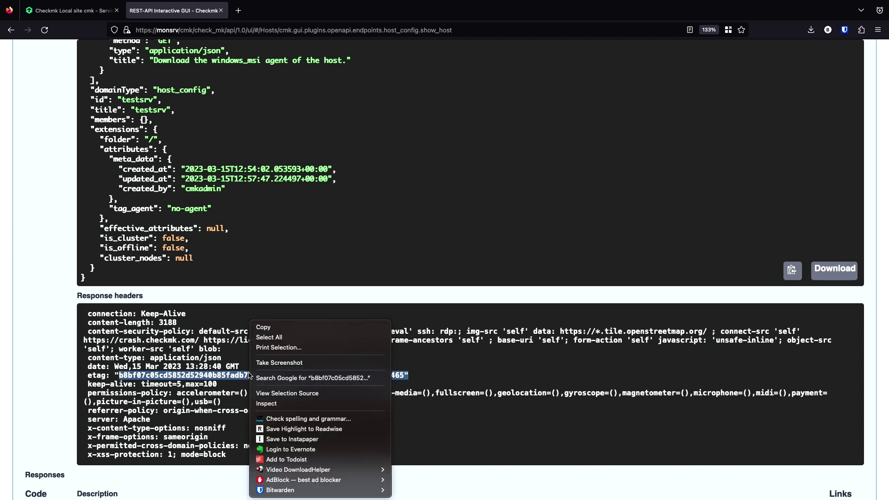
{"action": "left_click", "coordinate": [291, 328]}
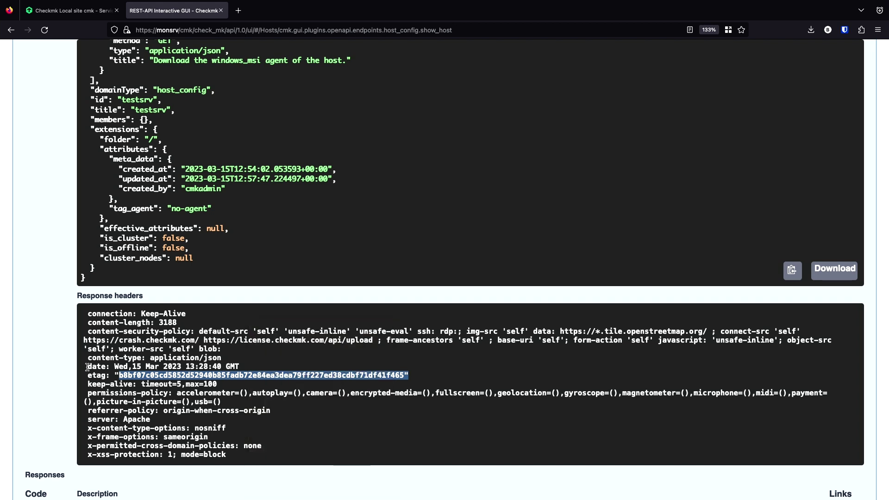
{"action": "scroll", "coordinate": [88, 367], "scroll_direction": "up", "scroll_amount": 10}
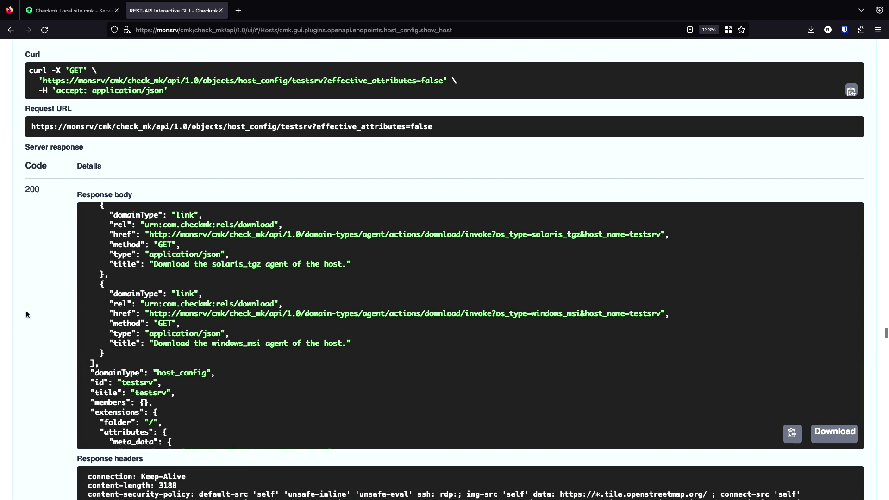
- Collapse GET /objects/host_config/{host_name} and expand PUT Update a host instead
{"action": "scroll", "coordinate": [26, 310], "scroll_direction": "up", "scroll_amount": 10}
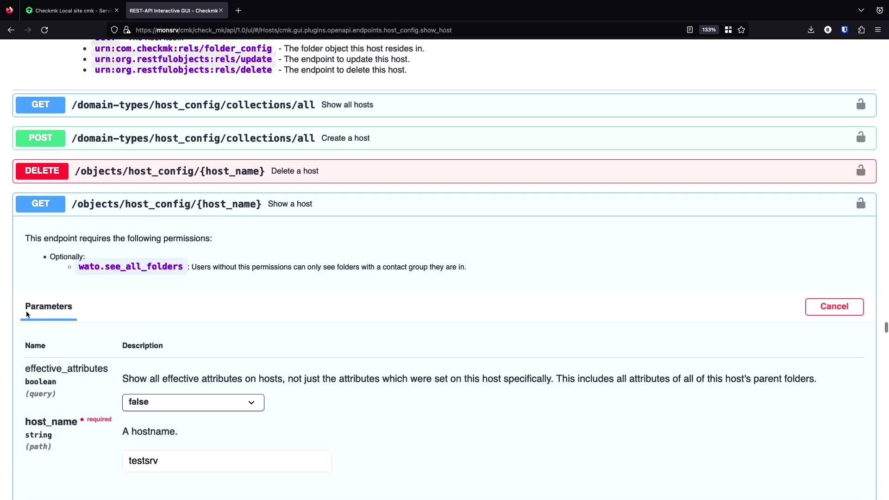
{"action": "left_click", "coordinate": [233, 207]}
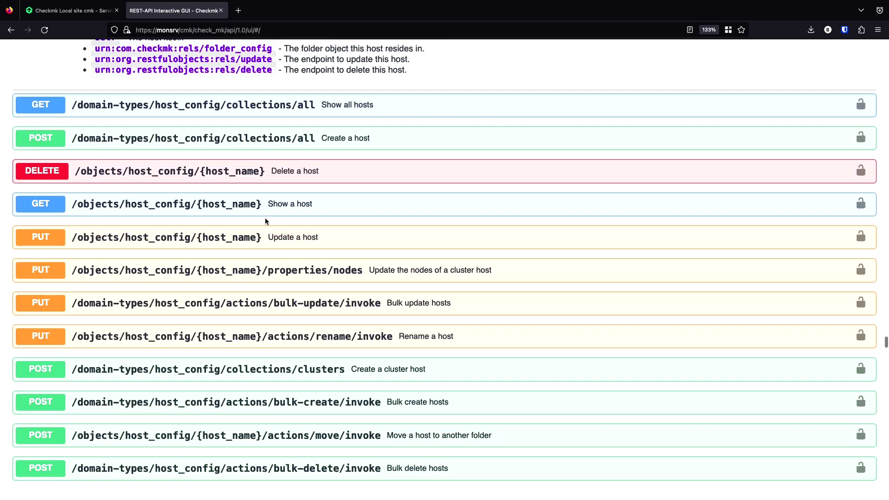
{"action": "scroll", "coordinate": [277, 265], "scroll_direction": "down", "scroll_amount": 3}
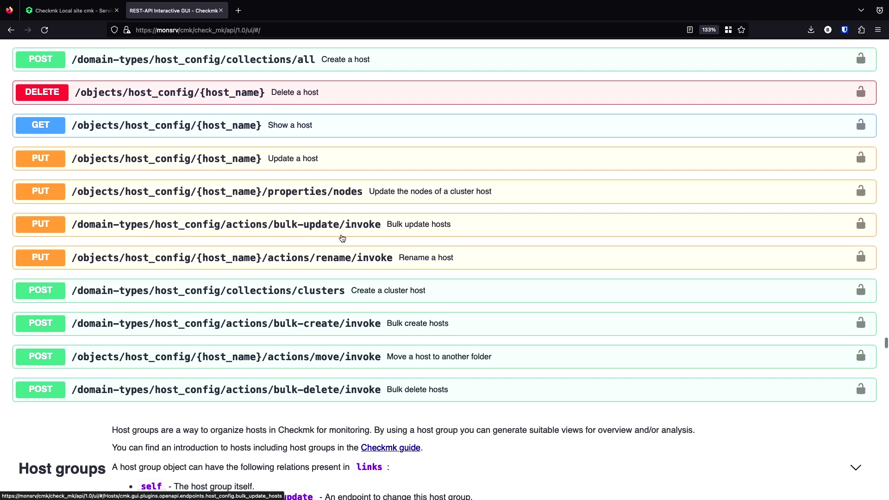
{"action": "scroll", "coordinate": [300, 225], "scroll_direction": "up", "scroll_amount": 1}
{"action": "scroll", "coordinate": [299, 225], "scroll_direction": "up", "scroll_amount": 2}
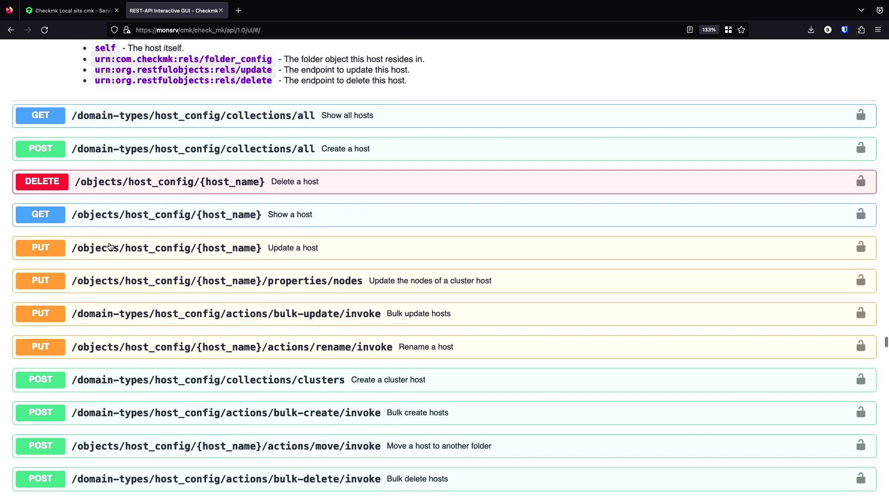
{"action": "left_click", "coordinate": [218, 251]}
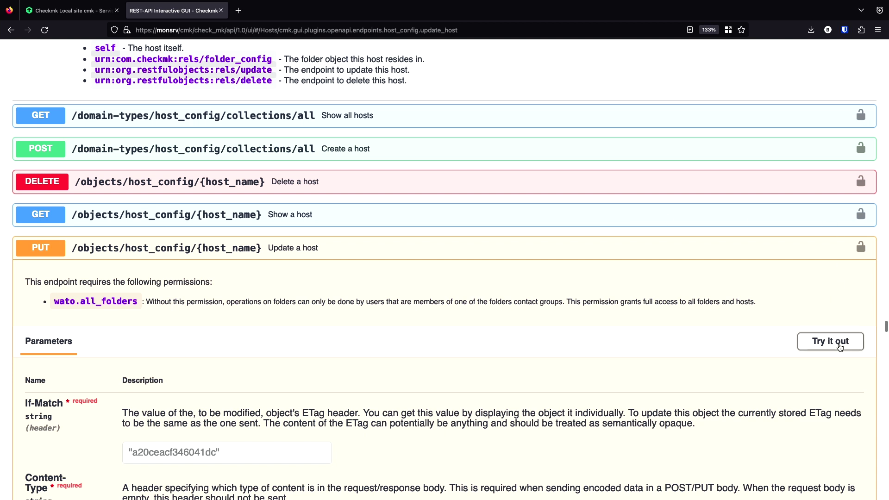
- Enable Try it out on Update a host and paste the copied etag into If-Match
{"action": "left_click", "coordinate": [838, 347]}
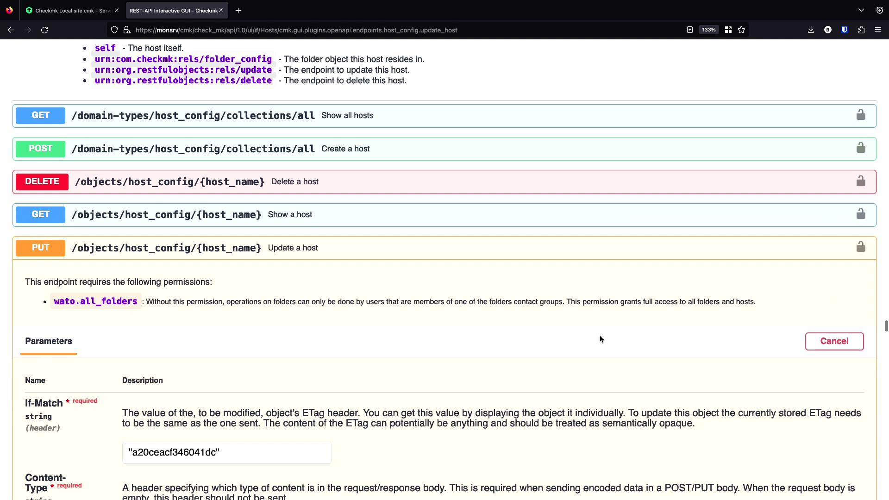
{"action": "scroll", "coordinate": [600, 340], "scroll_direction": "down", "scroll_amount": 3}
{"action": "scroll", "coordinate": [600, 335], "scroll_direction": "down", "scroll_amount": 1}
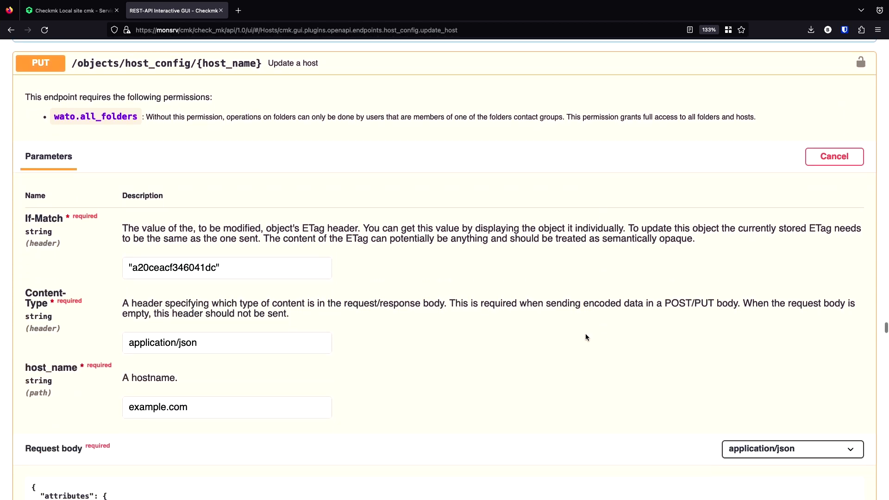
{"action": "left_click", "coordinate": [253, 269]}
{"action": "key", "text": "ctrl+a"}
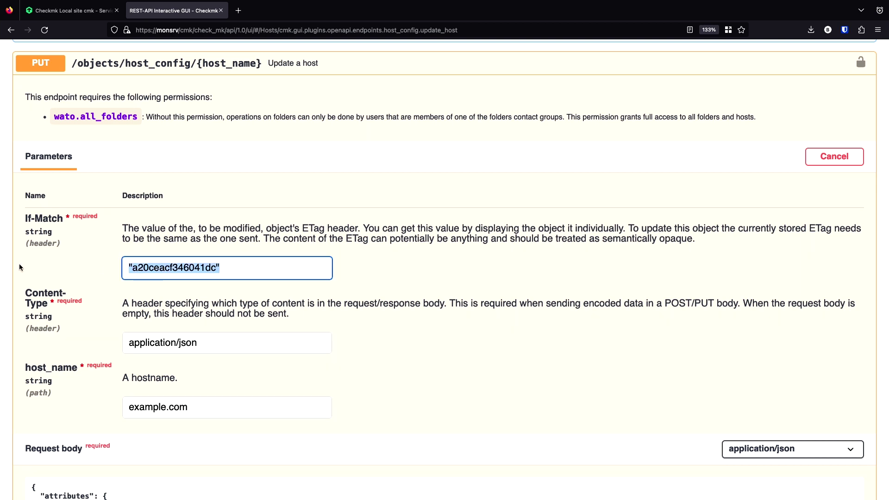
{"action": "key", "text": "ctrl+v"}
{"action": "key", "text": "Home"}
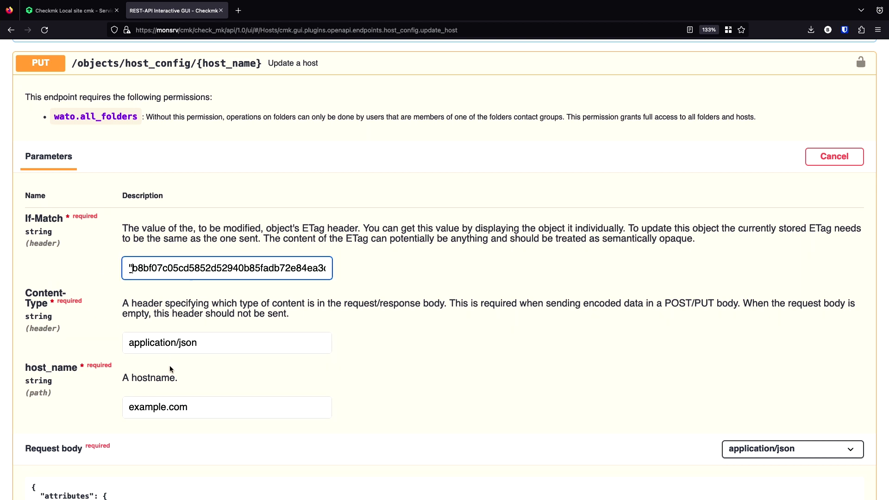
- Replace the example.com host_name with testsrv
{"action": "scroll", "coordinate": [170, 368], "scroll_direction": "down", "scroll_amount": 2}
{"action": "left_click", "coordinate": [221, 360]}
{"action": "key", "text": "ctrl+a"}
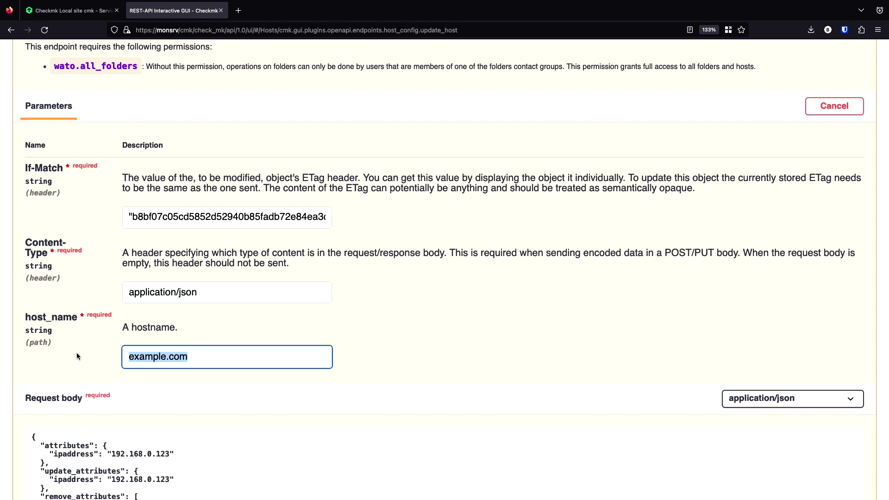
{"action": "type", "text": "testsrv"}
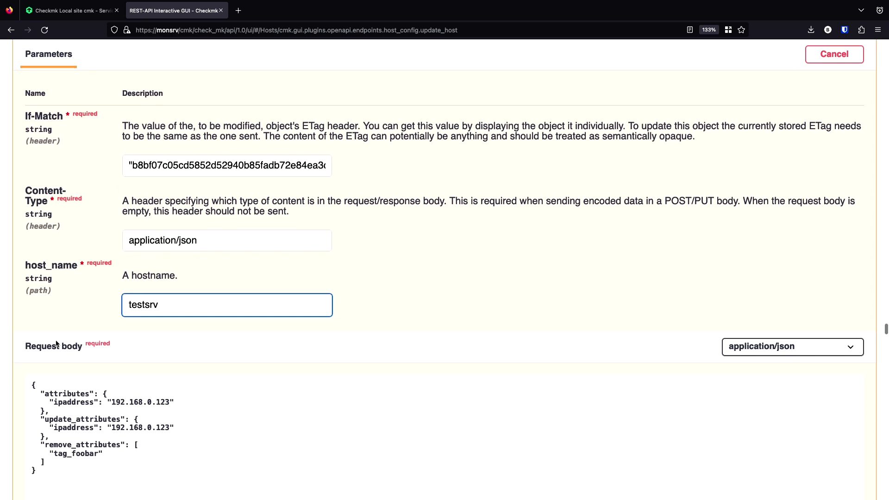
{"action": "scroll", "coordinate": [56, 343], "scroll_direction": "down", "scroll_amount": 4}
{"action": "scroll", "coordinate": [56, 344], "scroll_direction": "down", "scroll_amount": 1}
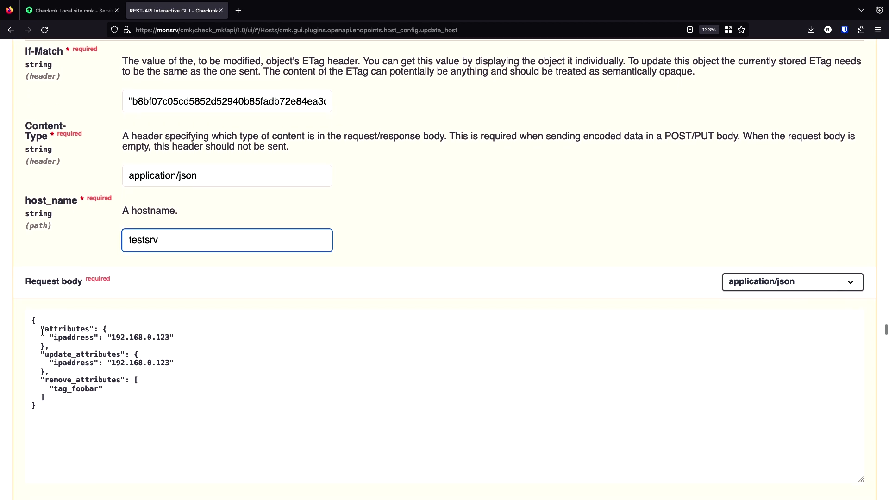
- Delete the update_attributes and remove_attributes blocks, keeping only attributes with ipaddress 192.168.0.123
{"action": "left_click", "coordinate": [41, 328]}
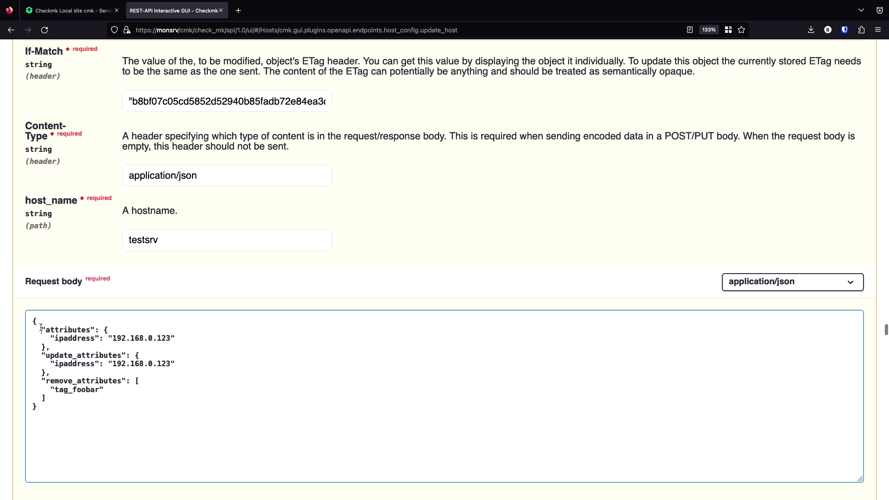
{"action": "left_click_drag", "start_coordinate": [50, 347], "coordinate": [40, 330]}
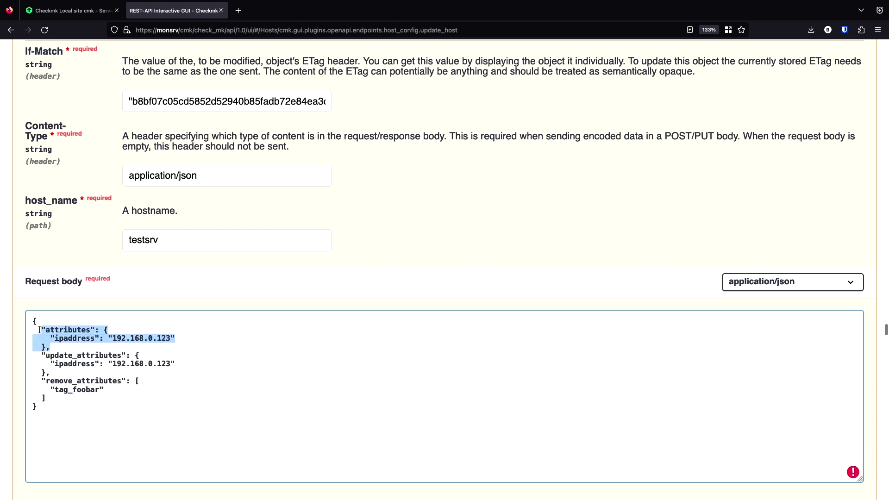
{"action": "left_click", "coordinate": [42, 354]}
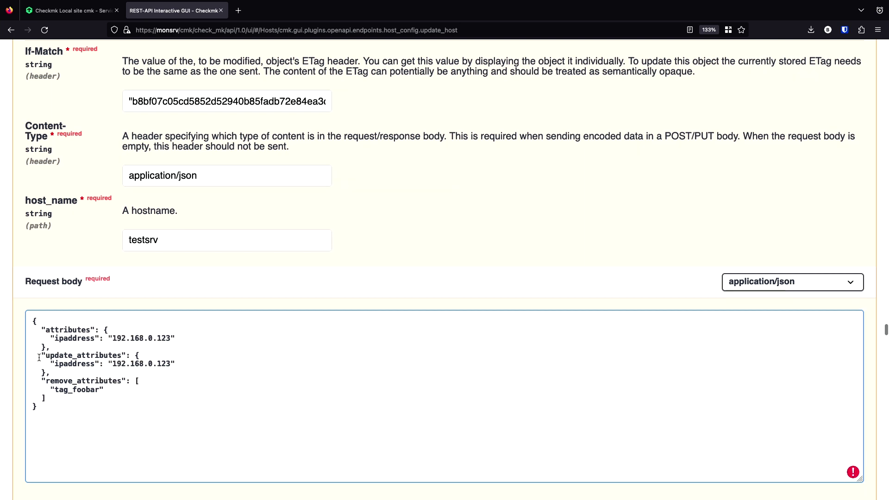
{"action": "left_click_drag", "start_coordinate": [41, 354], "coordinate": [57, 374]}
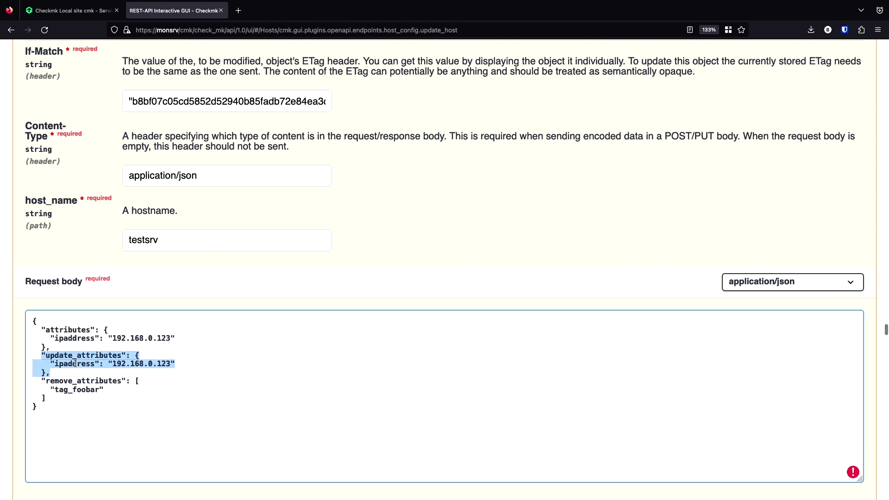
{"action": "left_click", "coordinate": [45, 399]}
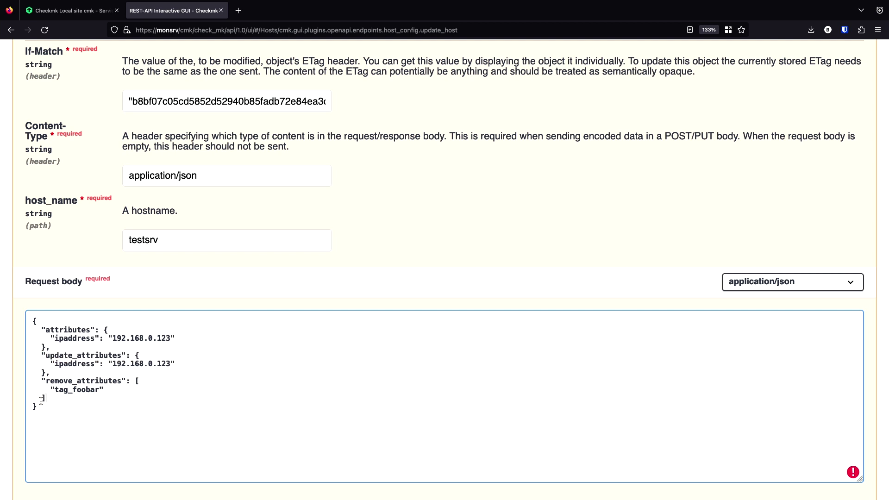
{"action": "left_click_drag", "start_coordinate": [53, 398], "coordinate": [28, 380]}
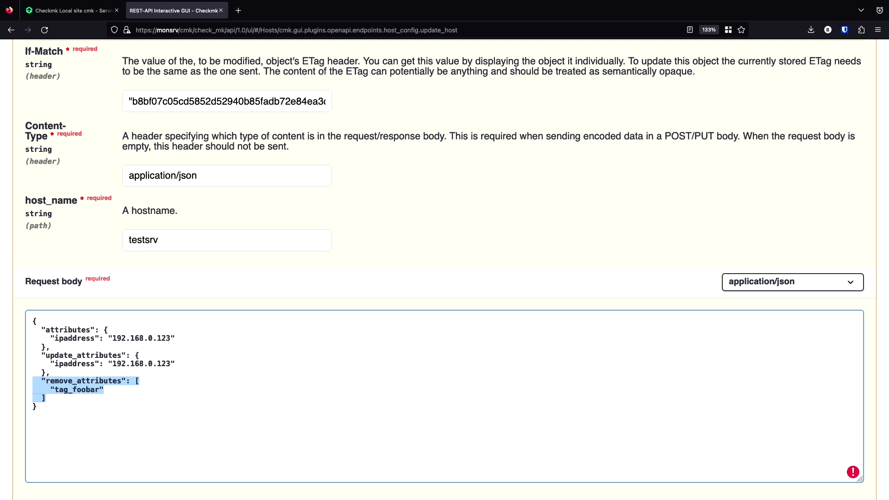
{"action": "key", "text": "BackSpace"}
{"action": "left_click_drag", "start_coordinate": [56, 375], "coordinate": [20, 356]}
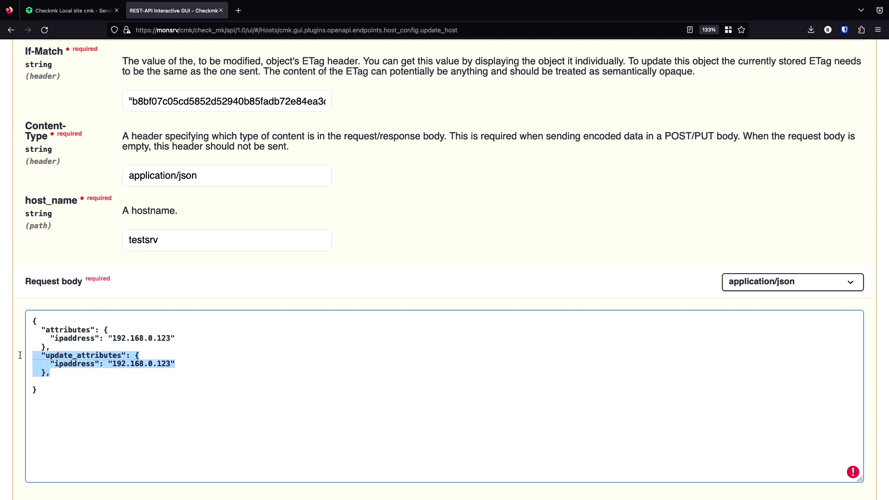
{"action": "key", "text": "BackSpace"}
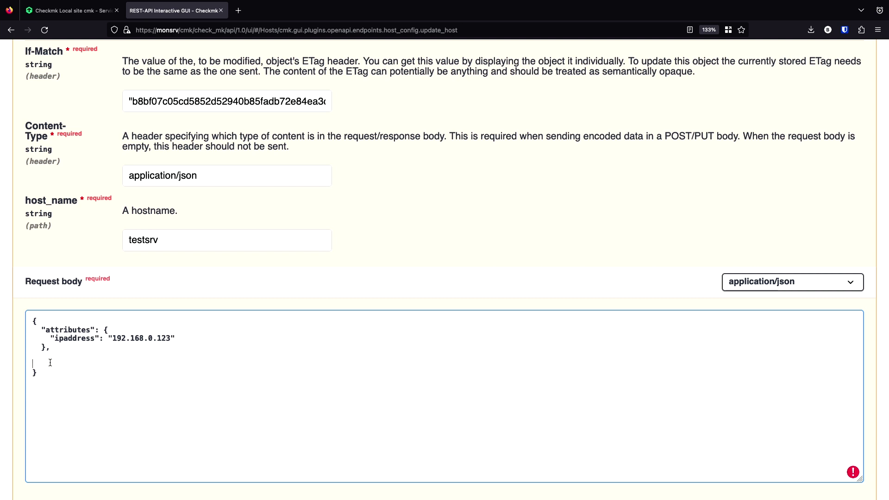
{"action": "key", "text": "BackSpace"}
{"action": "key", "text": "BackSpace"}
- Reopen Show a host and inspect testsrv's response attributes, including tag_agent "no-agent"
{"action": "scroll", "coordinate": [111, 217], "scroll_direction": "up", "scroll_amount": 8}
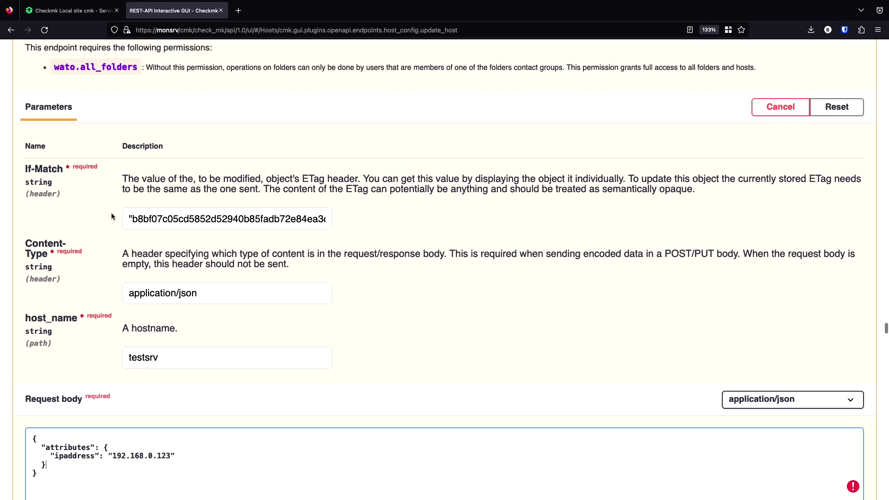
{"action": "scroll", "coordinate": [112, 216], "scroll_direction": "up", "scroll_amount": 1}
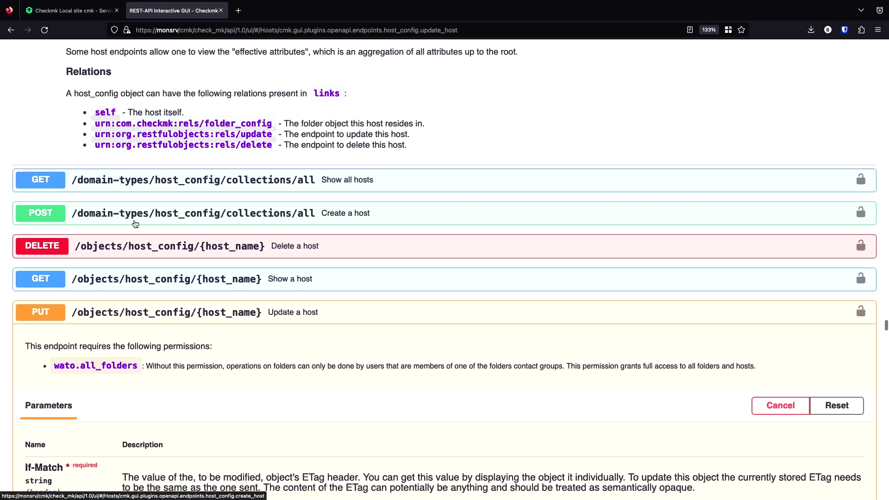
{"action": "left_click", "coordinate": [195, 287]}
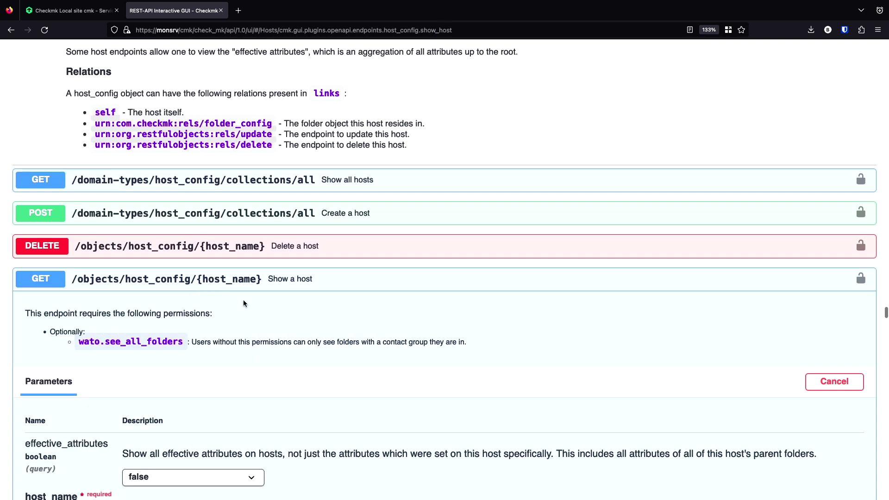
{"action": "scroll", "coordinate": [246, 305], "scroll_direction": "down", "scroll_amount": 6}
{"action": "scroll", "coordinate": [251, 314], "scroll_direction": "down", "scroll_amount": 6}
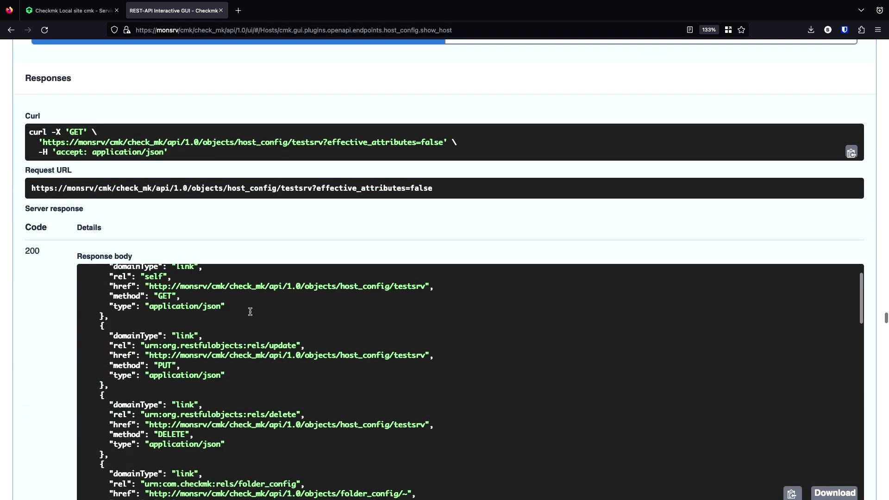
{"action": "scroll", "coordinate": [251, 312], "scroll_direction": "down", "scroll_amount": 5}
{"action": "scroll", "coordinate": [250, 312], "scroll_direction": "down", "scroll_amount": 10}
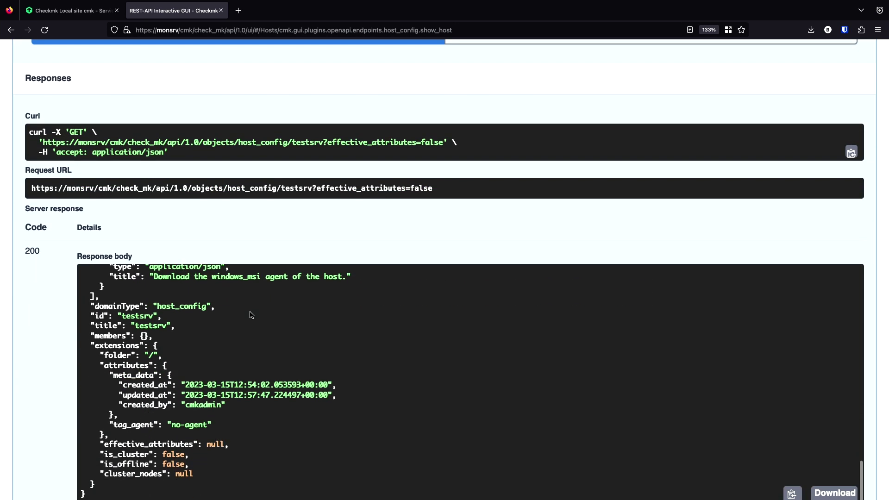
{"action": "scroll", "coordinate": [48, 370], "scroll_direction": "down", "scroll_amount": 2}
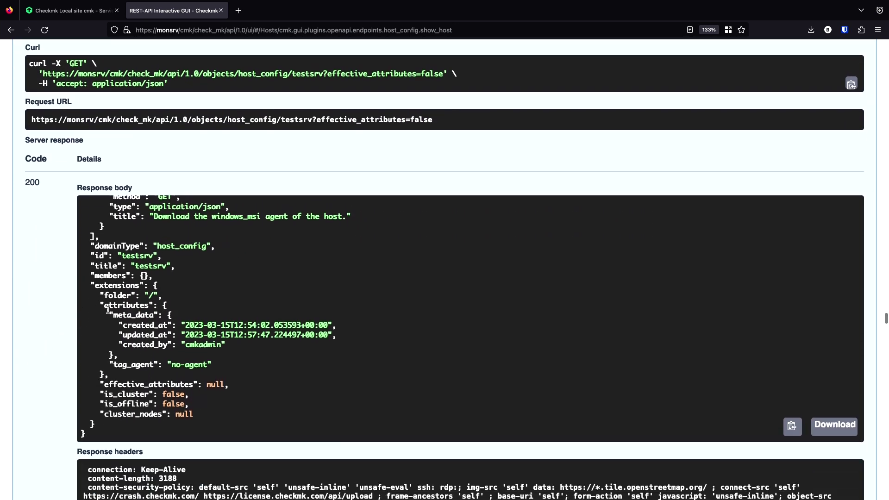
{"action": "left_click_drag", "start_coordinate": [108, 366], "coordinate": [224, 365]}
{"action": "left_click", "coordinate": [218, 367]}
{"action": "scroll", "coordinate": [221, 314], "scroll_direction": "up", "scroll_amount": 2}
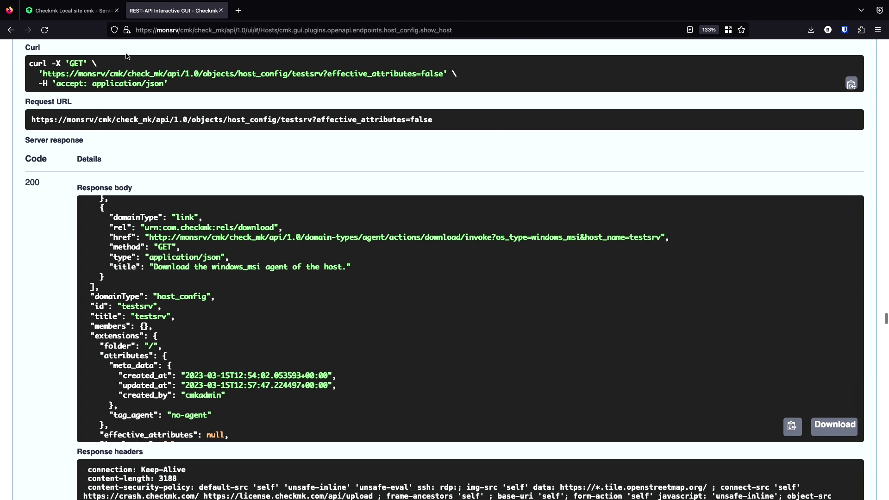
- Add the label server:yes to host pve under its Custom attributes
{"action": "left_click", "coordinate": [91, 14]}
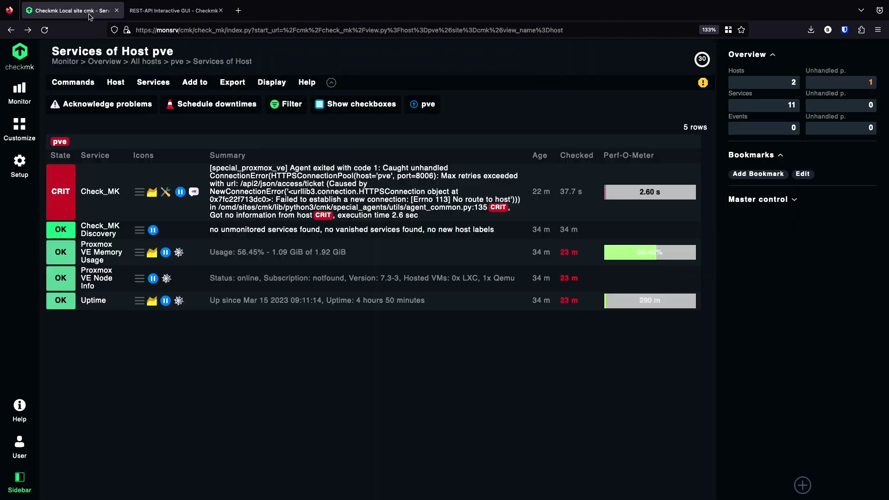
{"action": "left_click", "coordinate": [27, 169]}
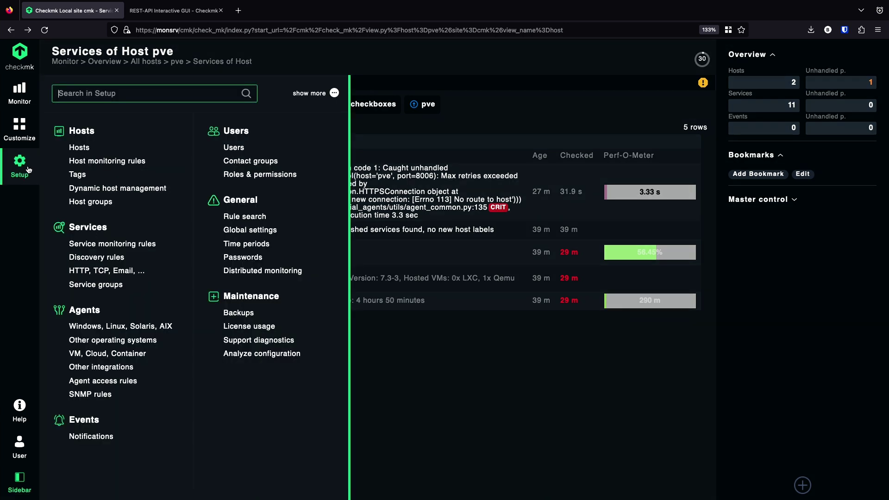
{"action": "left_click", "coordinate": [79, 147]}
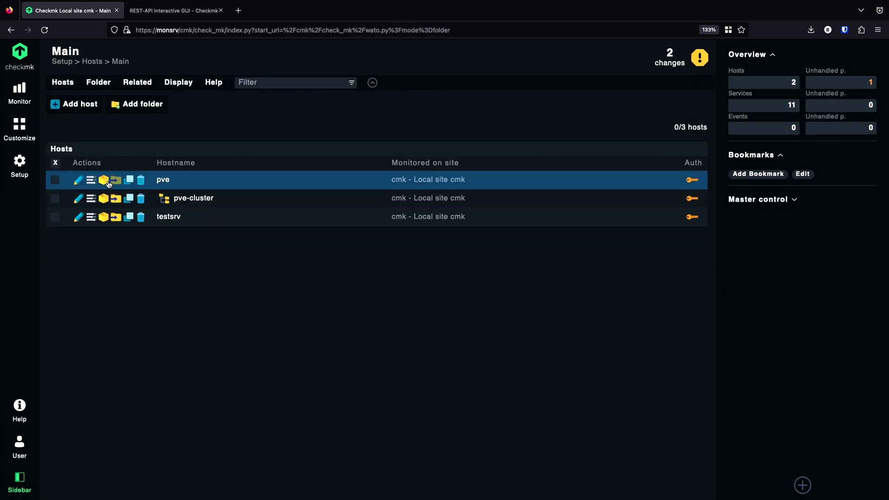
{"action": "left_click", "coordinate": [79, 181]}
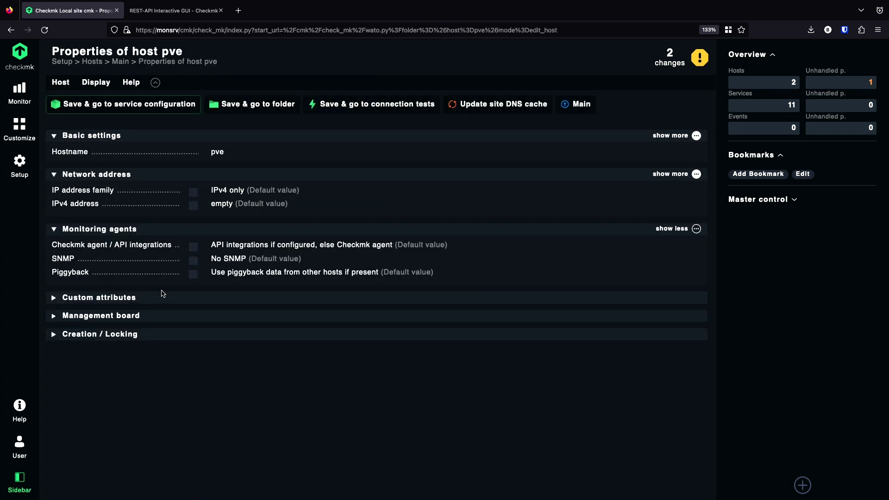
{"action": "left_click", "coordinate": [111, 301]}
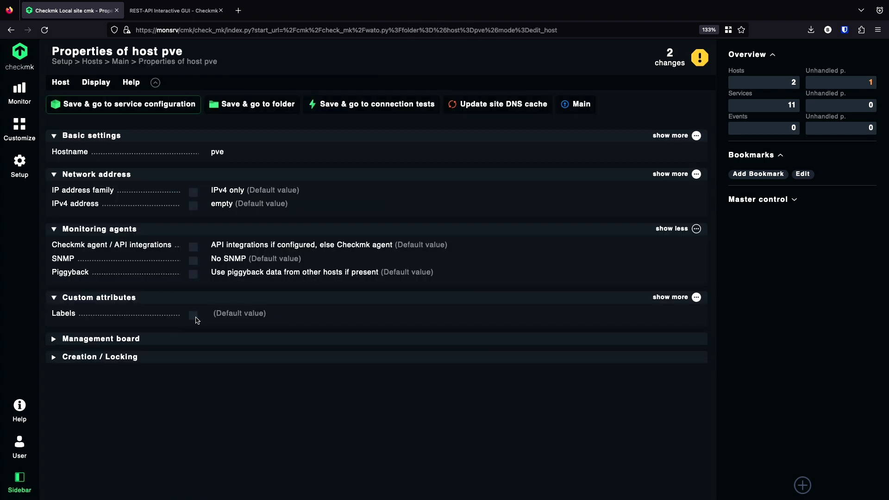
{"action": "left_click", "coordinate": [193, 316]}
{"action": "left_click", "coordinate": [258, 317]}
{"action": "type", "text": "s"}
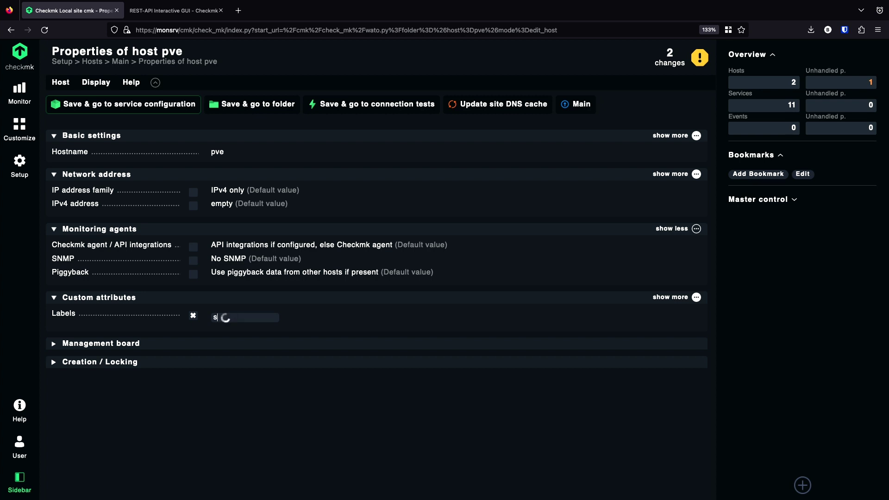
{"action": "type", "text": "erver:yes"}
{"action": "key", "text": "Return"}
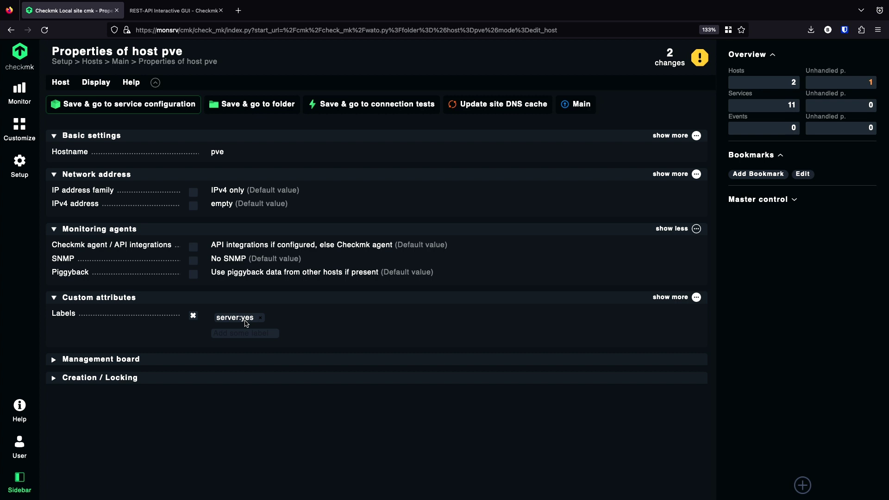
- Activate the pending changes on the site and go back to the REST API docs
{"action": "left_click", "coordinate": [674, 60]}
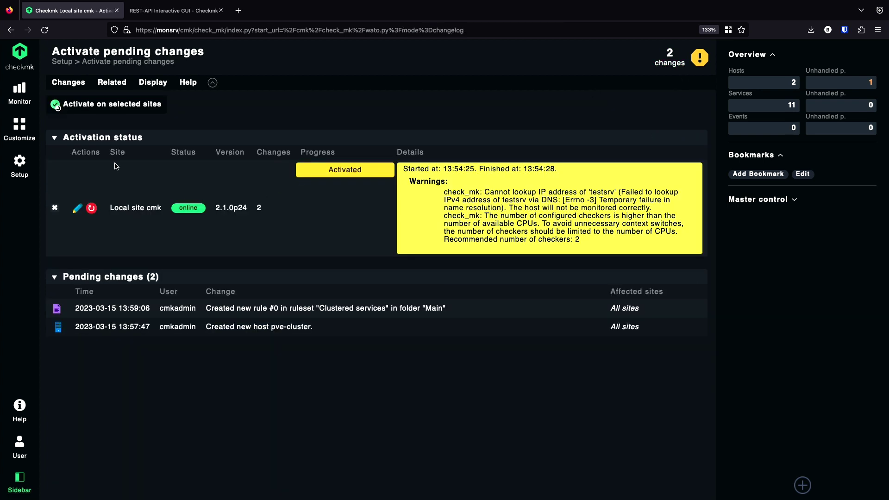
{"action": "left_click", "coordinate": [90, 108]}
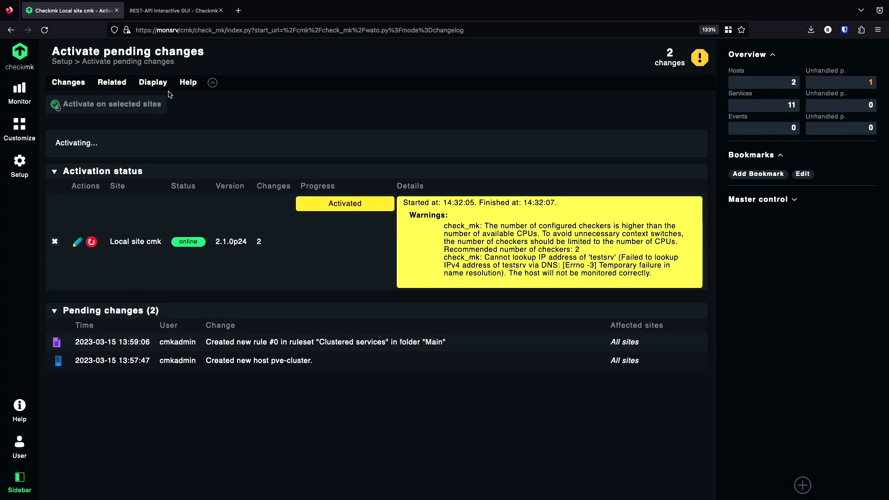
{"action": "left_click", "coordinate": [175, 10]}
- Change the Show a host request's host name to pve and run it
{"action": "scroll", "coordinate": [87, 173], "scroll_direction": "up", "scroll_amount": 15}
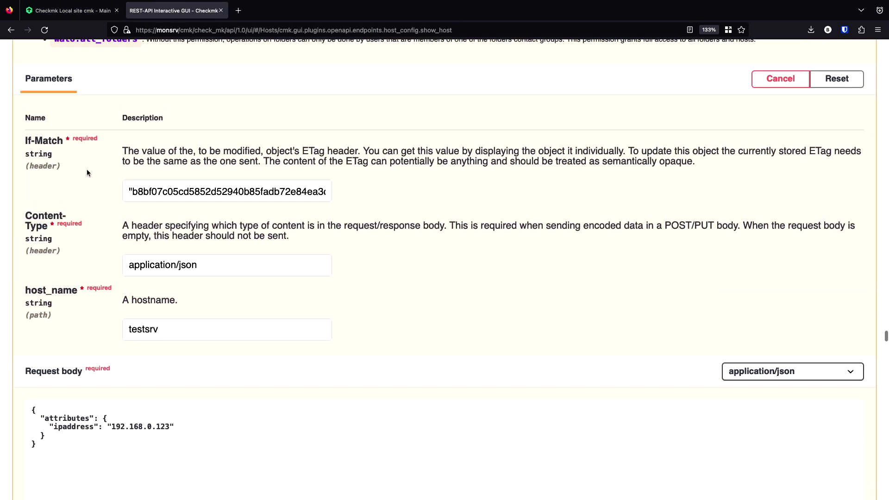
{"action": "scroll", "coordinate": [87, 172], "scroll_direction": "up", "scroll_amount": 15}
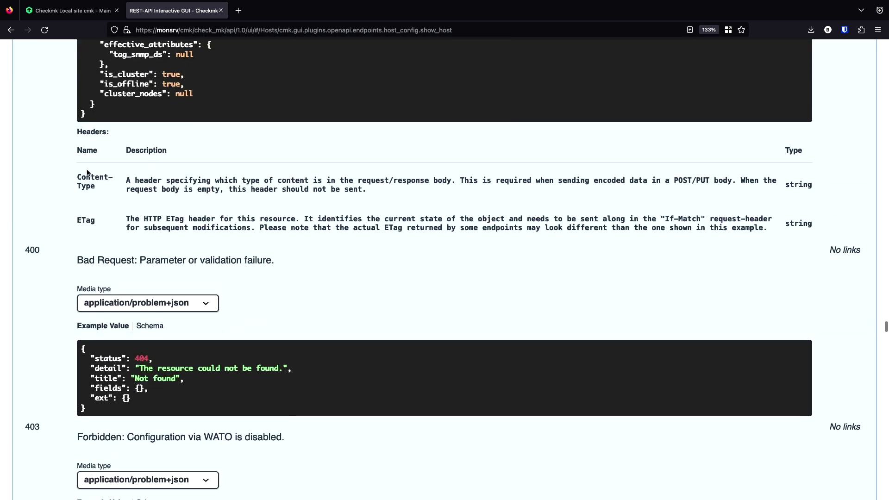
{"action": "scroll", "coordinate": [69, 171], "scroll_direction": "up", "scroll_amount": 15}
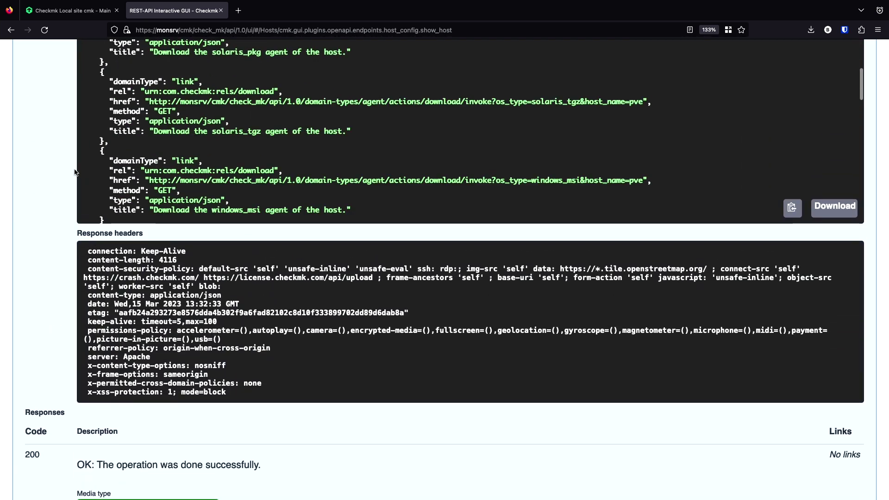
{"action": "left_click_drag", "start_coordinate": [180, 221], "coordinate": [68, 211]}
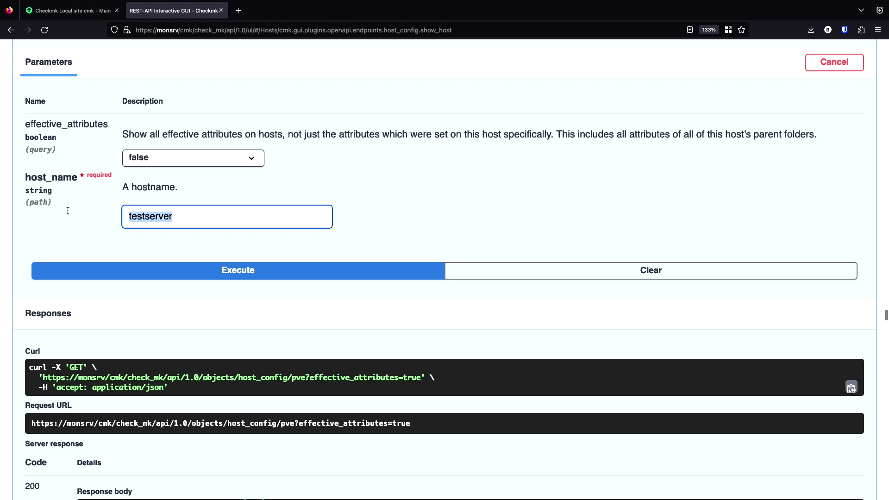
{"action": "type", "text": "pve"}
{"action": "left_click", "coordinate": [169, 267]}
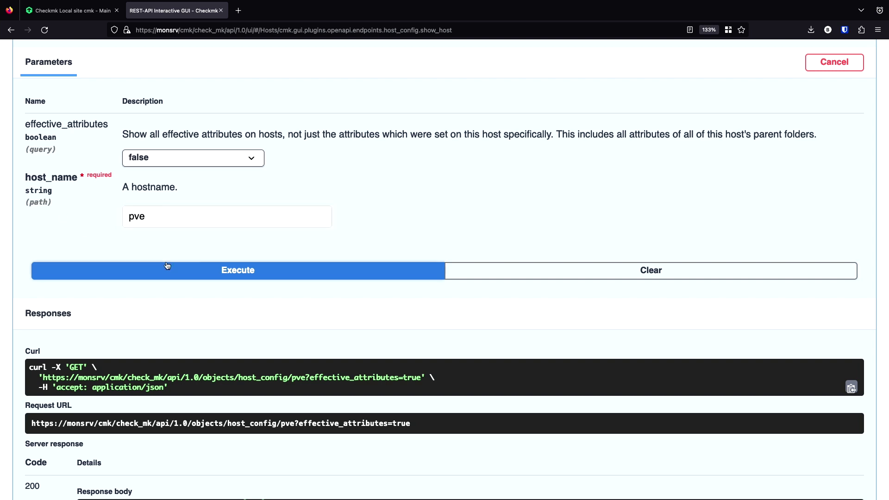
- Select and copy the labels block (server: yes) from pve's response body
{"action": "scroll", "coordinate": [84, 333], "scroll_direction": "down", "scroll_amount": 4}
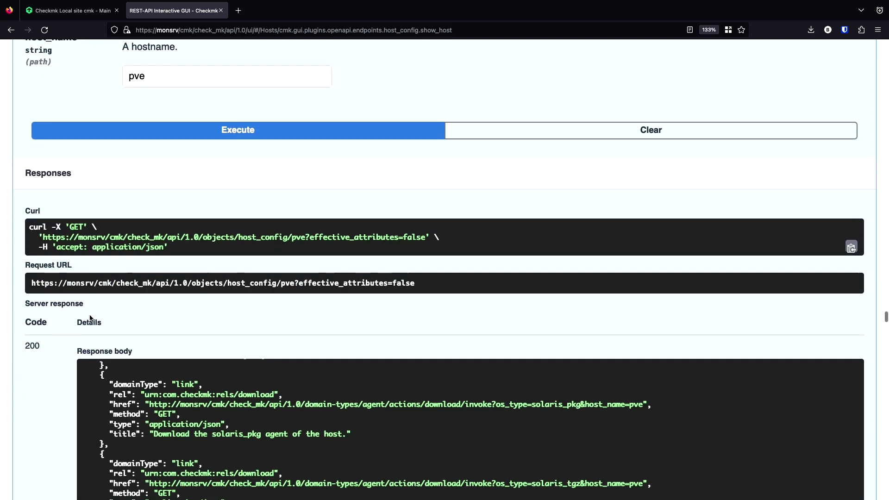
{"action": "scroll", "coordinate": [64, 398], "scroll_direction": "down", "scroll_amount": 4}
{"action": "scroll", "coordinate": [233, 331], "scroll_direction": "down", "scroll_amount": 5}
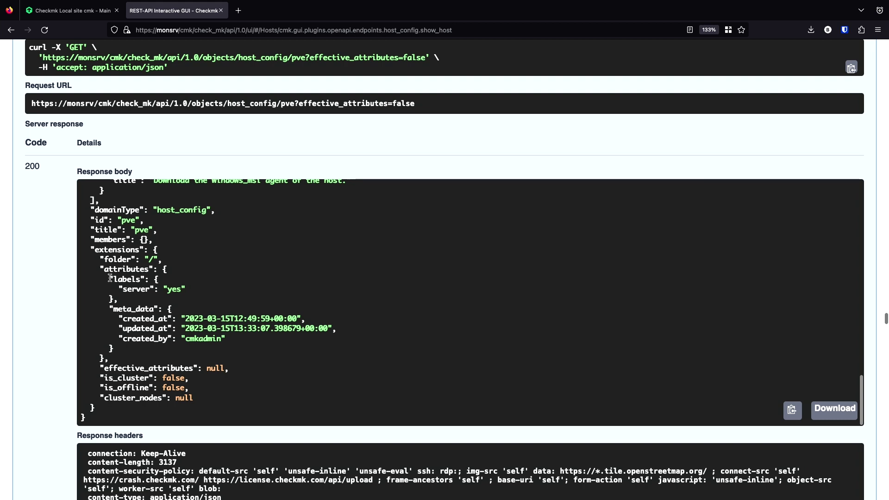
{"action": "left_click_drag", "start_coordinate": [109, 279], "coordinate": [134, 302]}
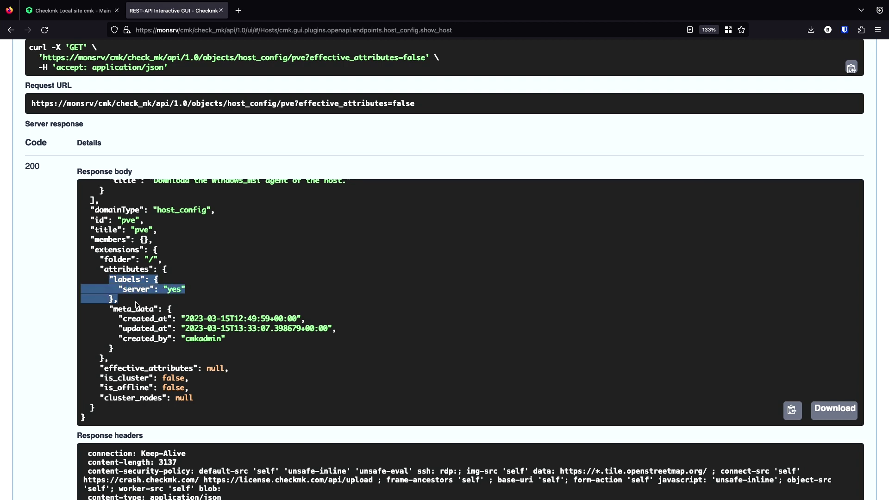
{"action": "right_click", "coordinate": [136, 279]}
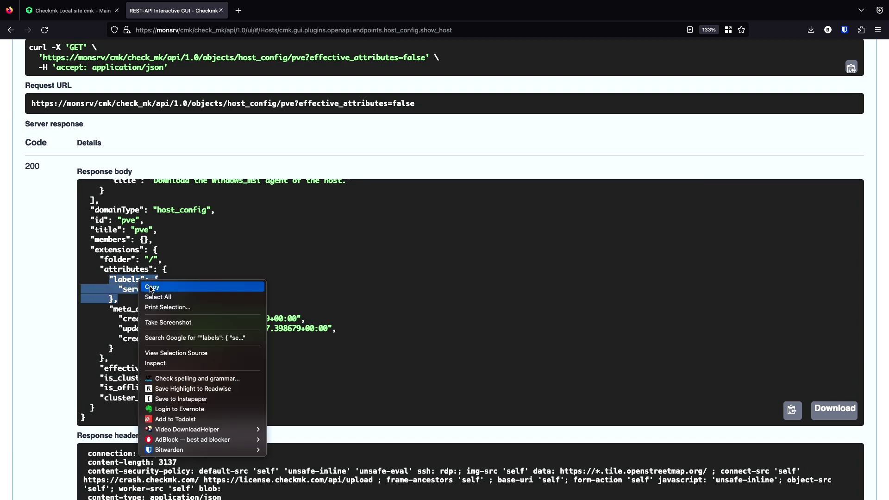
{"action": "left_click", "coordinate": [153, 287]}
- Paste the copied labels block into the testsrv update request body after ipaddress
{"action": "scroll", "coordinate": [51, 347], "scroll_direction": "down", "scroll_amount": 4}
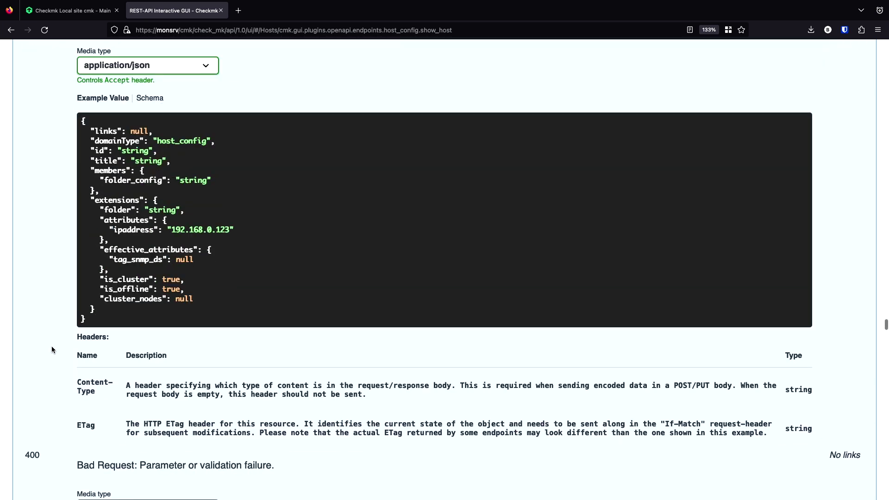
{"action": "scroll", "coordinate": [51, 346], "scroll_direction": "down", "scroll_amount": 20}
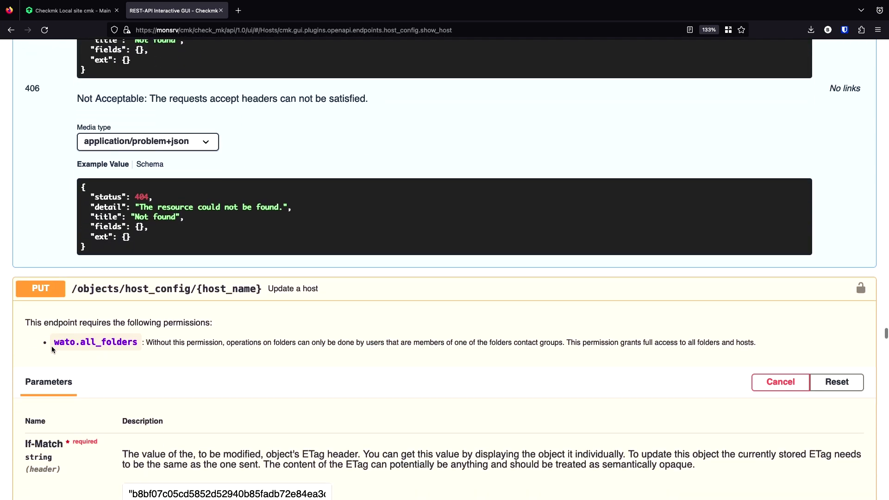
{"action": "scroll", "coordinate": [52, 346], "scroll_direction": "down", "scroll_amount": 10}
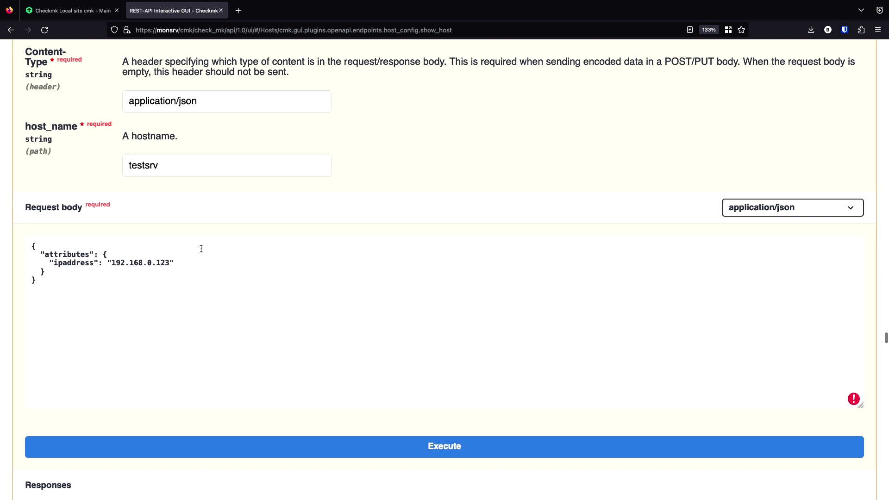
{"action": "left_click", "coordinate": [184, 263]}
{"action": "key", "text": "Return"}
{"action": "key", "text": "ctrl+v"}
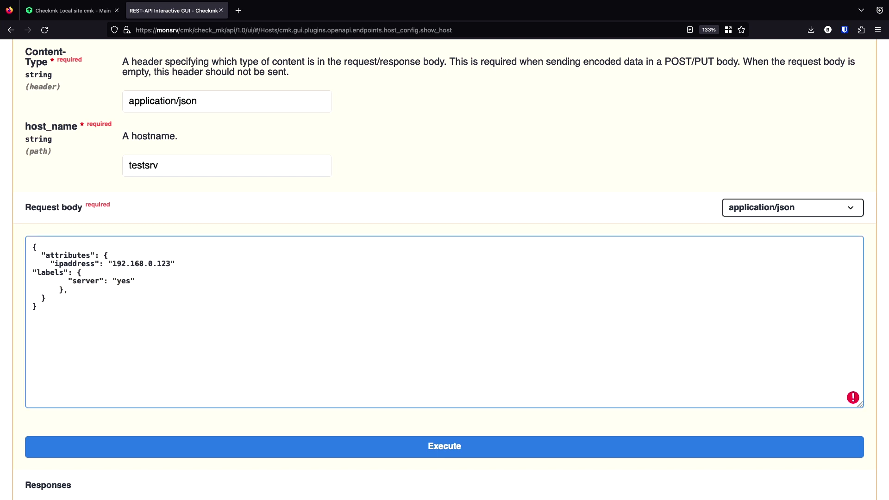
{"action": "key", "text": "Tab"}
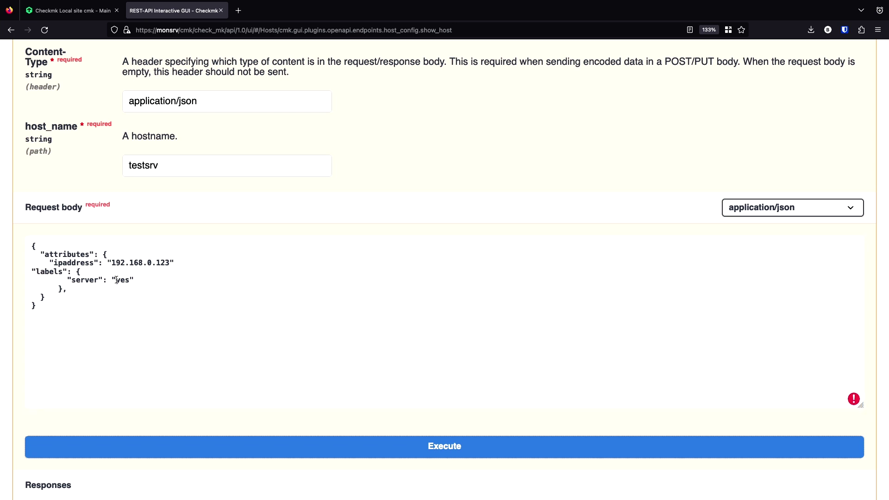
{"action": "key", "text": "Return"}
- Delete the ipaddress line so only the labels entry remains in the body
{"action": "left_click_drag", "start_coordinate": [176, 263], "coordinate": [29, 266]}
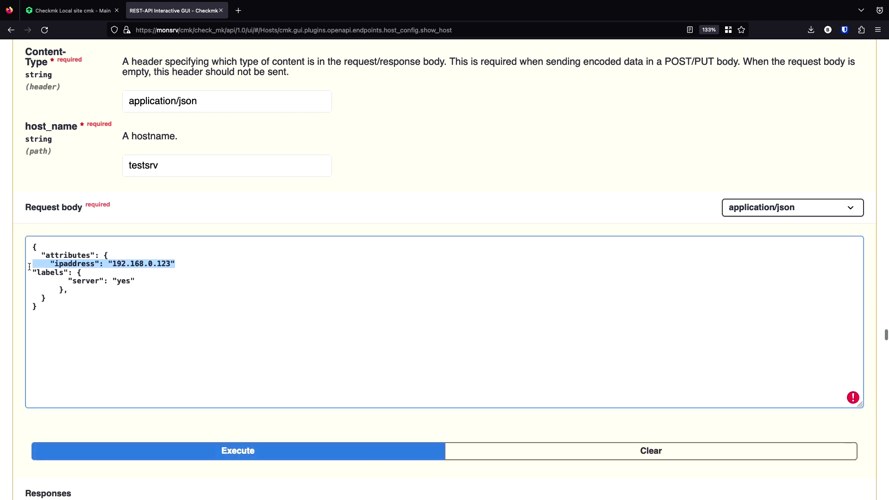
{"action": "key", "text": "BackSpace"}
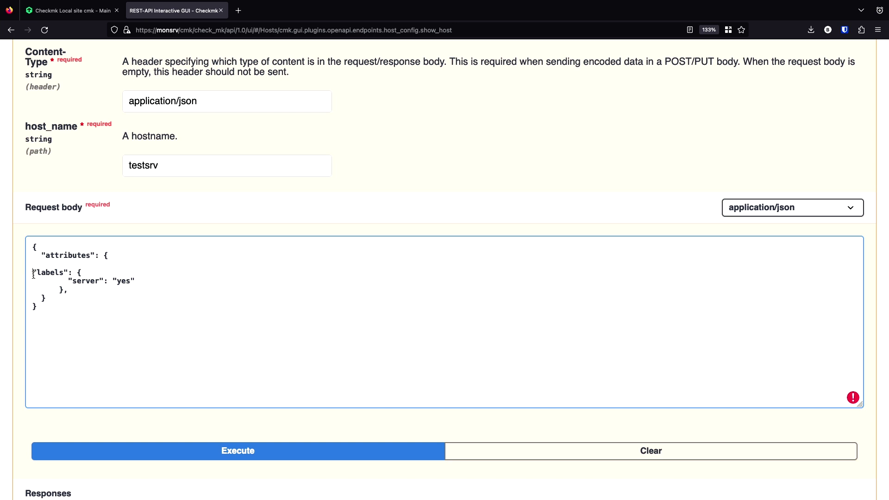
{"action": "key", "text": "BackSpace"}
{"action": "key", "text": "BackSpace"}
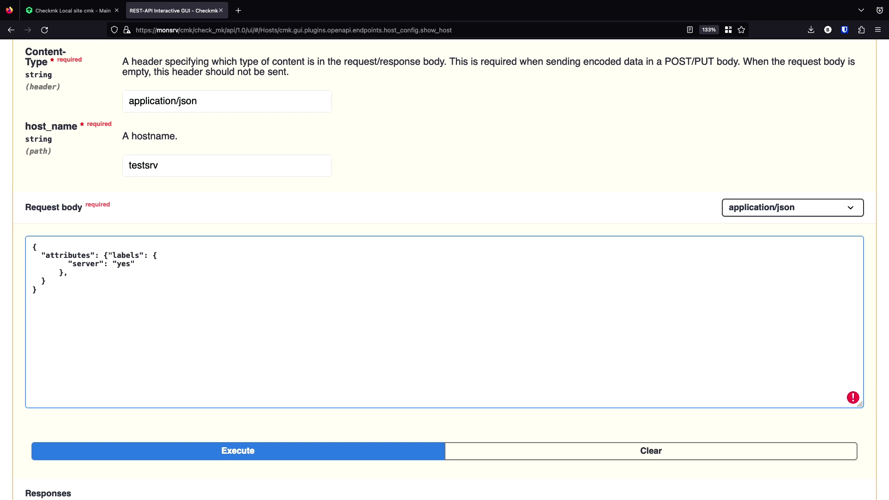
{"action": "key", "text": "Return"}
{"action": "key", "text": "Tab"}
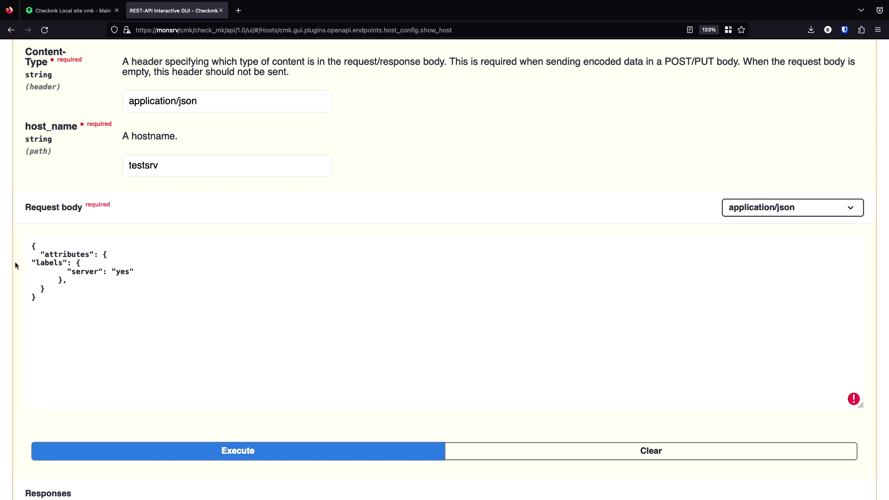
{"action": "left_click", "coordinate": [32, 263]}
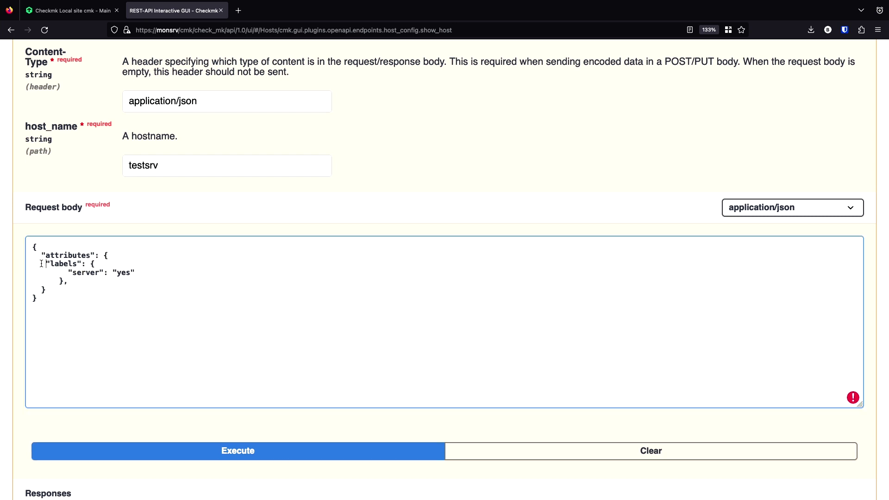
- Rename the label key server to testlabel, send the request, and fix the trailing comma
{"action": "double_click", "coordinate": [85, 272]}
{"action": "type", "text": "test"}
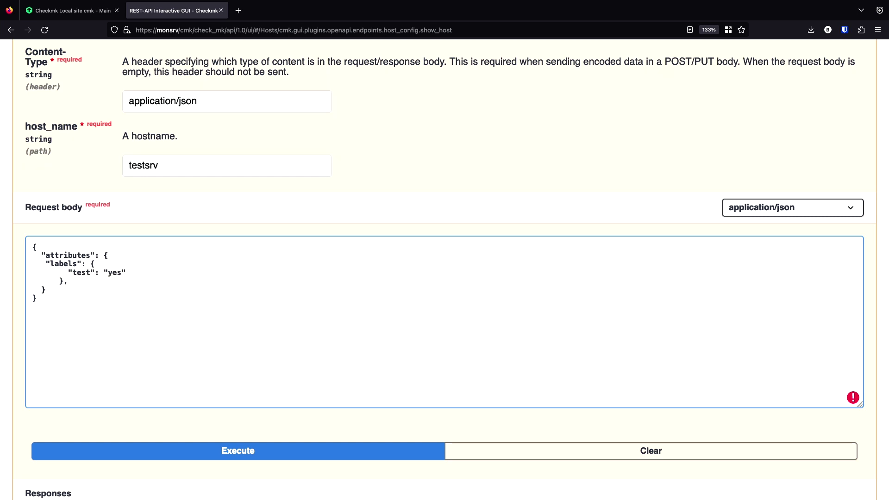
{"action": "type", "text": "label"}
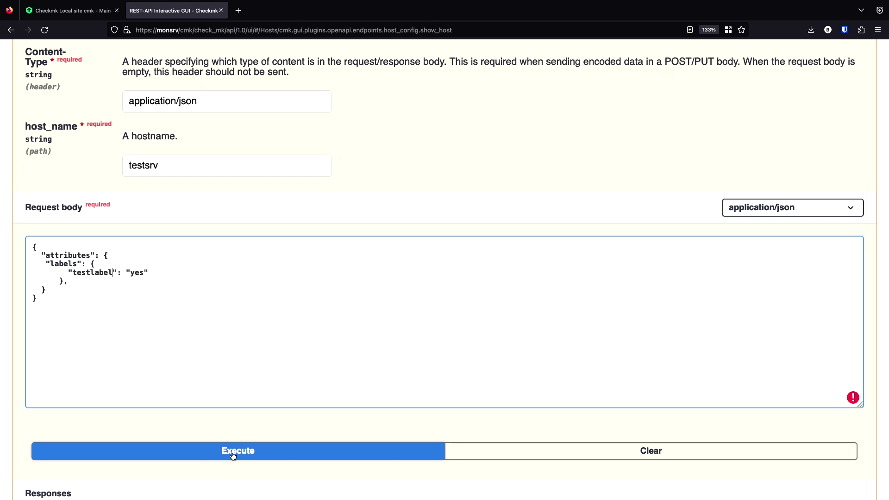
{"action": "left_click", "coordinate": [234, 451]}
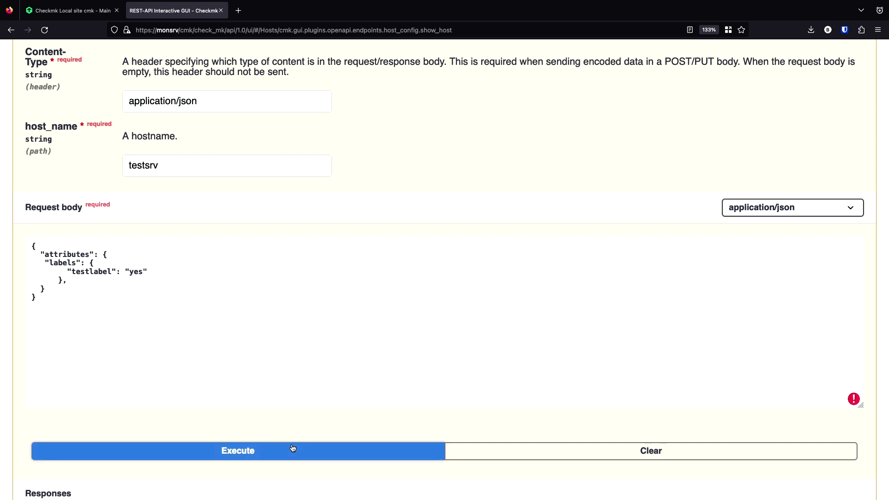
{"action": "left_click", "coordinate": [69, 282]}
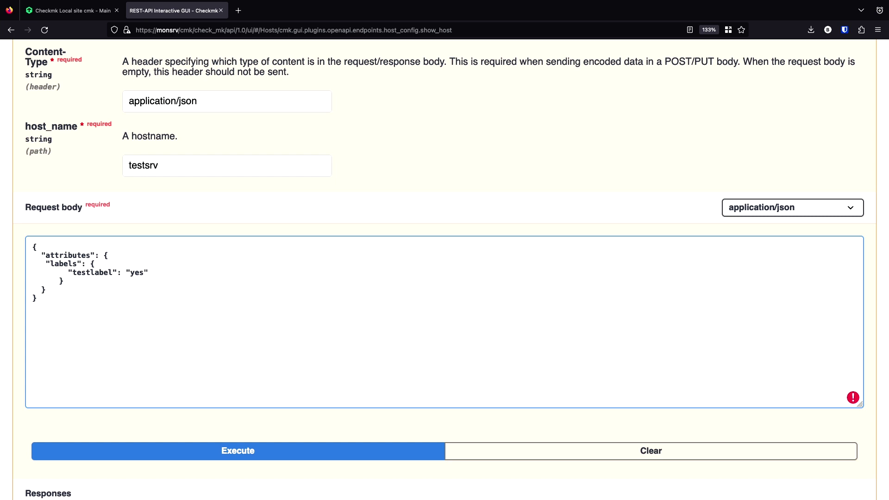
- Resend the corrected testsrv update, confirm response code 200, and return to the hosts list
{"action": "left_click", "coordinate": [212, 453]}
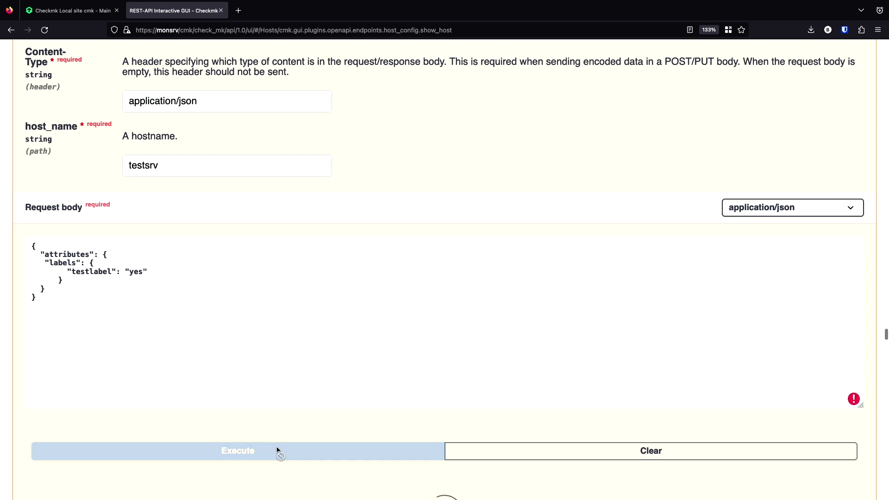
{"action": "scroll", "coordinate": [322, 368], "scroll_direction": "down", "scroll_amount": 10}
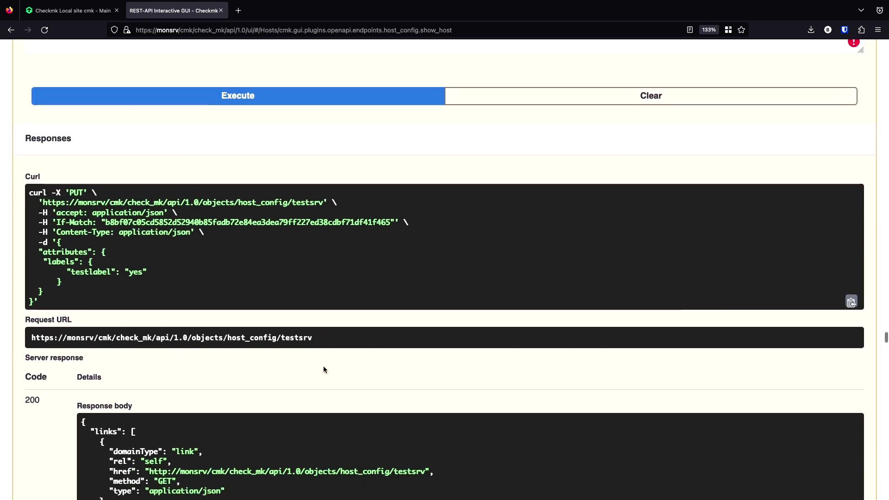
{"action": "scroll", "coordinate": [324, 369], "scroll_direction": "down", "scroll_amount": 1}
{"action": "scroll", "coordinate": [324, 370], "scroll_direction": "up", "scroll_amount": 2}
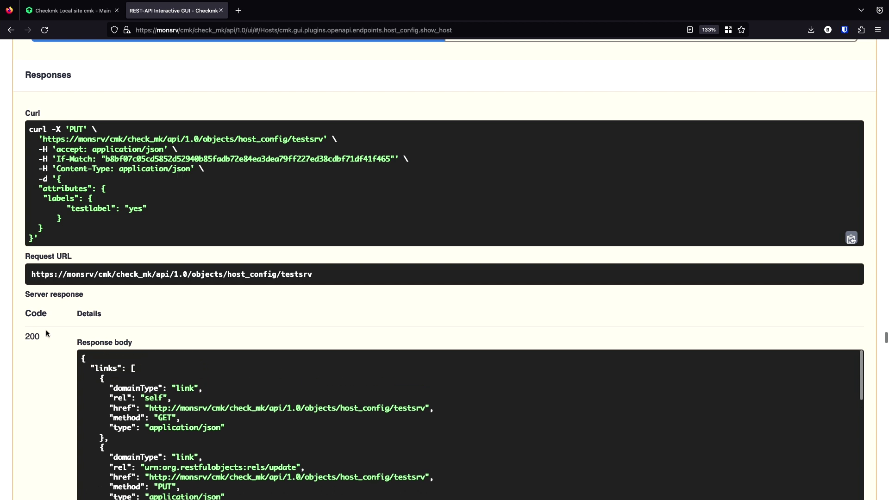
{"action": "scroll", "coordinate": [48, 332], "scroll_direction": "down", "scroll_amount": 3}
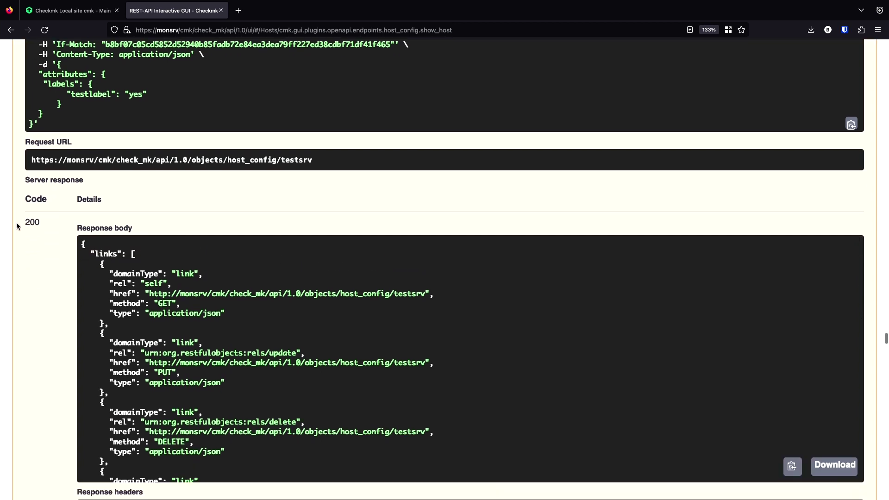
{"action": "double_click", "coordinate": [27, 223]}
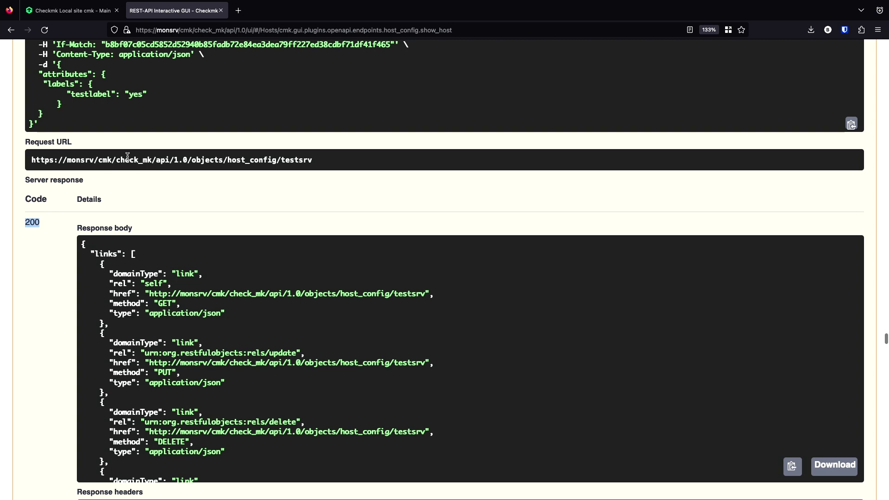
{"action": "left_click", "coordinate": [88, 10]}
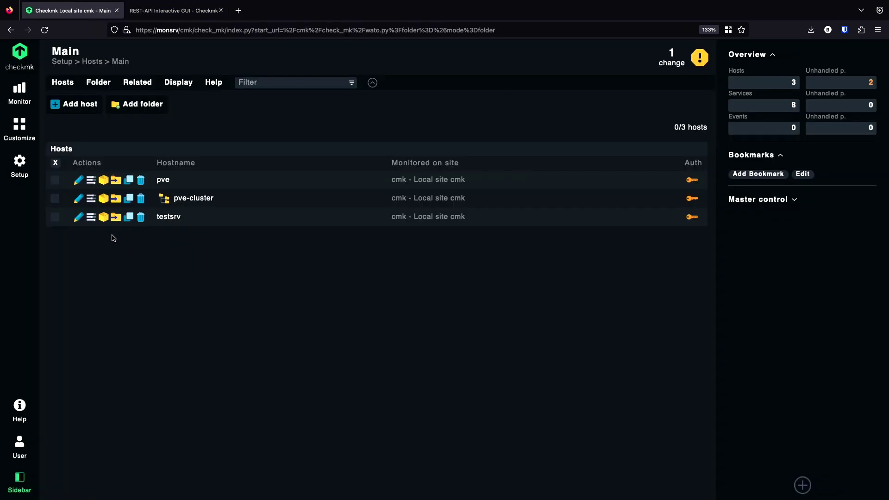
- Check the testlabel:yes label in testsrv's properties and use Save & go to folder
{"action": "left_click", "coordinate": [78, 220]}
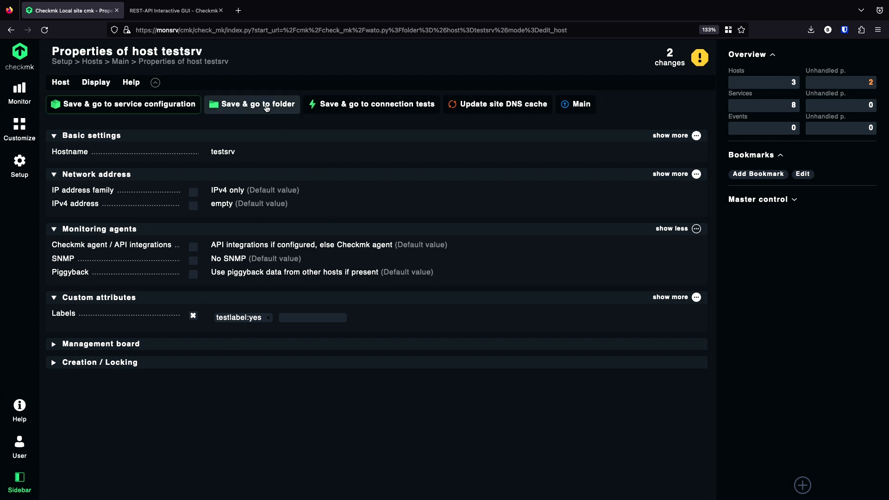
{"action": "left_click", "coordinate": [248, 109]}
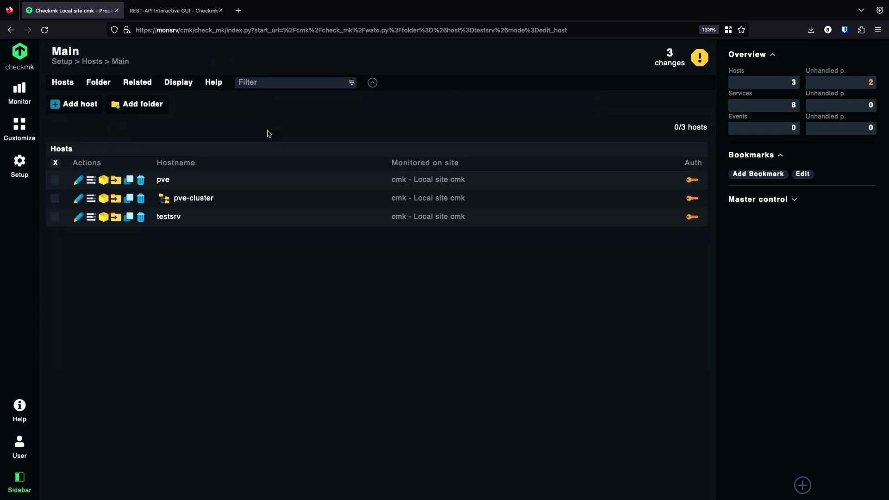
- Enable 'Show explicit host labels' in the host list's Display options
{"action": "left_click", "coordinate": [184, 88]}
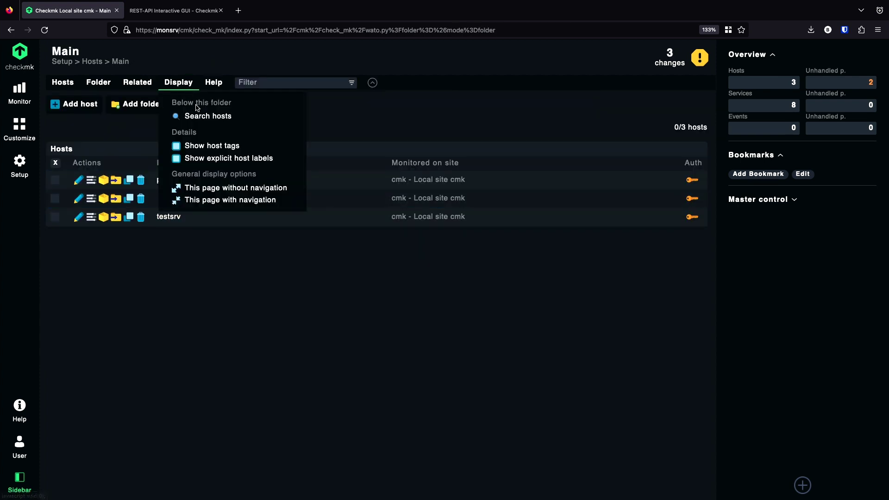
{"action": "left_click", "coordinate": [180, 161]}
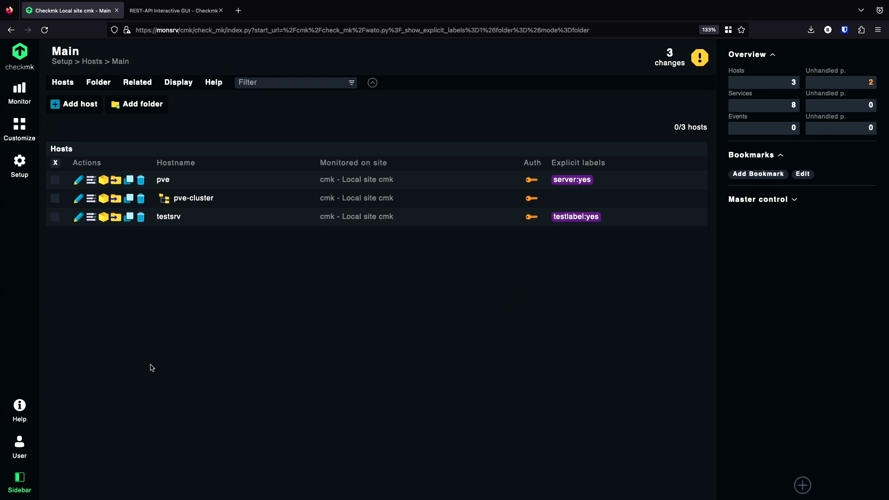
{"action": "left_click", "coordinate": [20, 409]}
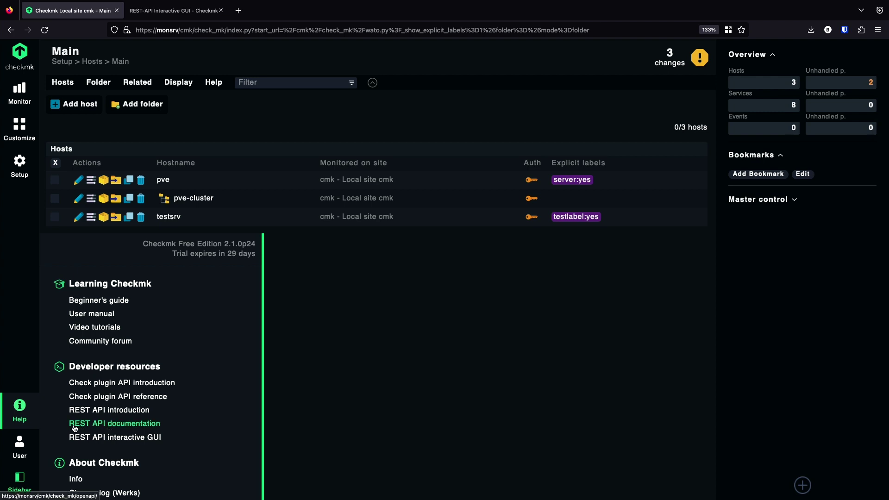
- Open the REST API documentation link from Help in a new tab and view its Introduction
{"action": "right_click", "coordinate": [105, 427]}
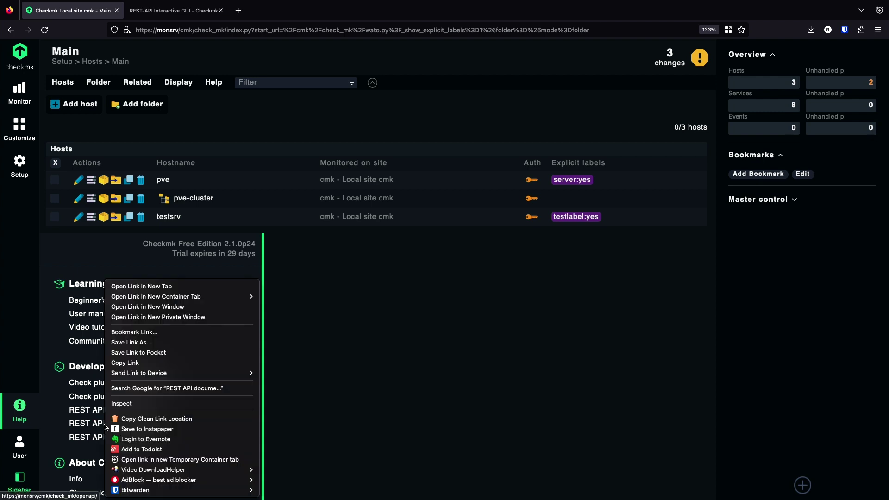
{"action": "left_click", "coordinate": [171, 286]}
{"action": "left_click", "coordinate": [161, 11]}
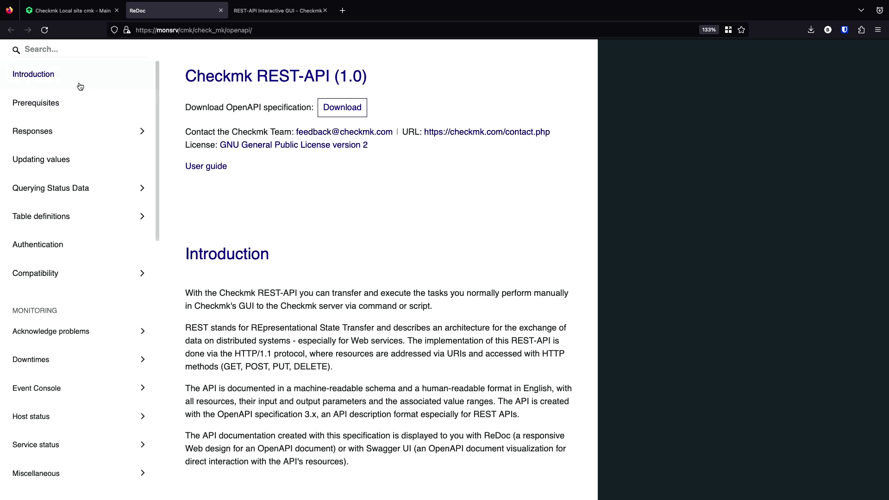
- Go to the Acknowledge problems section of the ReDoc docs and read through the related-hosts endpoint
{"action": "scroll", "coordinate": [90, 299], "scroll_direction": "down", "scroll_amount": 1}
{"action": "scroll", "coordinate": [90, 302], "scroll_direction": "up", "scroll_amount": 1}
{"action": "scroll", "coordinate": [88, 275], "scroll_direction": "down", "scroll_amount": 3}
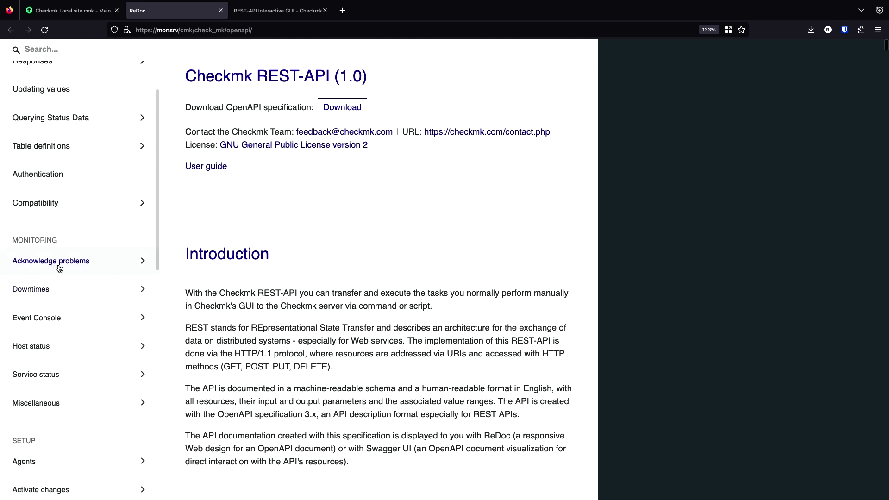
{"action": "left_click", "coordinate": [43, 268]}
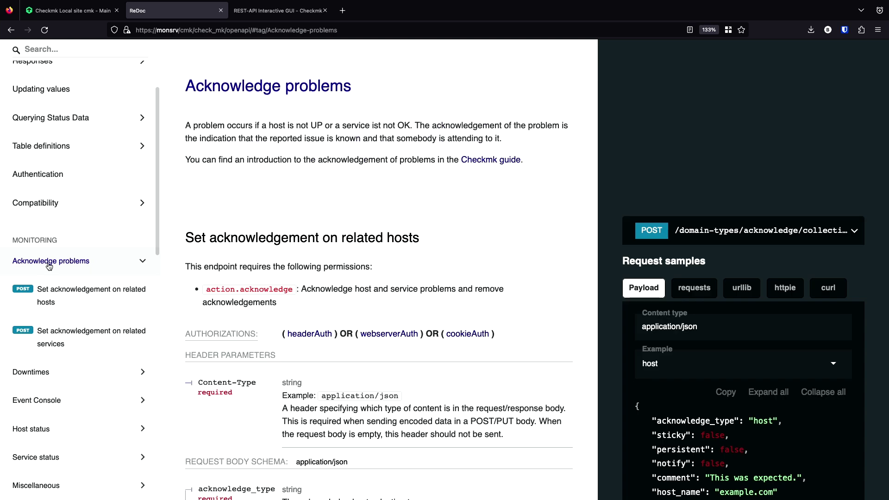
{"action": "scroll", "coordinate": [283, 319], "scroll_direction": "down", "scroll_amount": 5}
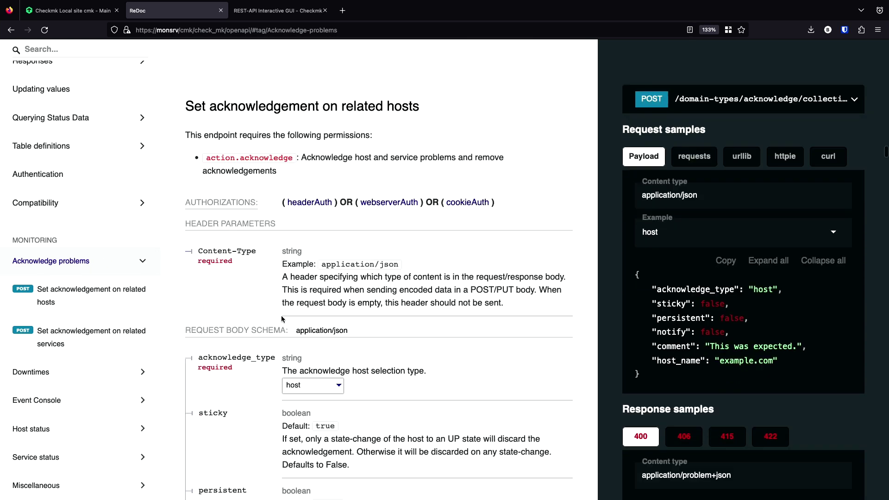
{"action": "scroll", "coordinate": [282, 318], "scroll_direction": "down", "scroll_amount": 3}
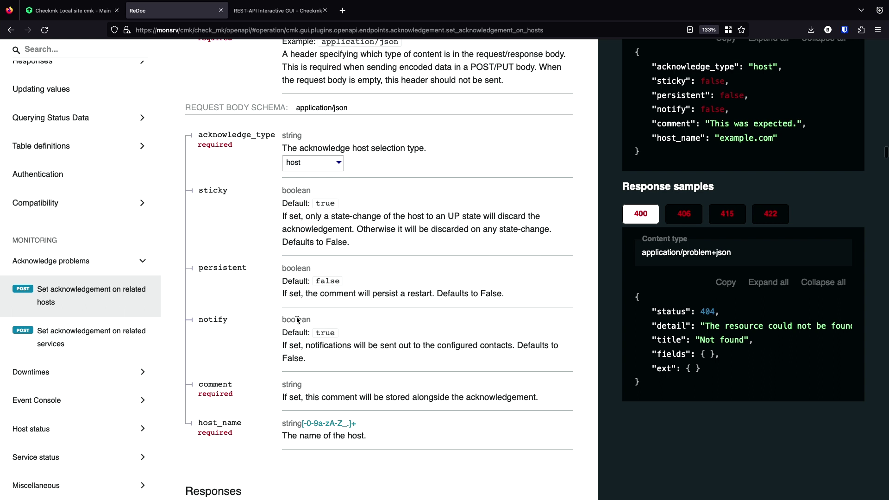
{"action": "scroll", "coordinate": [340, 241], "scroll_direction": "up", "scroll_amount": 5}
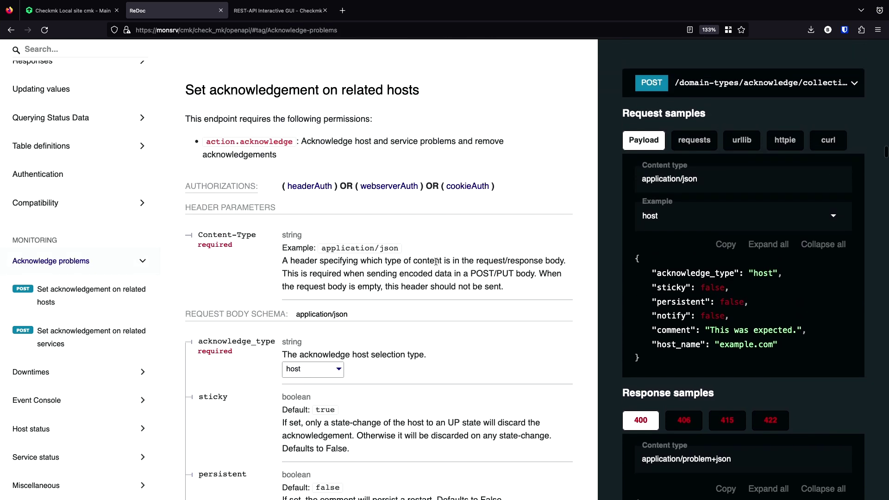
{"action": "scroll", "coordinate": [510, 271], "scroll_direction": "up", "scroll_amount": 1}
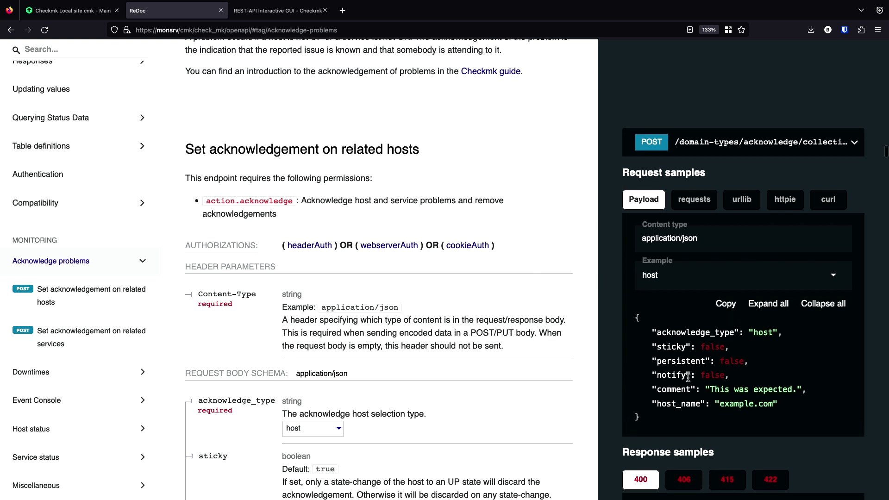
{"action": "scroll", "coordinate": [689, 379], "scroll_direction": "down", "scroll_amount": 1}
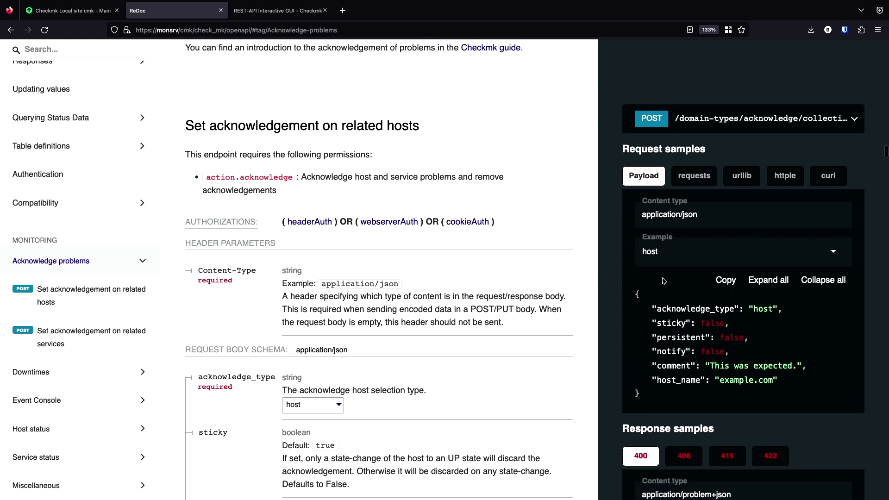
- View the Python requests and urllib samples, then step back to the JSON payload
{"action": "left_click", "coordinate": [695, 176]}
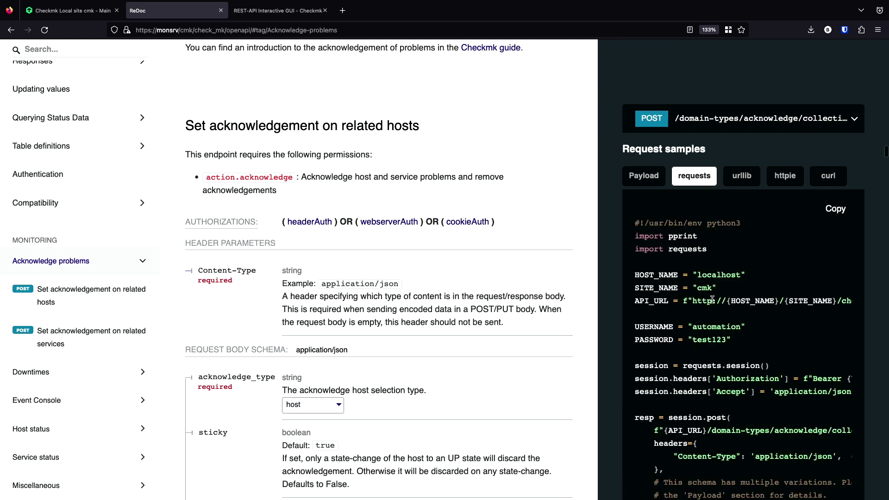
{"action": "scroll", "coordinate": [712, 300], "scroll_direction": "down", "scroll_amount": 6}
{"action": "scroll", "coordinate": [712, 300], "scroll_direction": "down", "scroll_amount": 4}
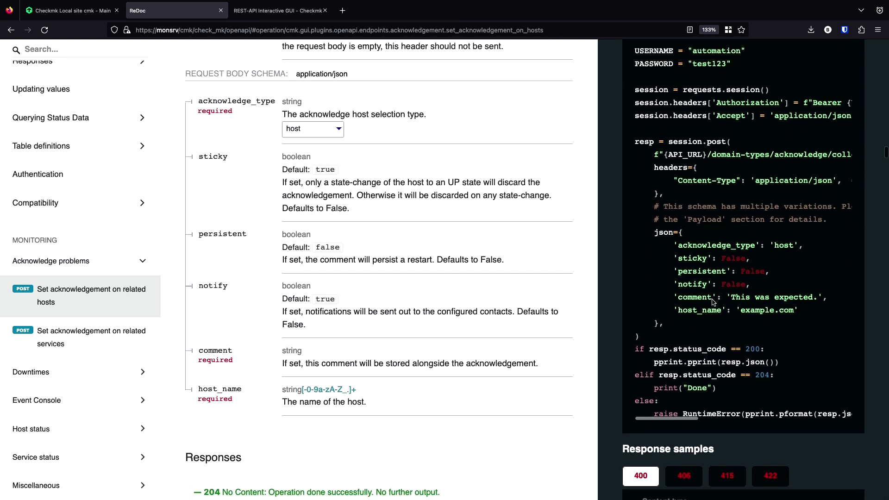
{"action": "scroll", "coordinate": [736, 152], "scroll_direction": "up", "scroll_amount": 8}
{"action": "left_click", "coordinate": [740, 107]}
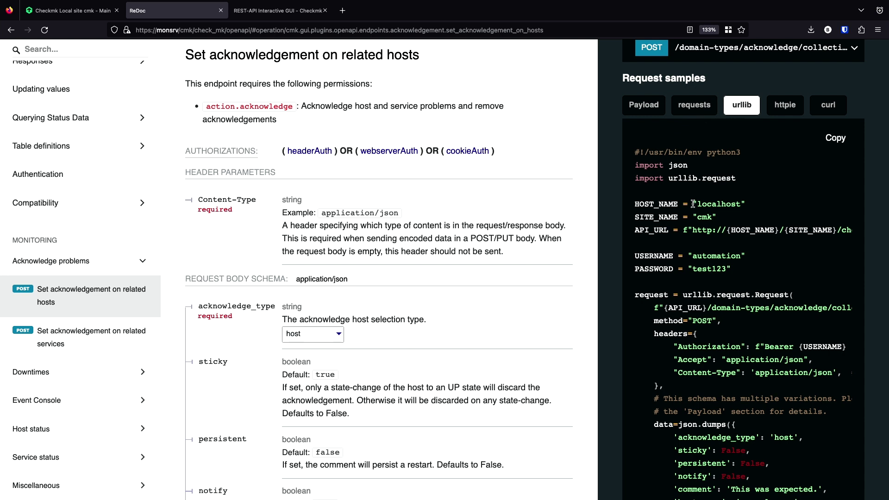
{"action": "key", "text": "Left"}
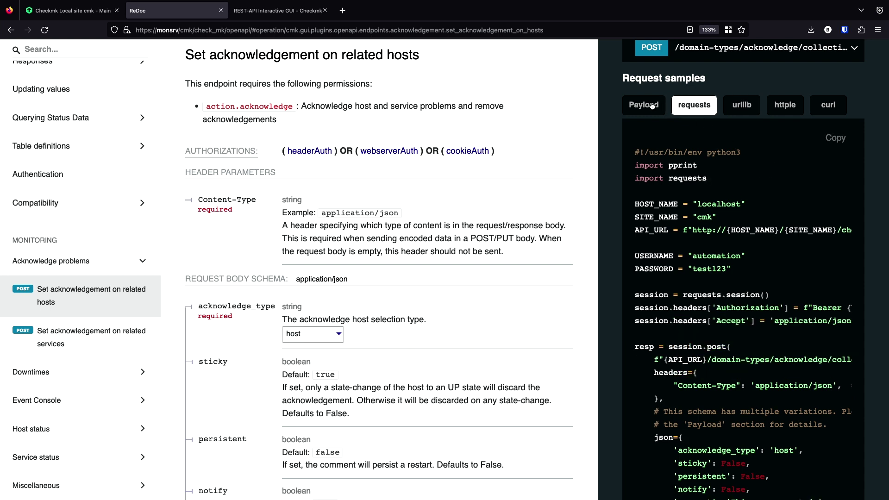
{"action": "key", "text": "Left"}
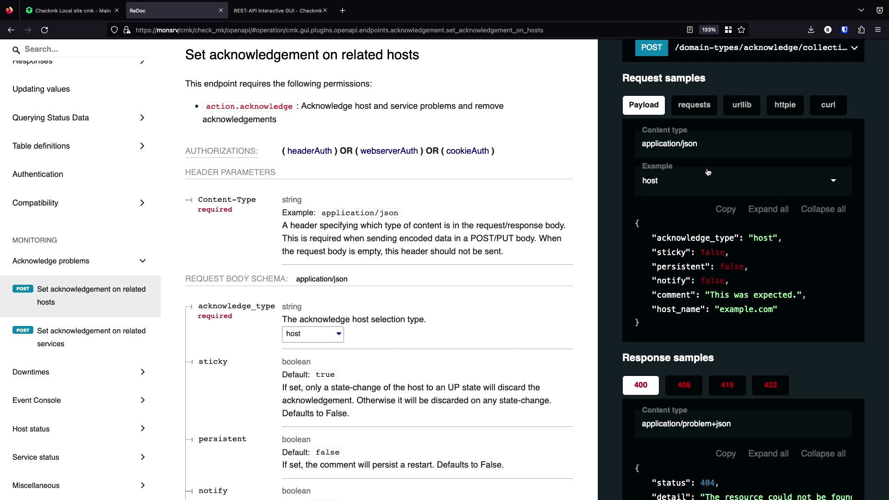
- Revisit the requests and urllib samples, then show the curl bash script and scroll through it
{"action": "left_click", "coordinate": [699, 107]}
{"action": "scroll", "coordinate": [738, 313], "scroll_direction": "down", "scroll_amount": 2}
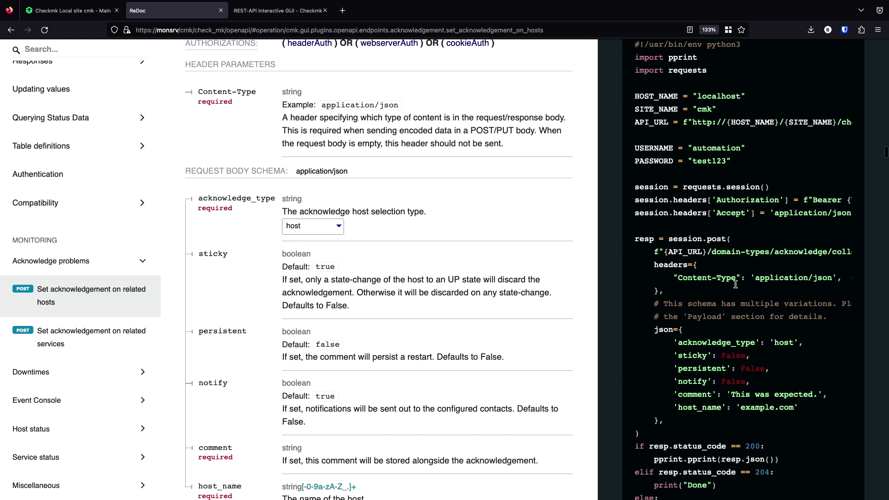
{"action": "scroll", "coordinate": [738, 313], "scroll_direction": "up", "scroll_amount": 4}
{"action": "left_click", "coordinate": [741, 213]}
{"action": "scroll", "coordinate": [730, 351], "scroll_direction": "down", "scroll_amount": 1}
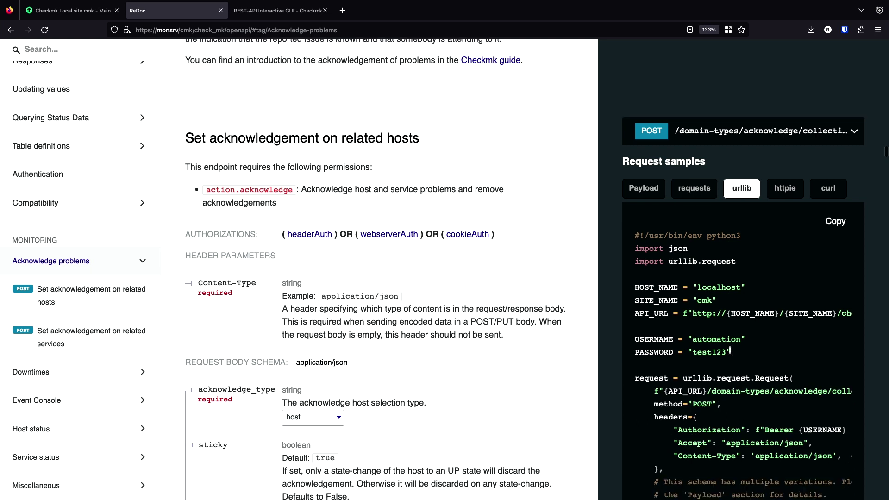
{"action": "scroll", "coordinate": [730, 350], "scroll_direction": "down", "scroll_amount": 2}
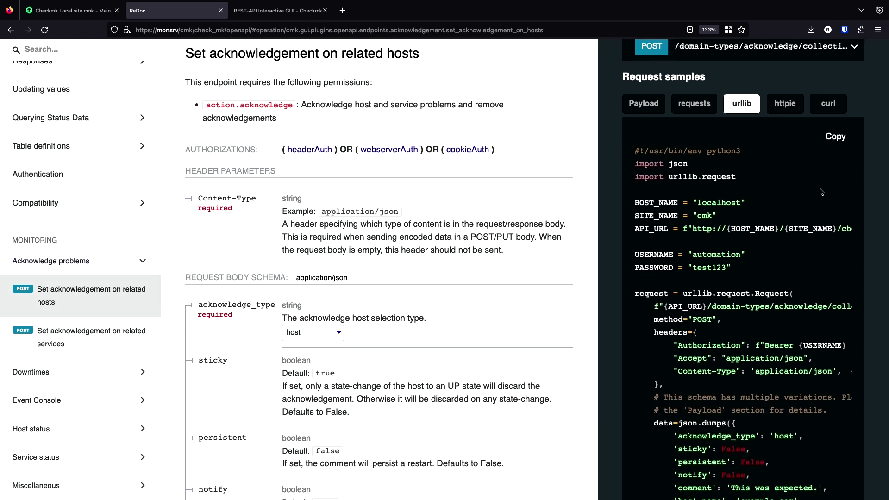
{"action": "left_click", "coordinate": [832, 109]}
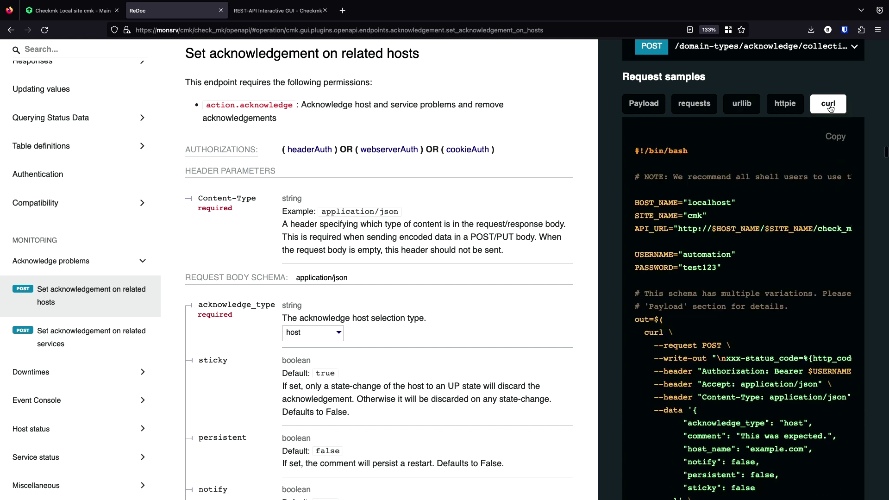
{"action": "scroll", "coordinate": [684, 182], "scroll_direction": "down", "scroll_amount": 4}
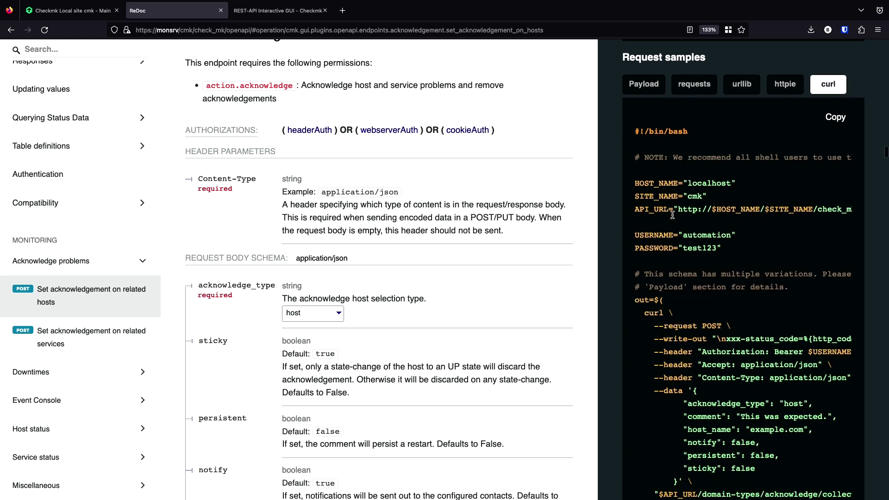
{"action": "scroll", "coordinate": [716, 326], "scroll_direction": "down", "scroll_amount": 2}
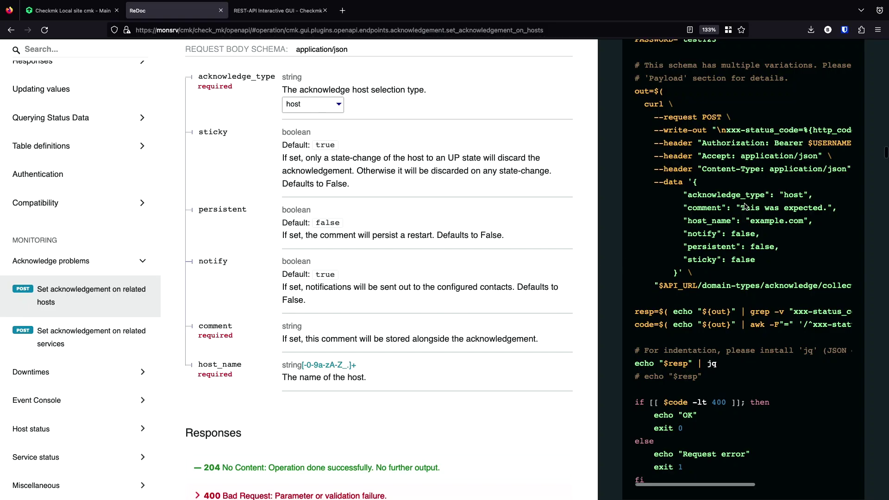
{"action": "scroll", "coordinate": [745, 207], "scroll_direction": "right", "scroll_amount": 3}
{"action": "scroll", "coordinate": [684, 157], "scroll_direction": "left", "scroll_amount": 3}
{"action": "left_click_drag", "start_coordinate": [649, 144], "coordinate": [779, 146]}
{"action": "scroll", "coordinate": [779, 146], "scroll_direction": "right", "scroll_amount": 4}
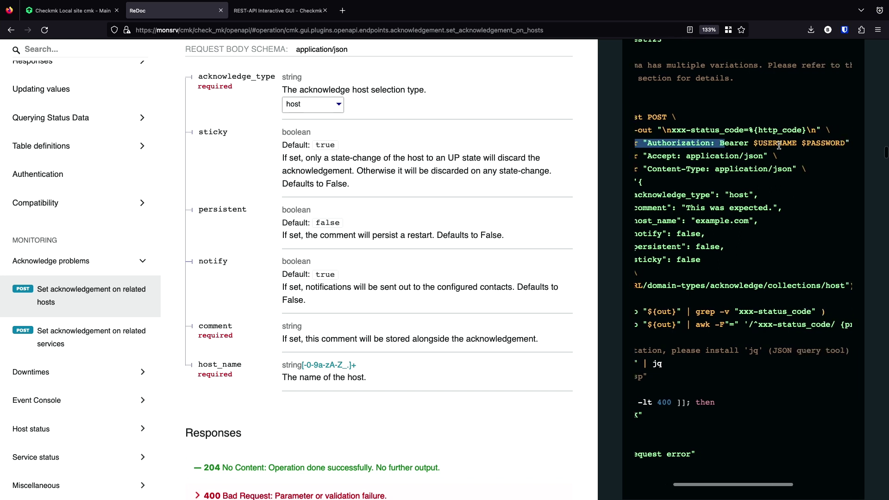
{"action": "double_click", "coordinate": [736, 142]}
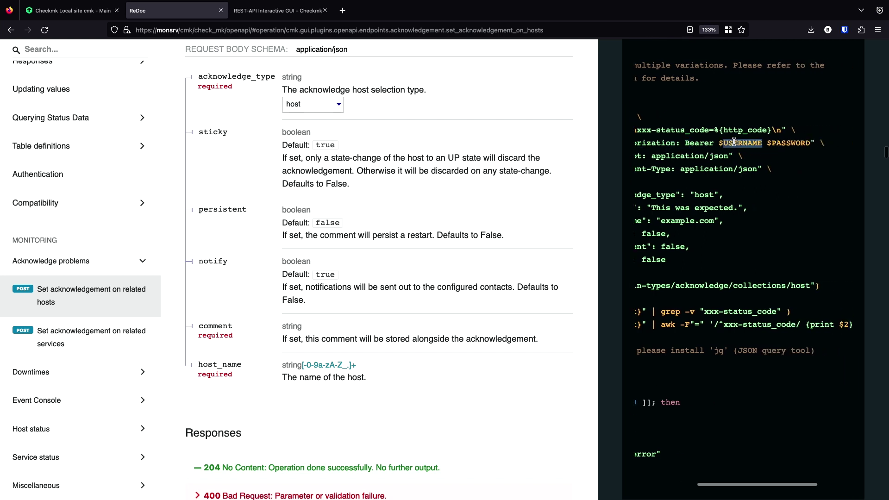
{"action": "double_click", "coordinate": [789, 143]}
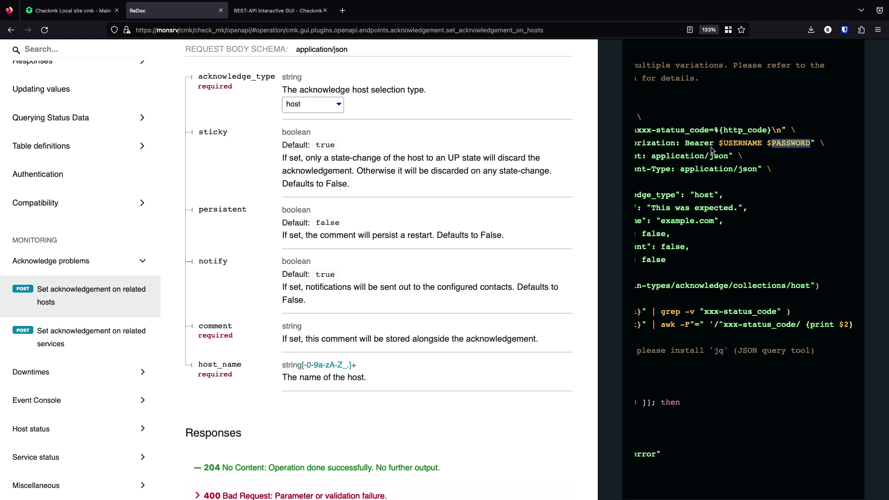
- Open Setup > Users on the monitoring site and highlight the automation and admin account IDs
{"action": "left_click", "coordinate": [96, 13]}
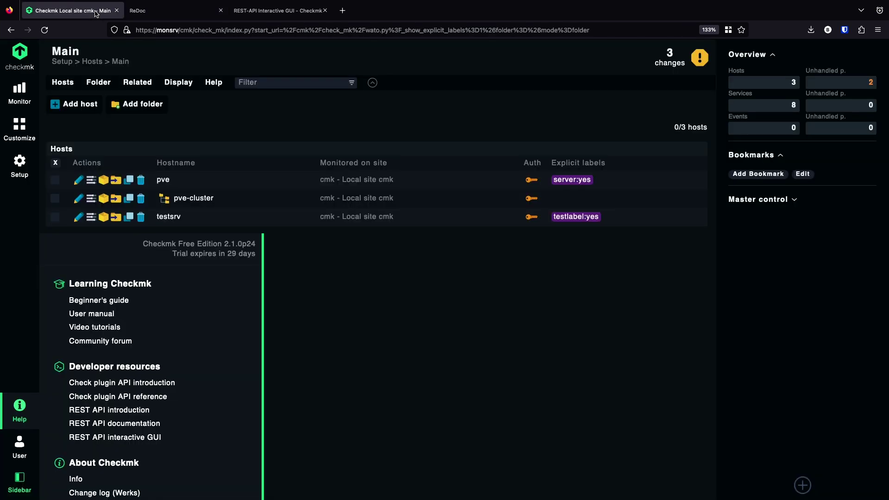
{"action": "left_click", "coordinate": [17, 168]}
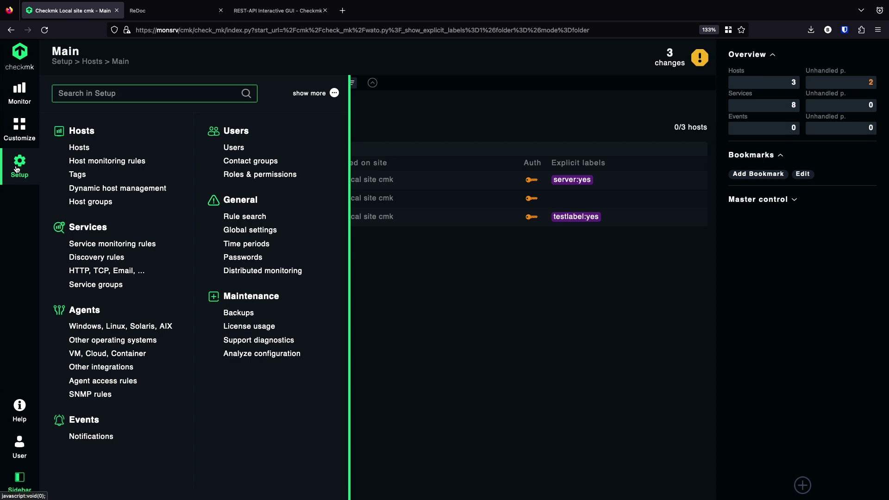
{"action": "left_click", "coordinate": [234, 147]}
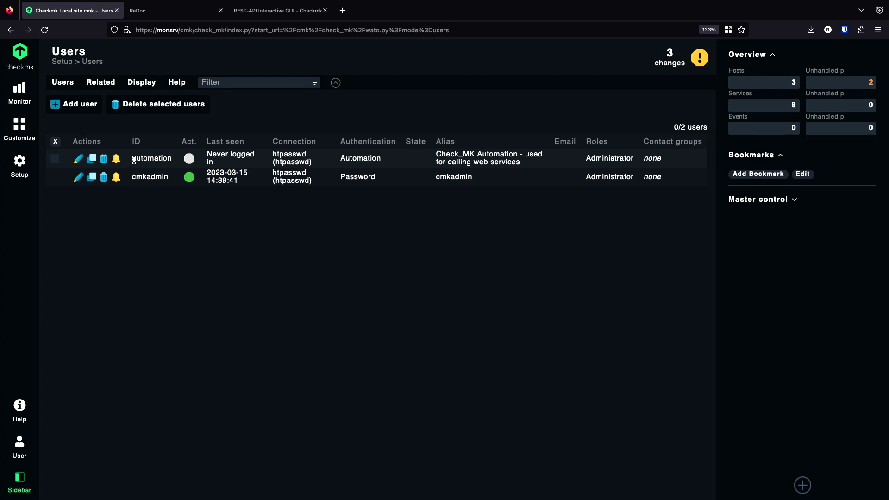
{"action": "left_click_drag", "start_coordinate": [133, 160], "coordinate": [170, 160]}
{"action": "double_click", "coordinate": [139, 178]}
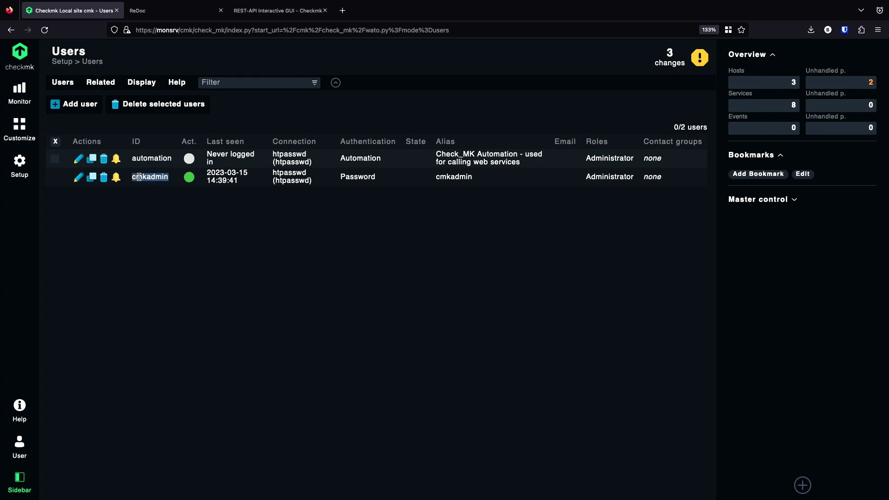